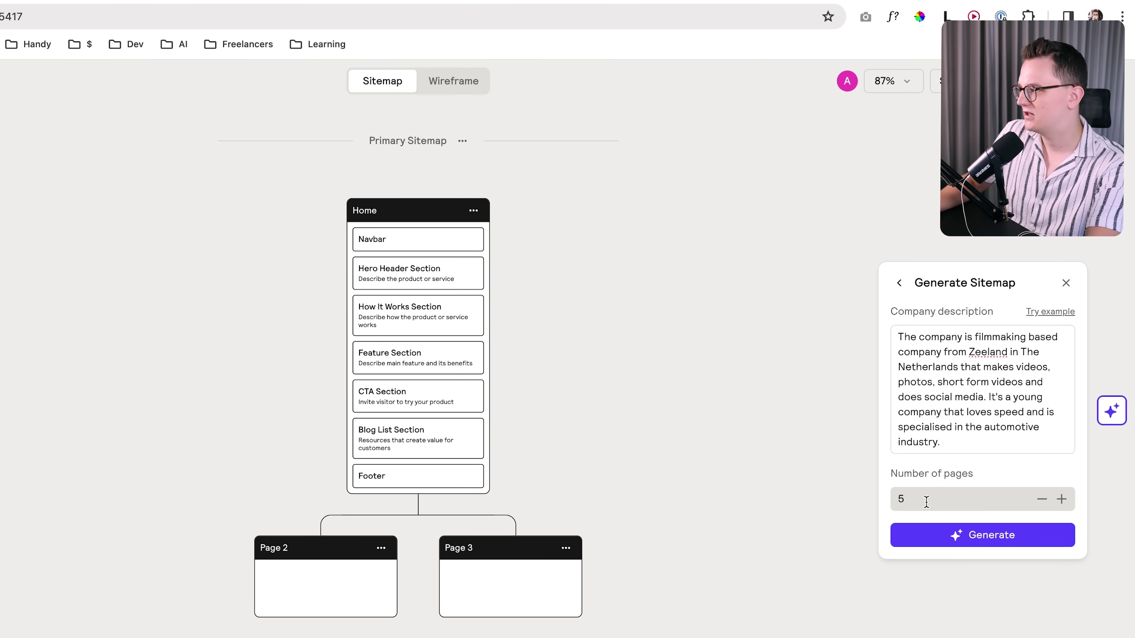
Generate a 5-page sitemap from the filmmaking company description and review its page structure
click(980, 534)
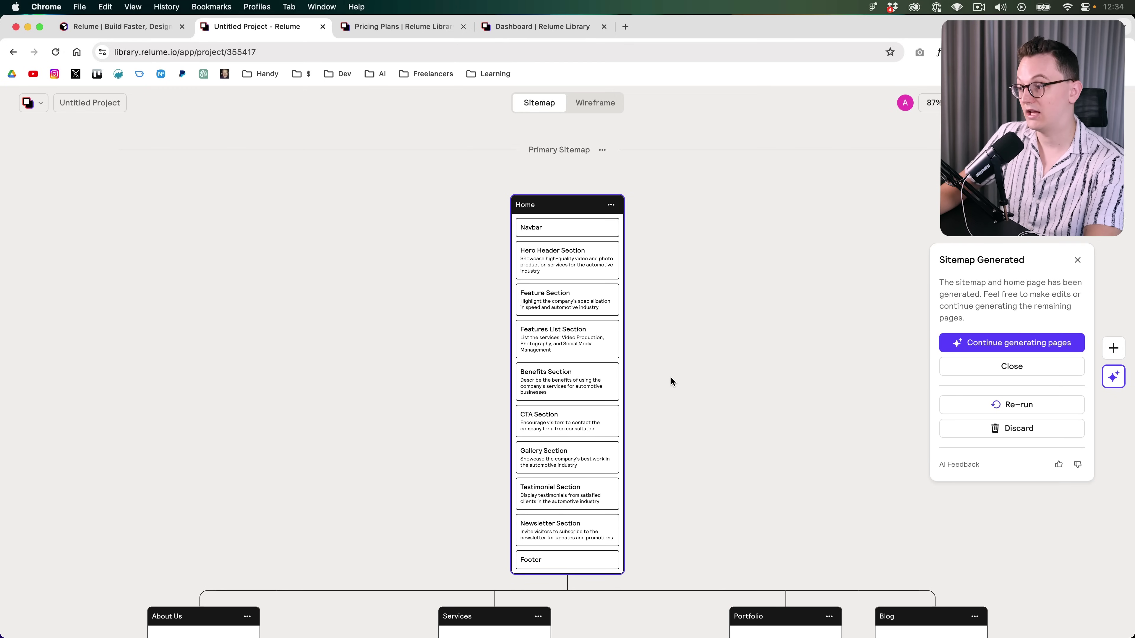
scroll(671, 377, down, 2)
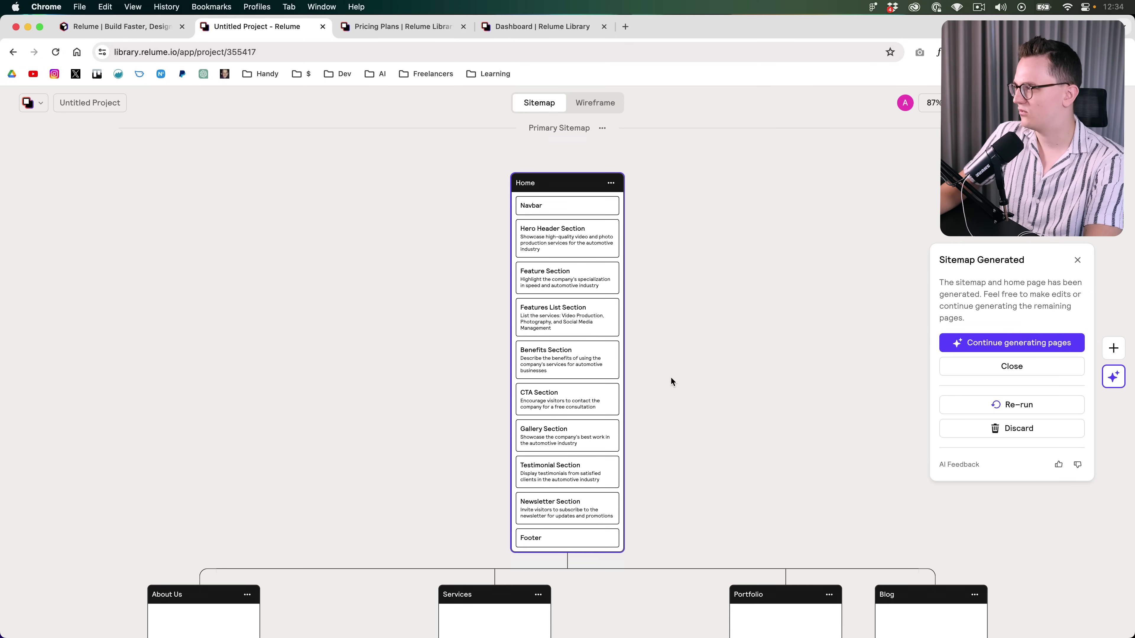
scroll(671, 381, down, 10)
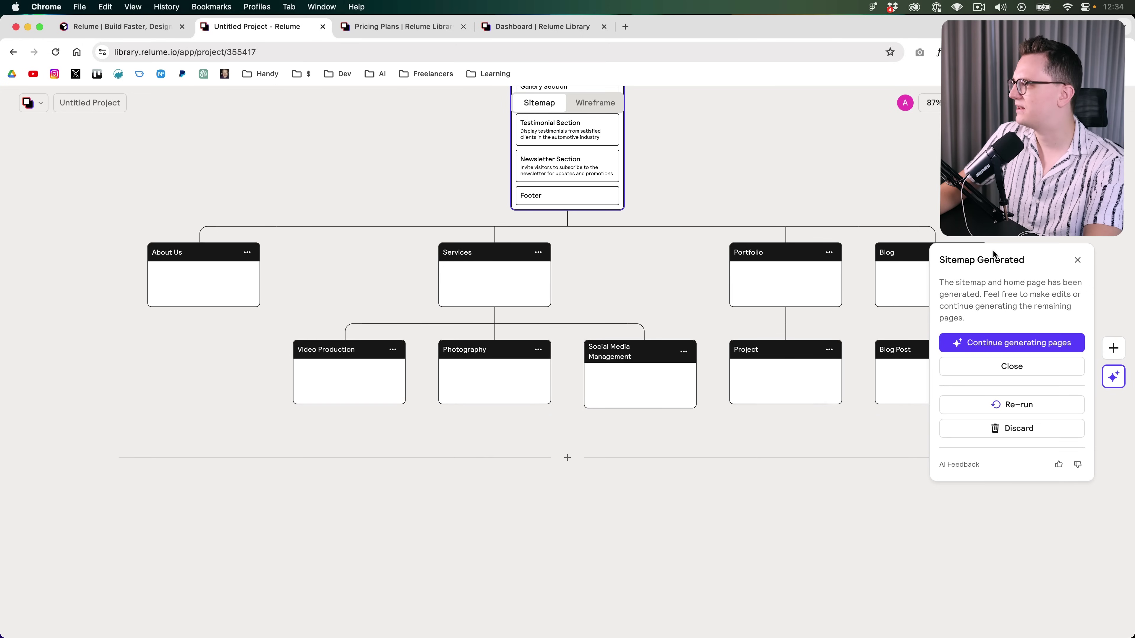
scroll(706, 401, up, 3)
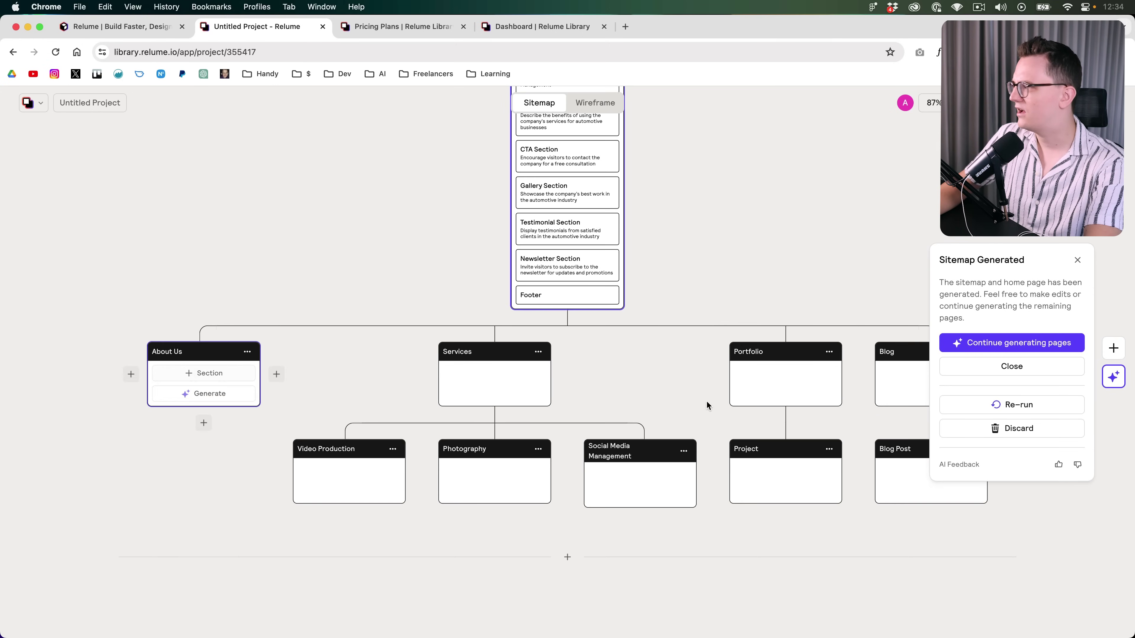
scroll(247, 480, up, 2)
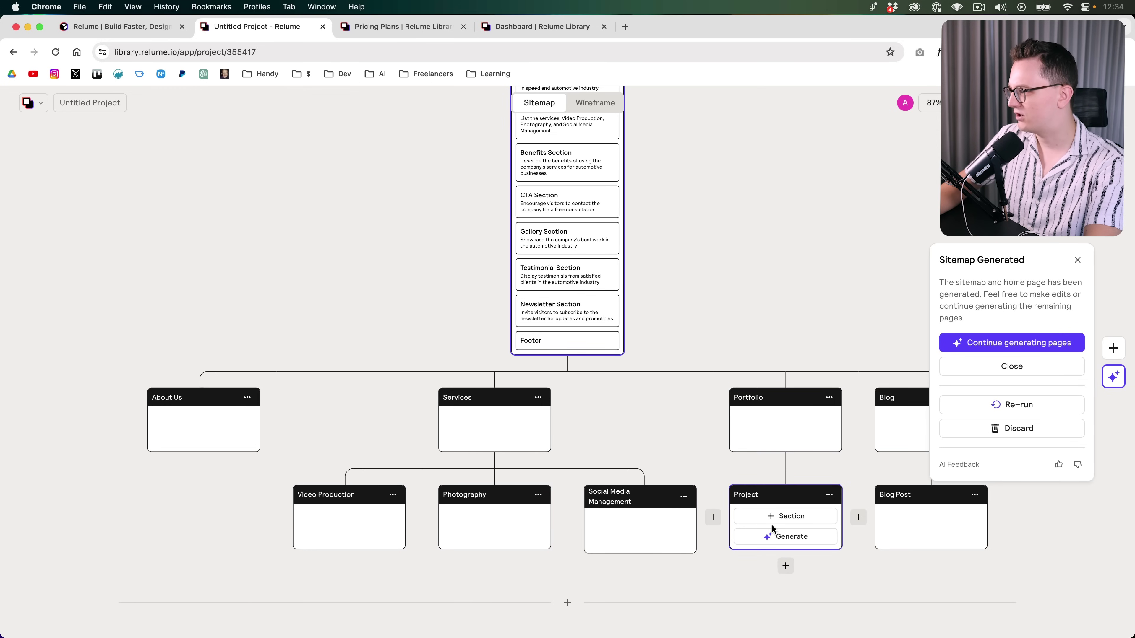
scroll(773, 529, up, 1)
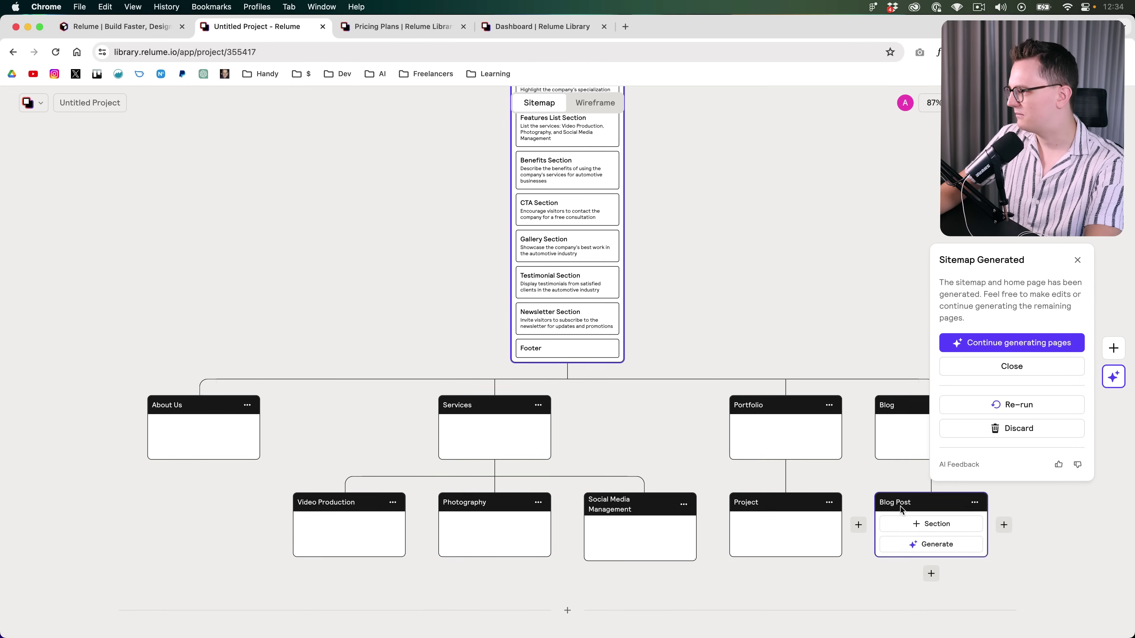
scroll(900, 507, up, 1)
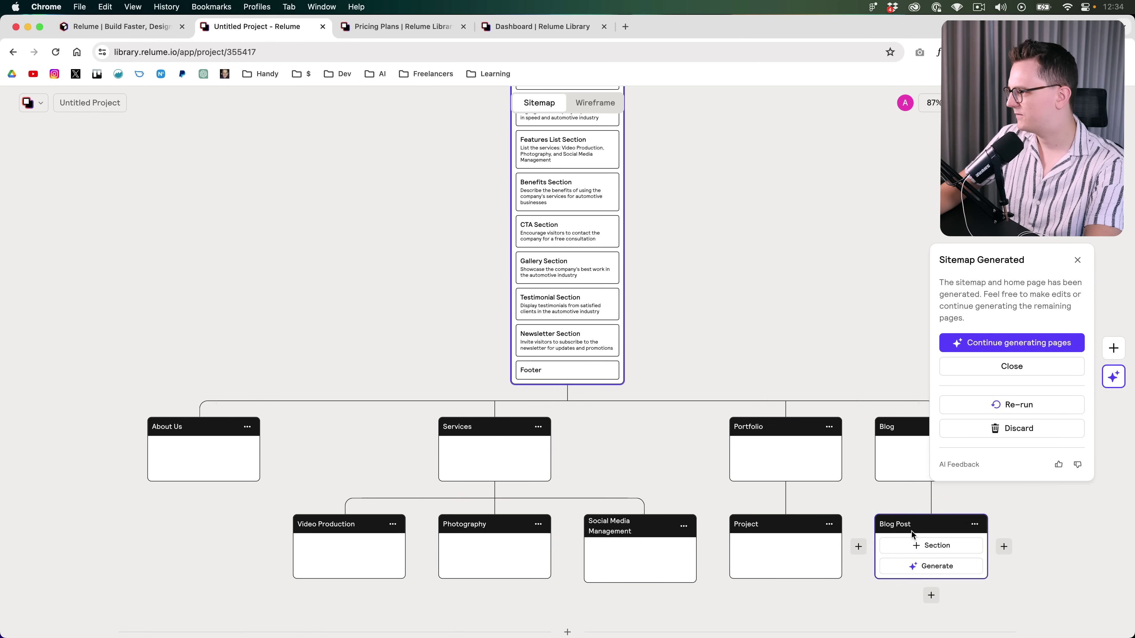
Generate the sections of all remaining sitemap pages, logging in to the account when required, and close the generation results
click(1007, 348)
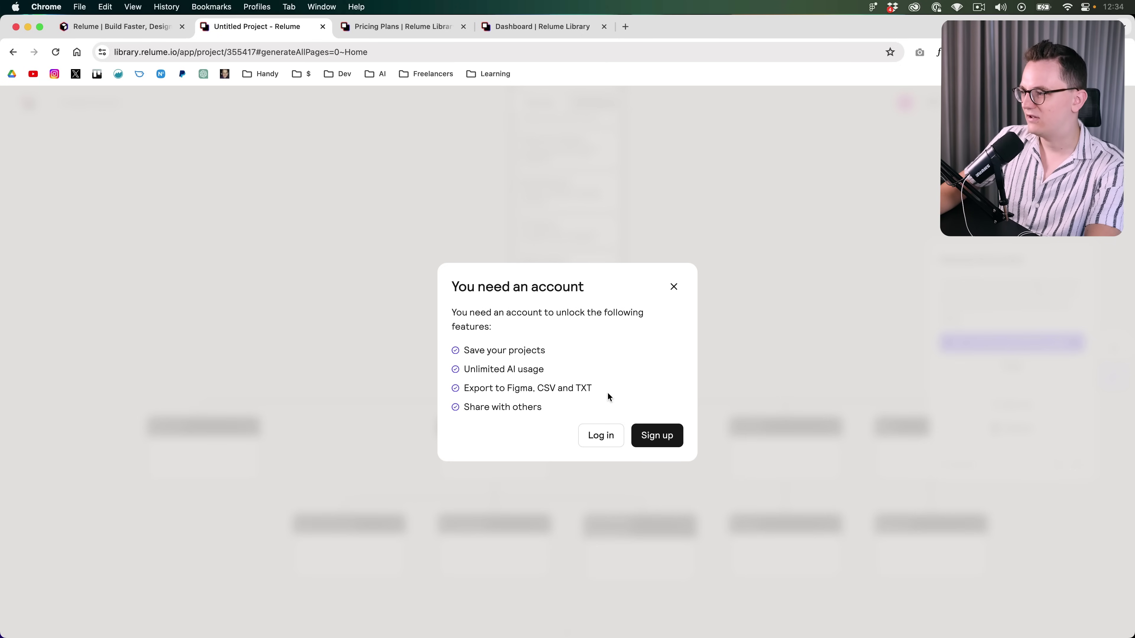
click(601, 437)
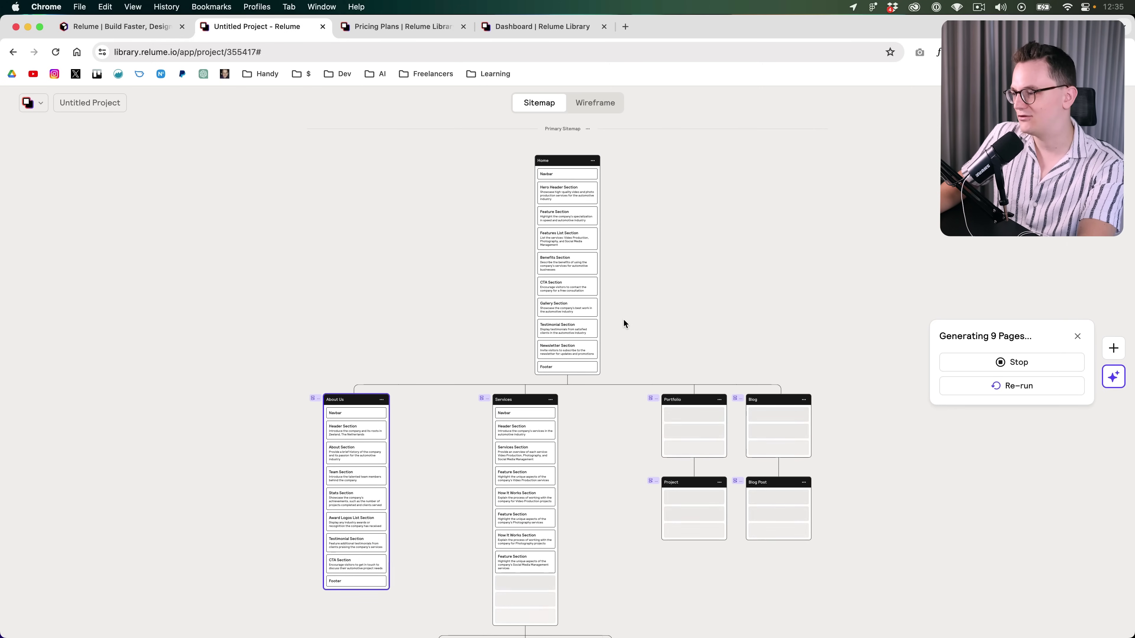
scroll(623, 340, down, 5)
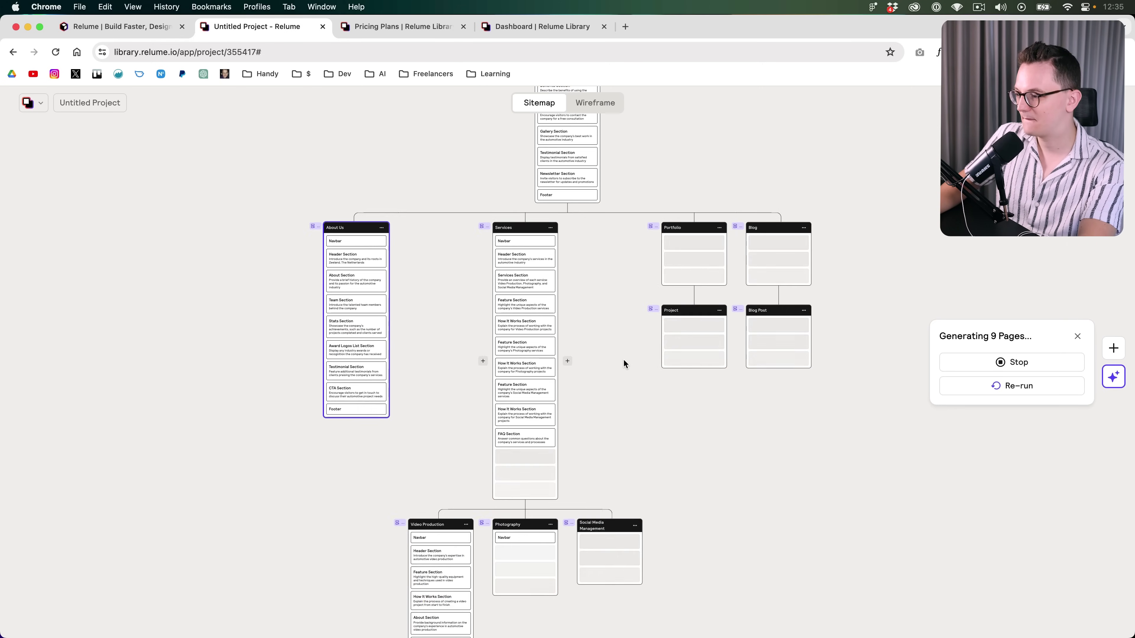
scroll(623, 363, down, 2)
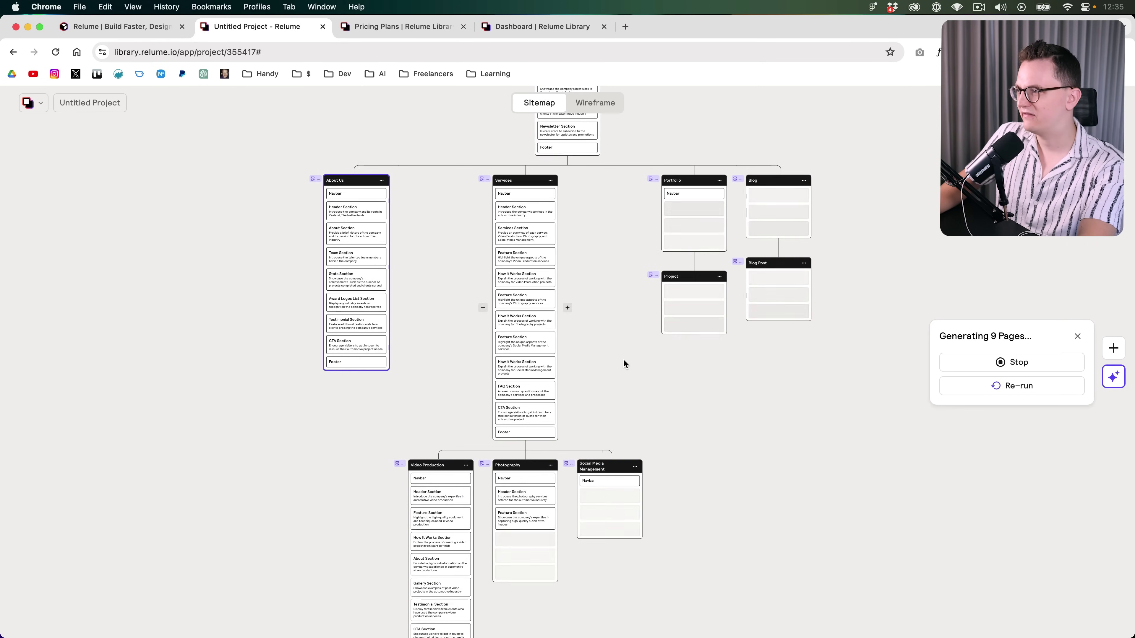
scroll(616, 331, down, 3)
scroll(611, 297, up, 5)
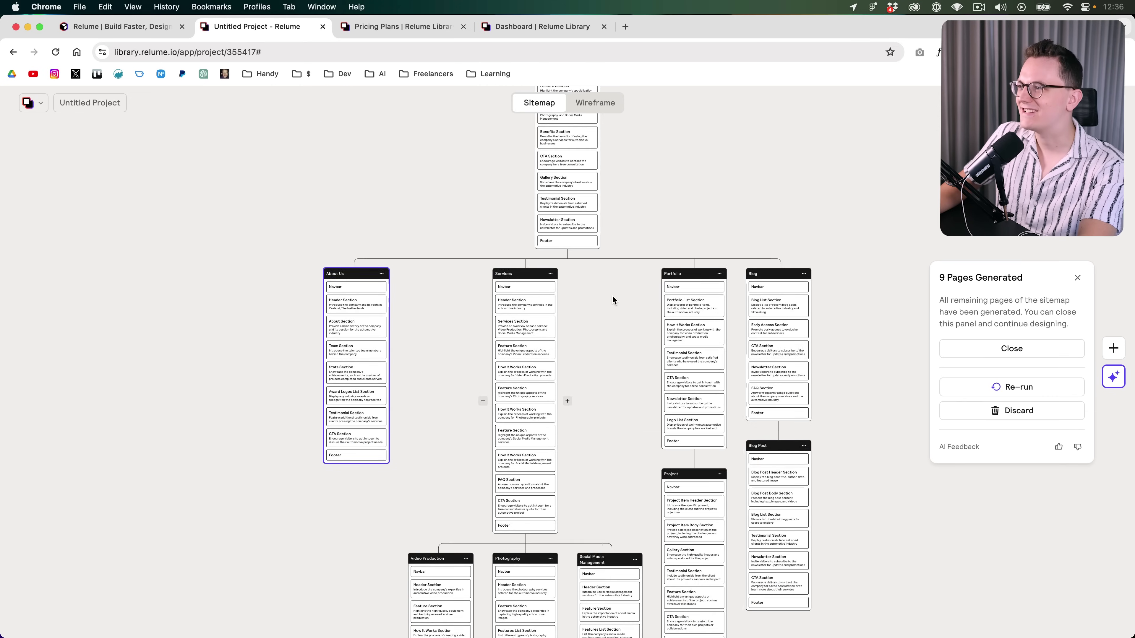
scroll(612, 294, up, 1)
scroll(611, 295, up, 5)
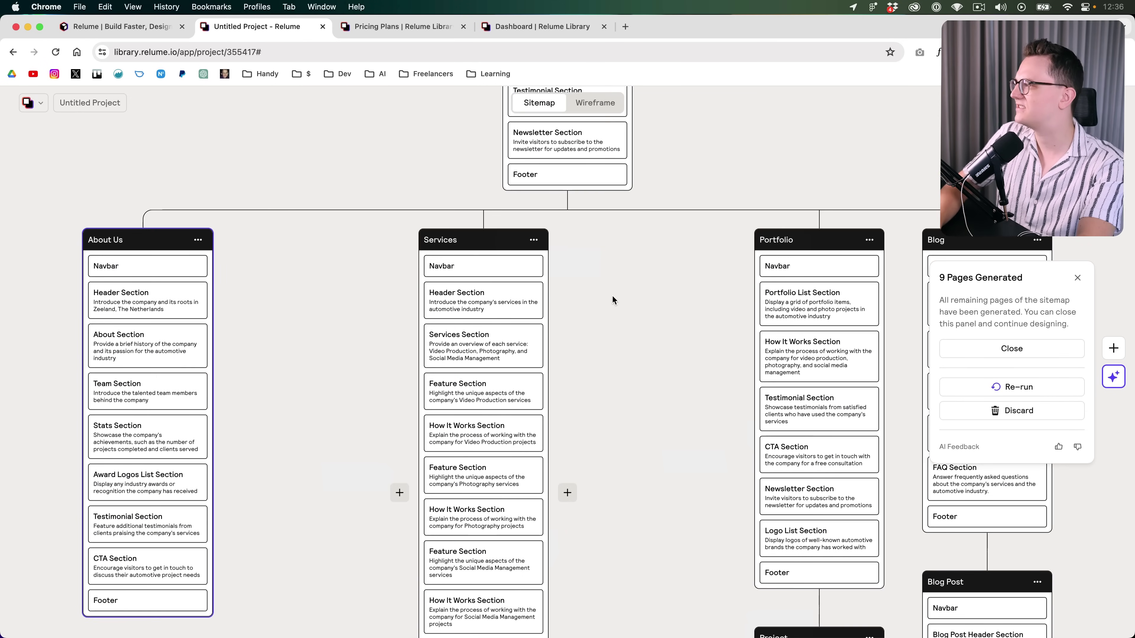
click(1078, 279)
Delete the Blog page from the sitemap
scroll(615, 282, down, 2)
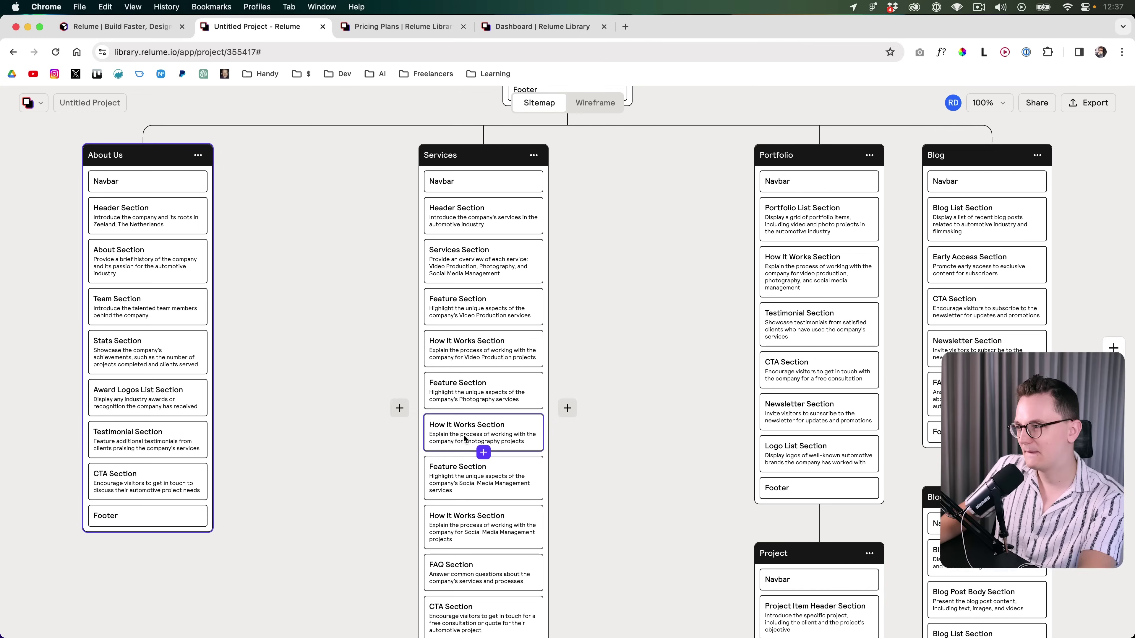
click(1037, 157)
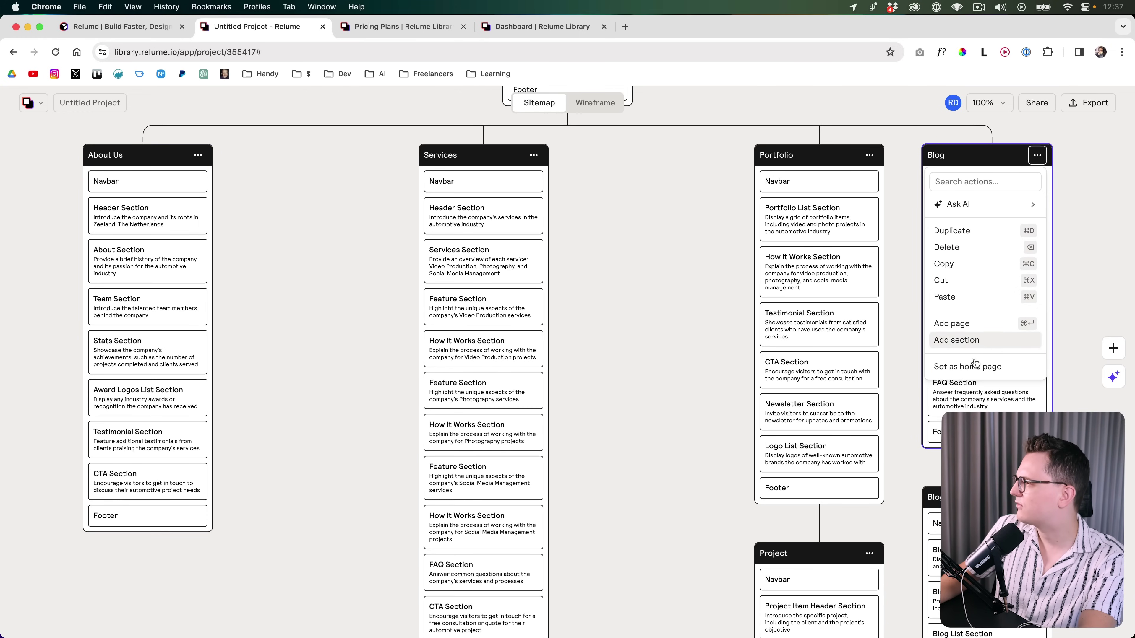
click(973, 243)
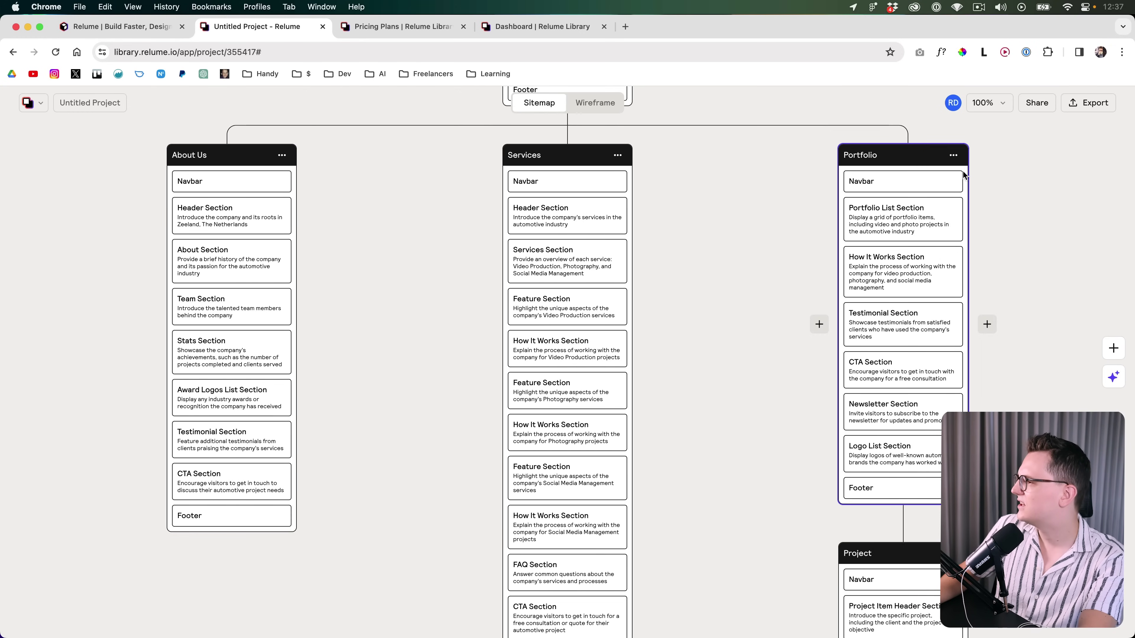
Add a "Short form video" page between Video Production and Photography and generate its sections
scroll(996, 313, down, 10)
scroll(1013, 315, up, 2)
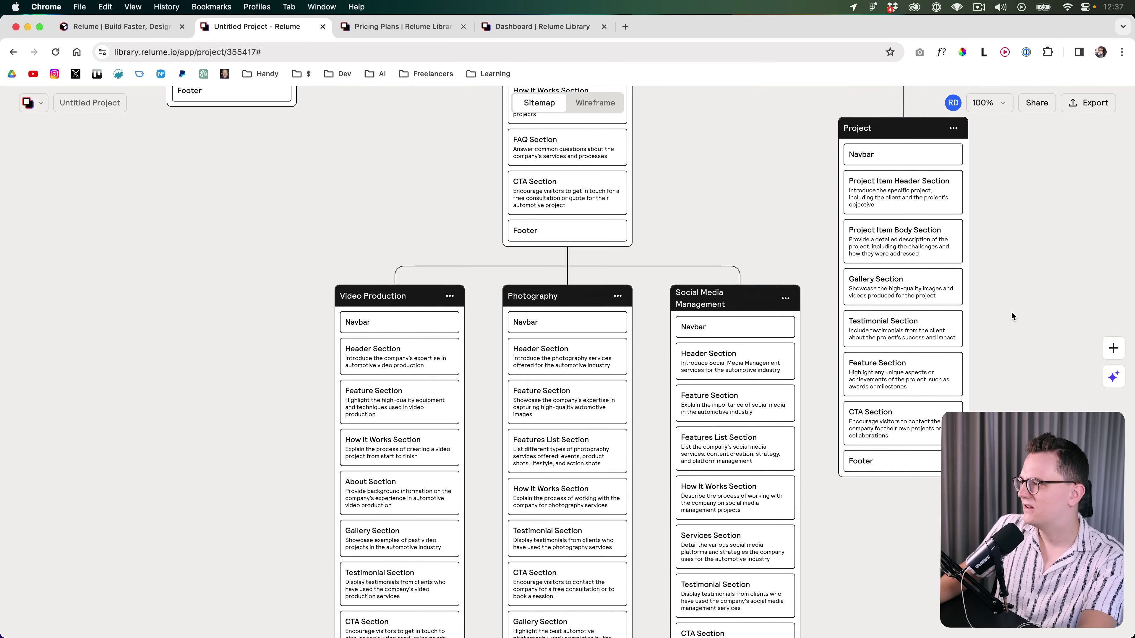
scroll(670, 394, down, 4)
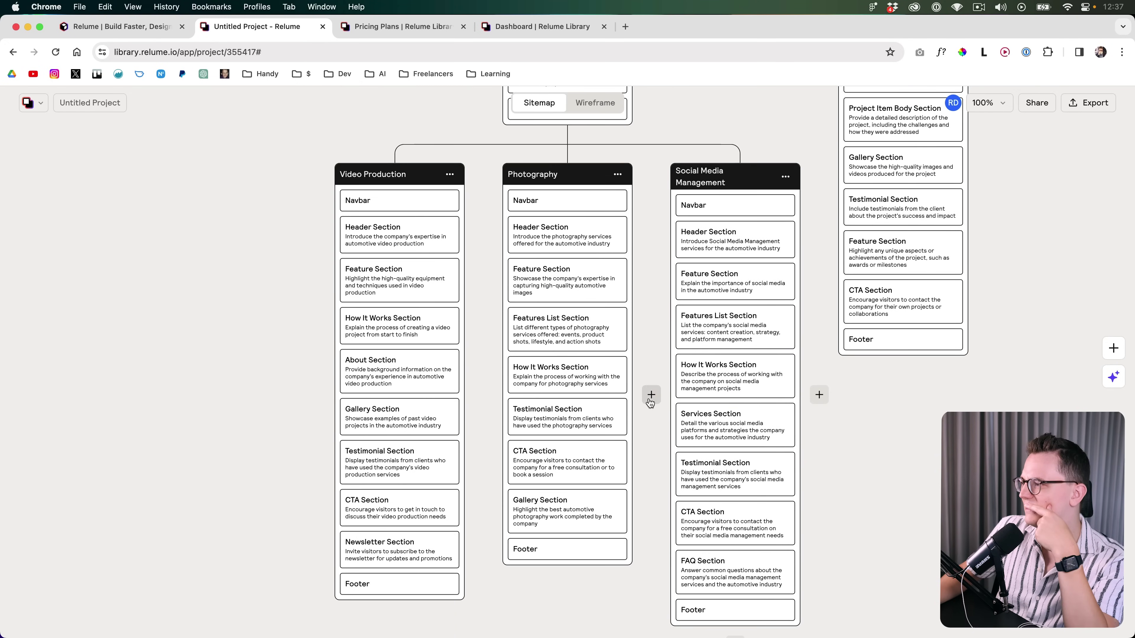
click(483, 365)
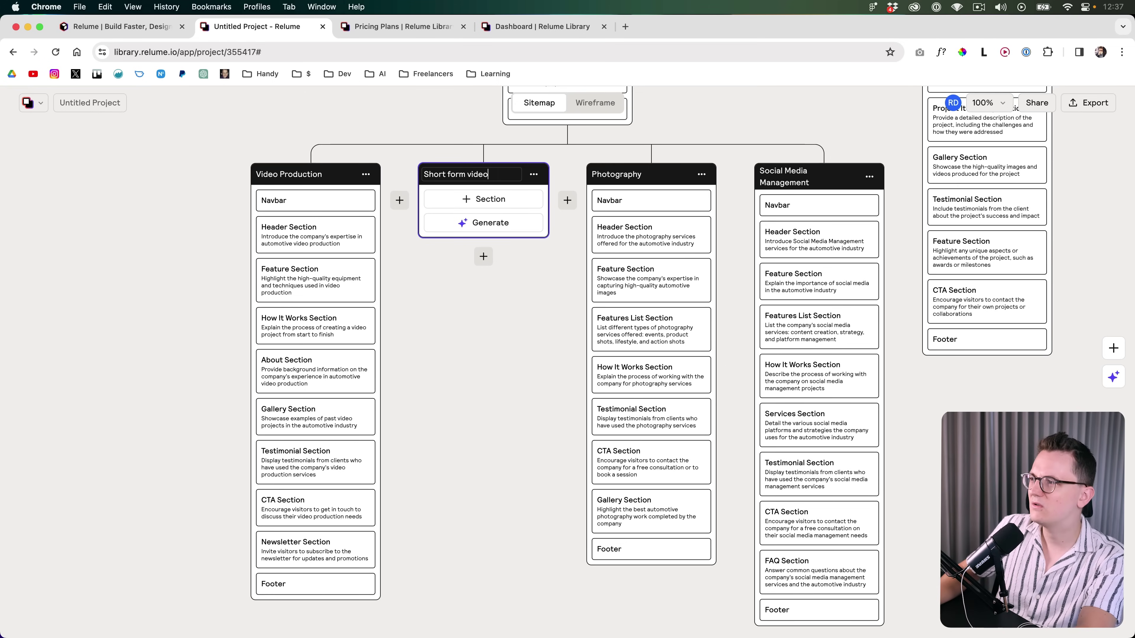
click(500, 220)
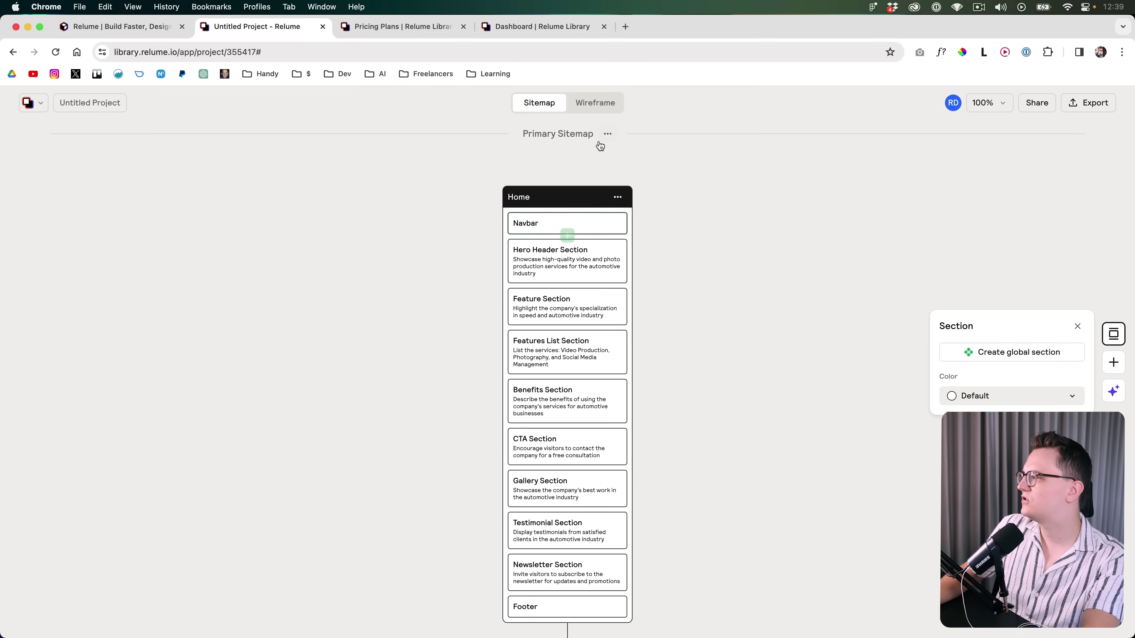
Switch the project to the wireframe view and examine the Home page wireframe from its hero header down to its footer
click(580, 108)
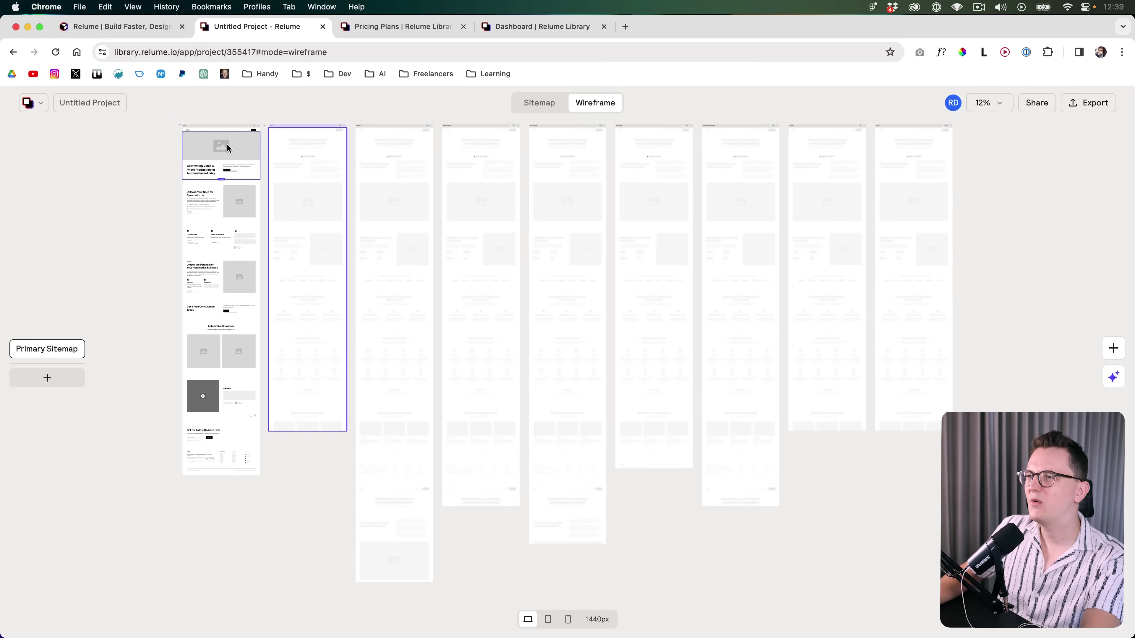
scroll(180, 144, up, 5)
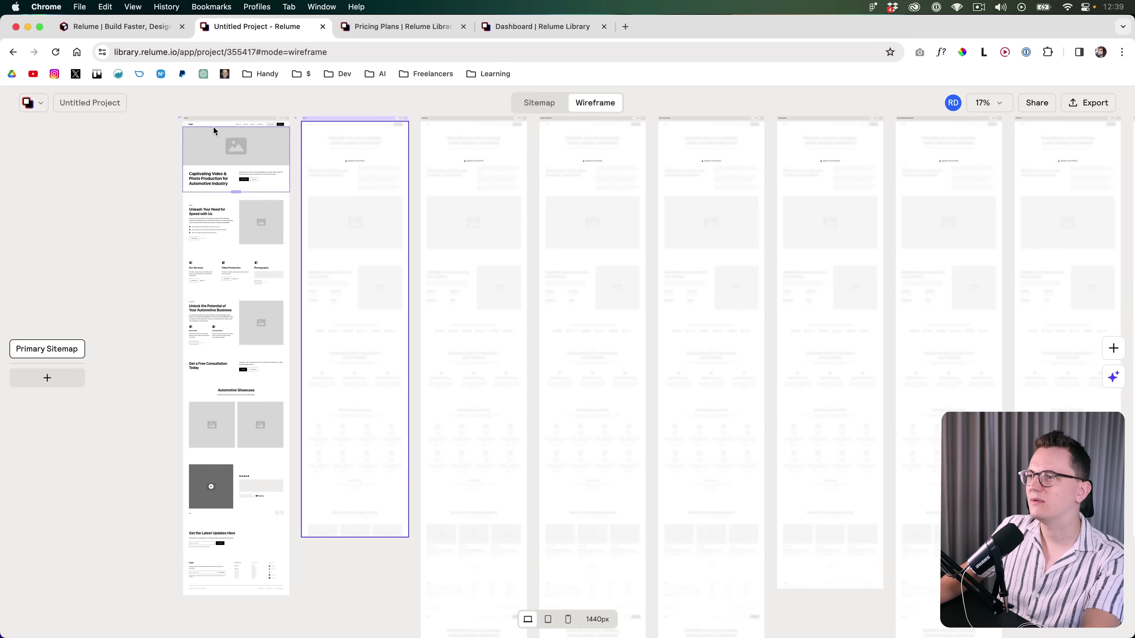
scroll(181, 120, up, 3)
scroll(159, 277, up, 4)
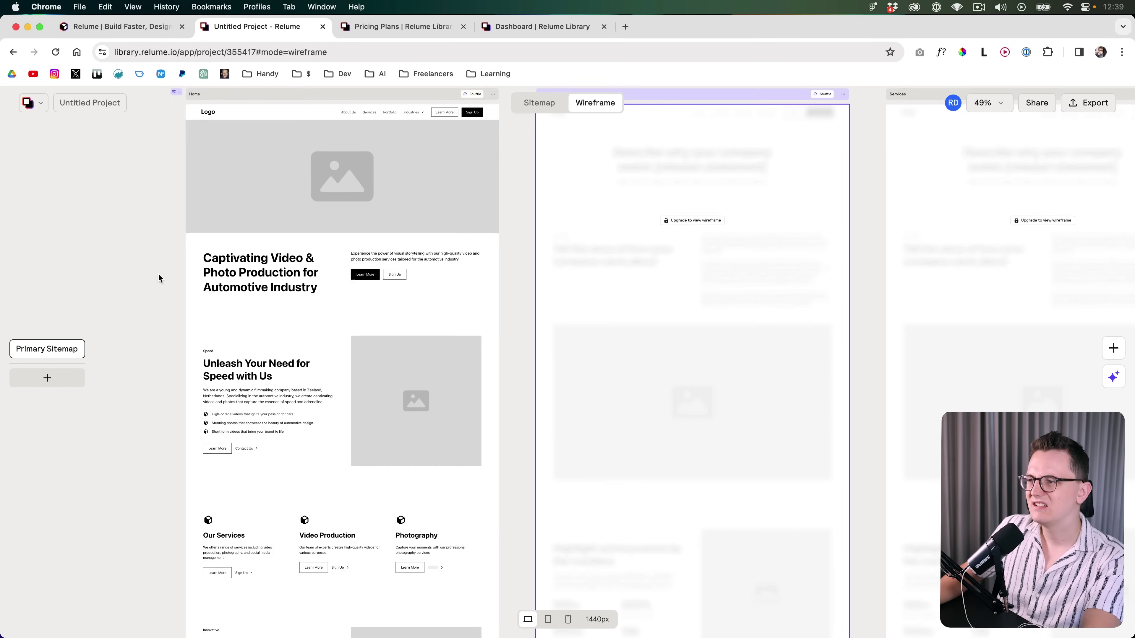
scroll(170, 277, up, 3)
scroll(215, 287, up, 4)
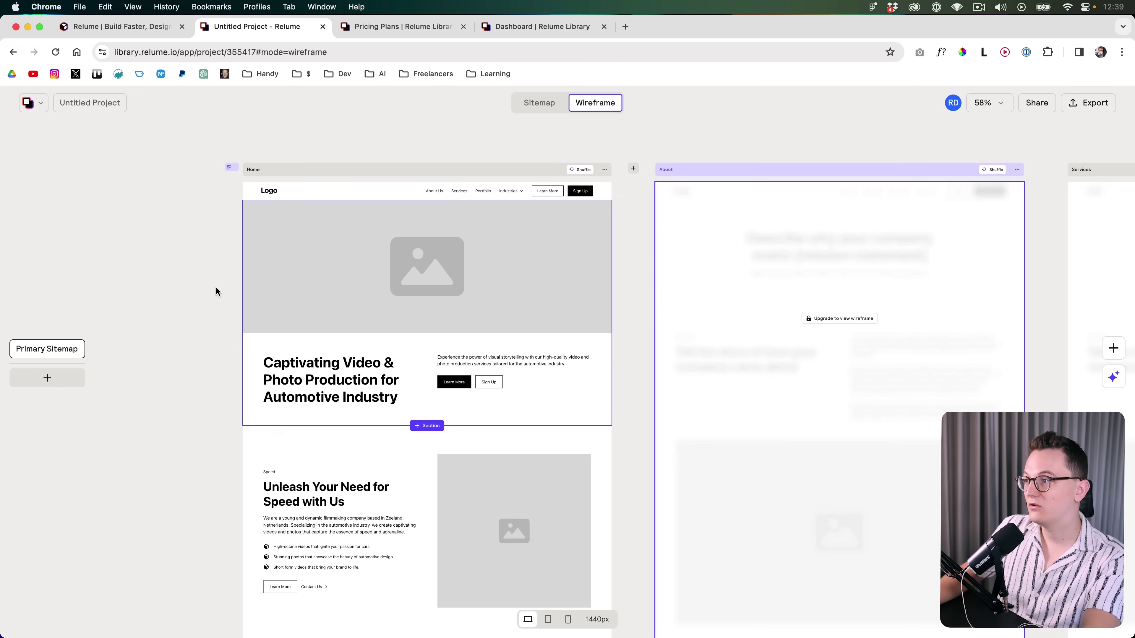
scroll(390, 396, down, 1)
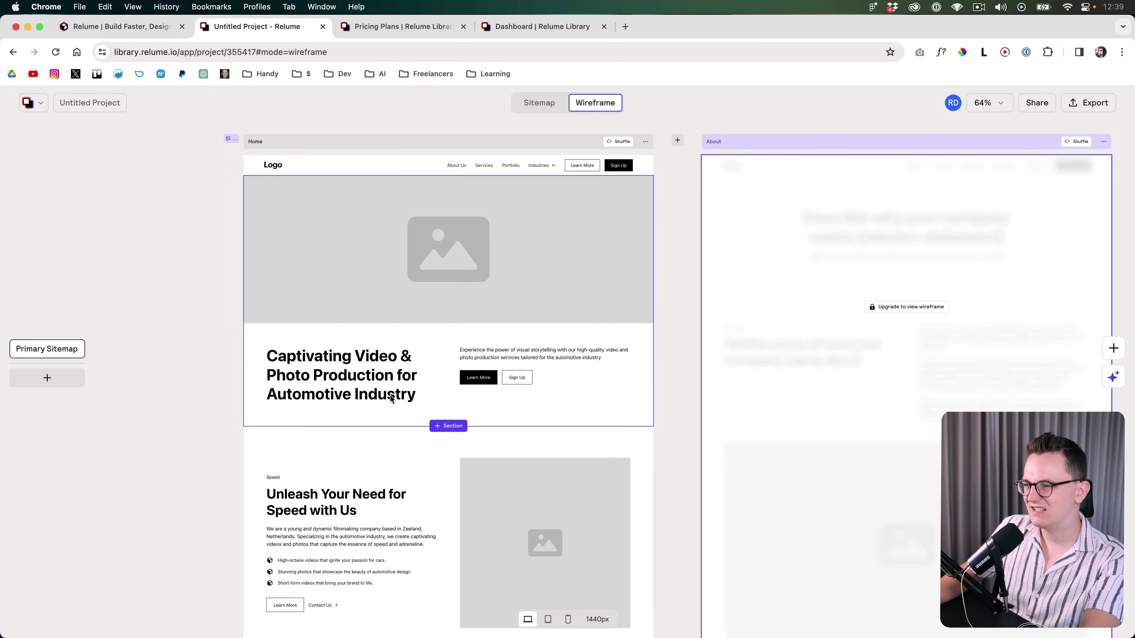
scroll(341, 372, down, 3)
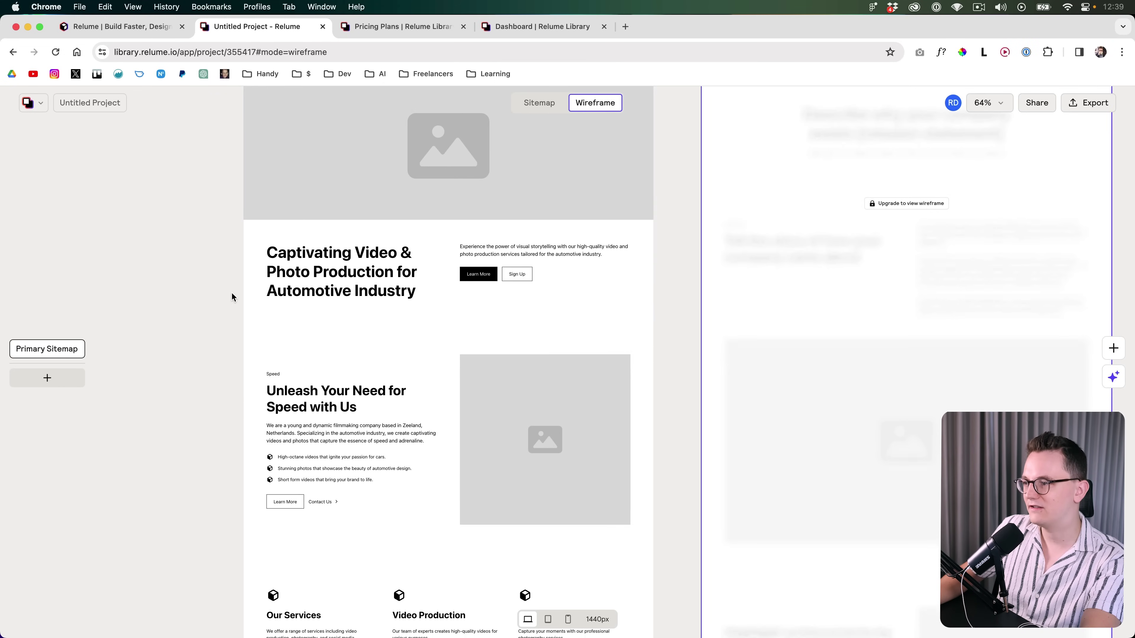
scroll(231, 292, down, 5)
scroll(231, 292, down, 15)
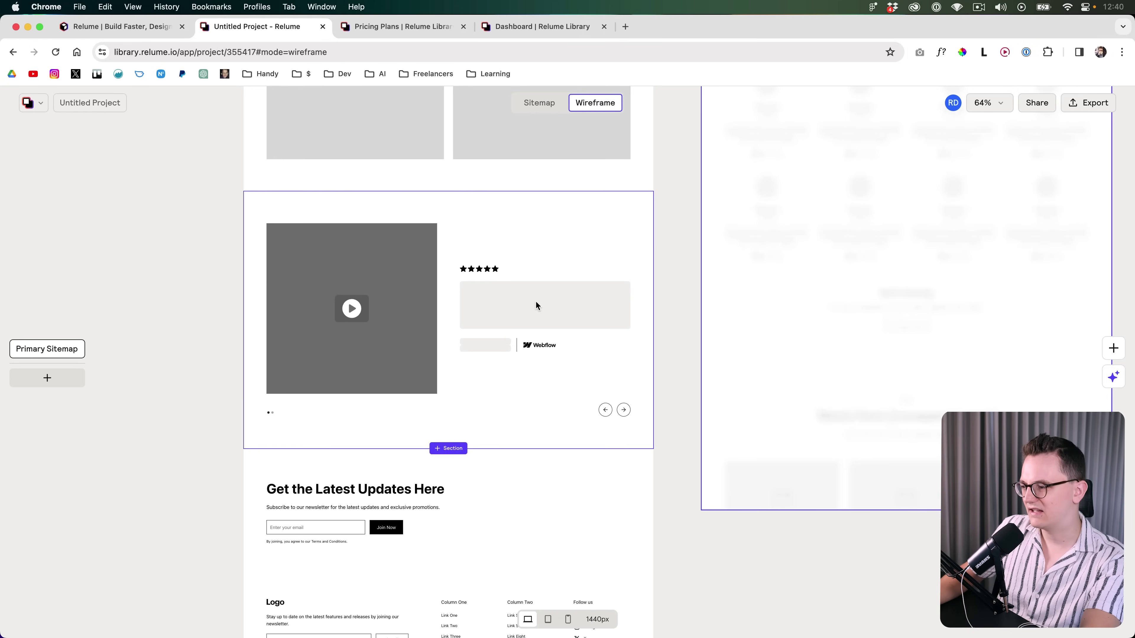
scroll(625, 344, up, 20)
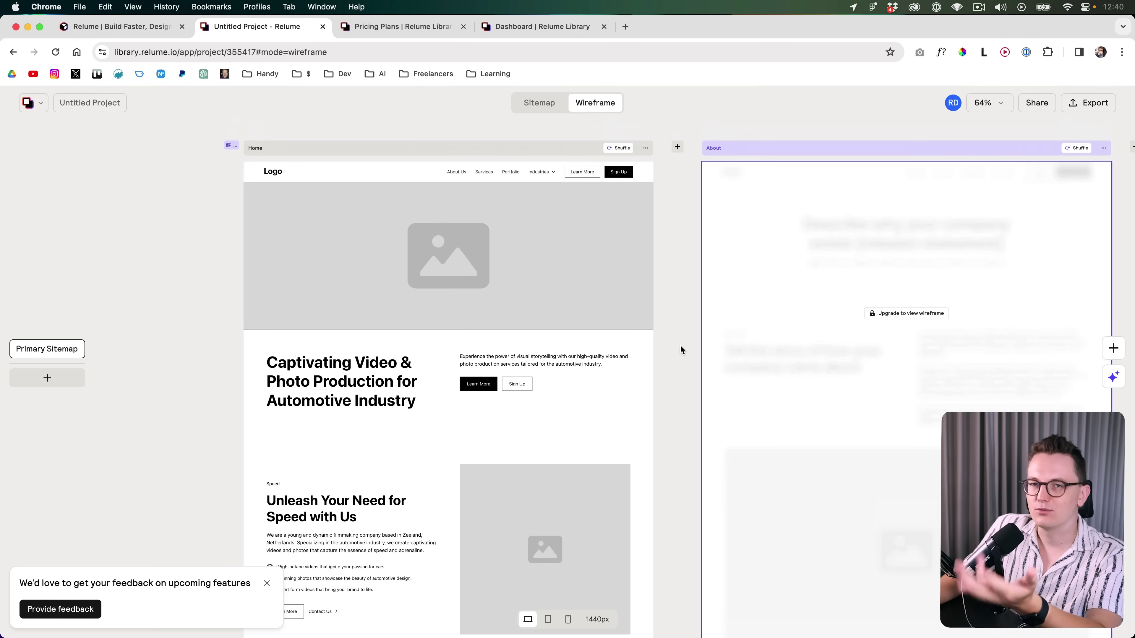
Replace the component of the Home page's Automotive Showcase section with the Gallery 20 slider layout
scroll(680, 347, down, 6)
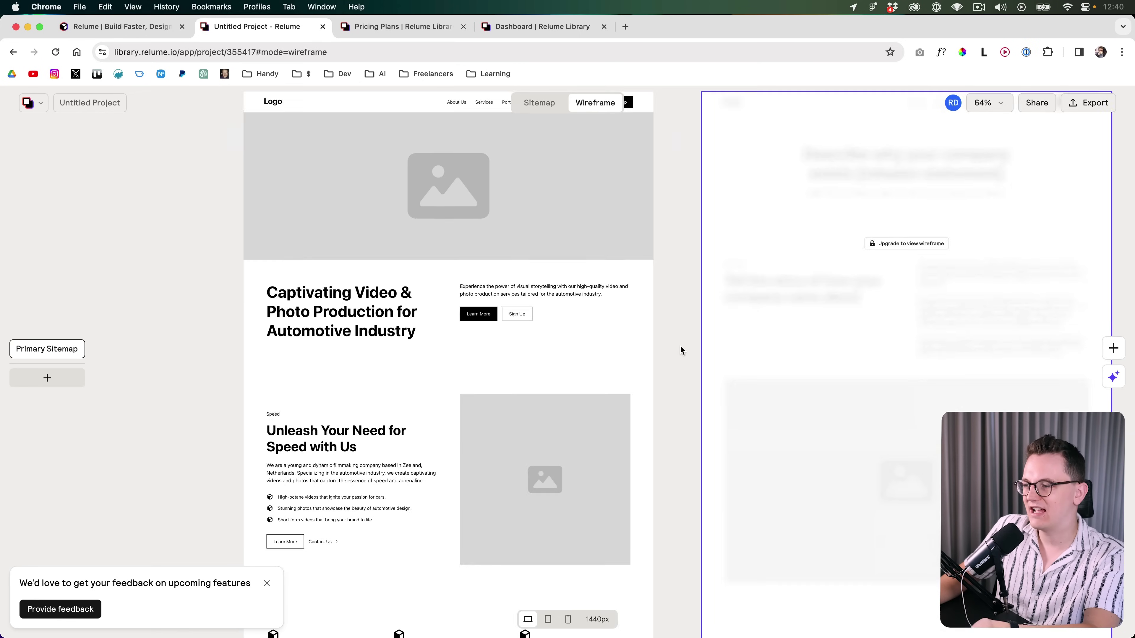
scroll(680, 352, down, 5)
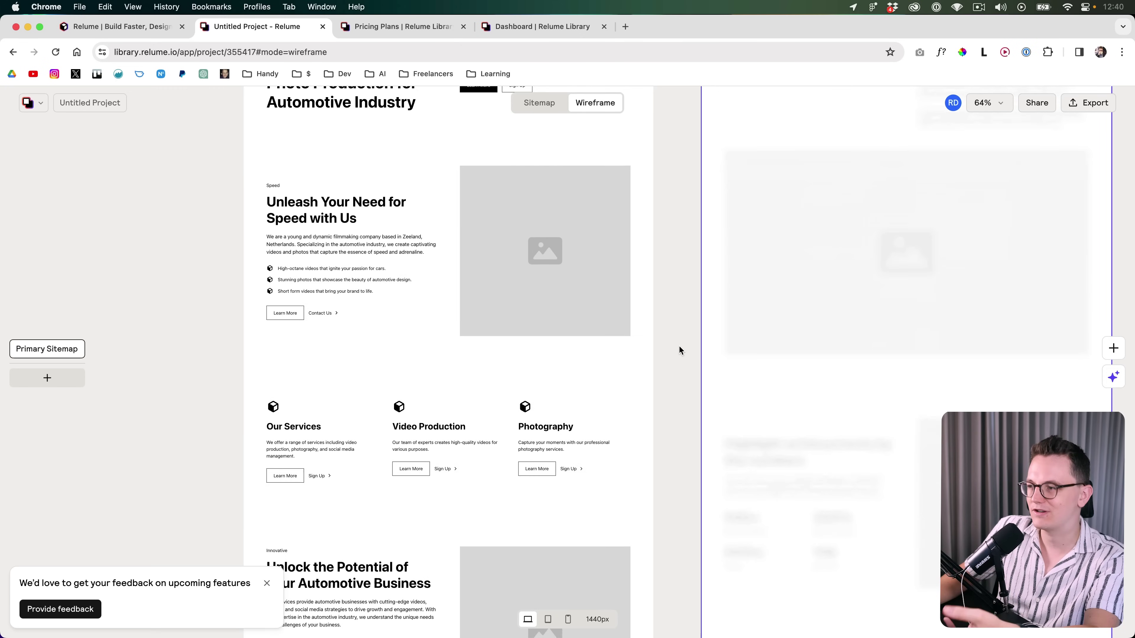
scroll(679, 349, down, 6)
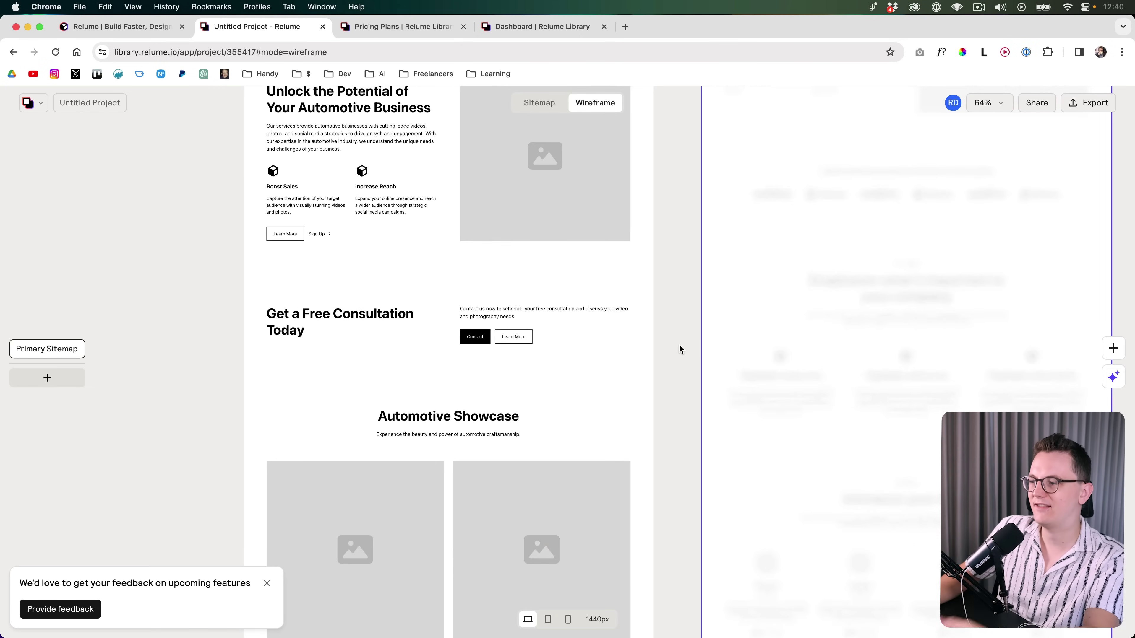
scroll(679, 347, down, 4)
scroll(678, 346, down, 2)
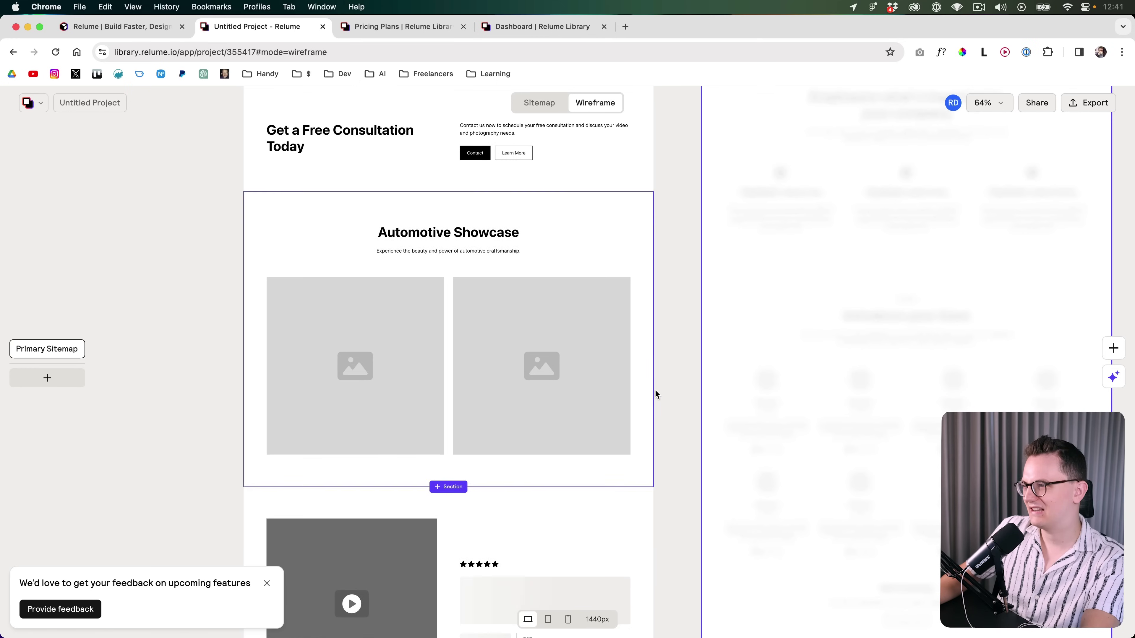
scroll(565, 266, up, 3)
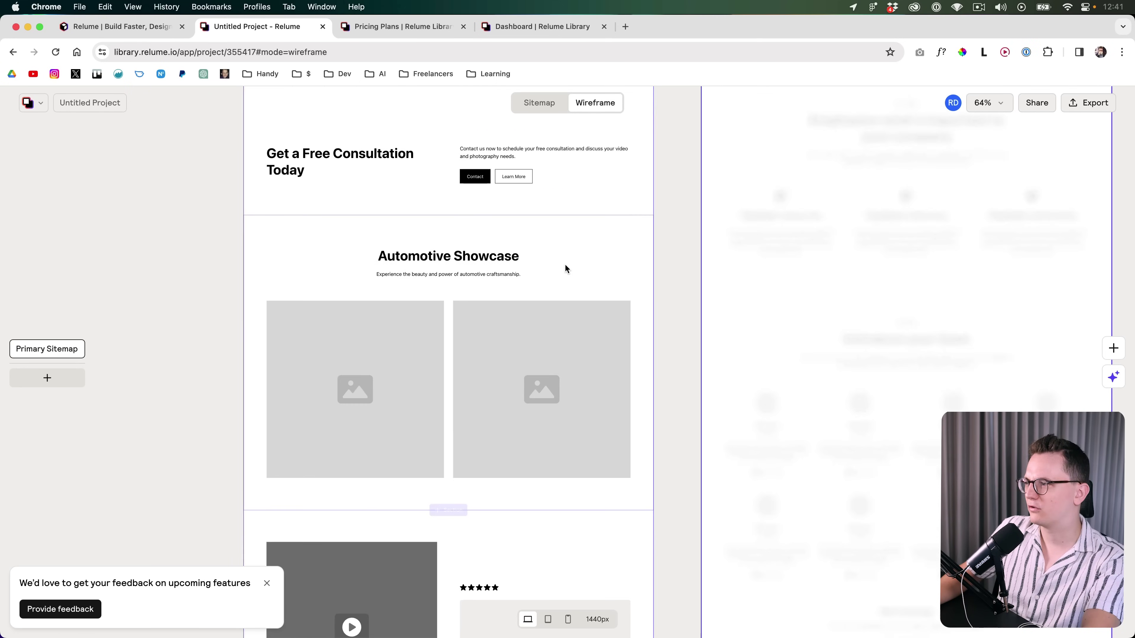
click(576, 258)
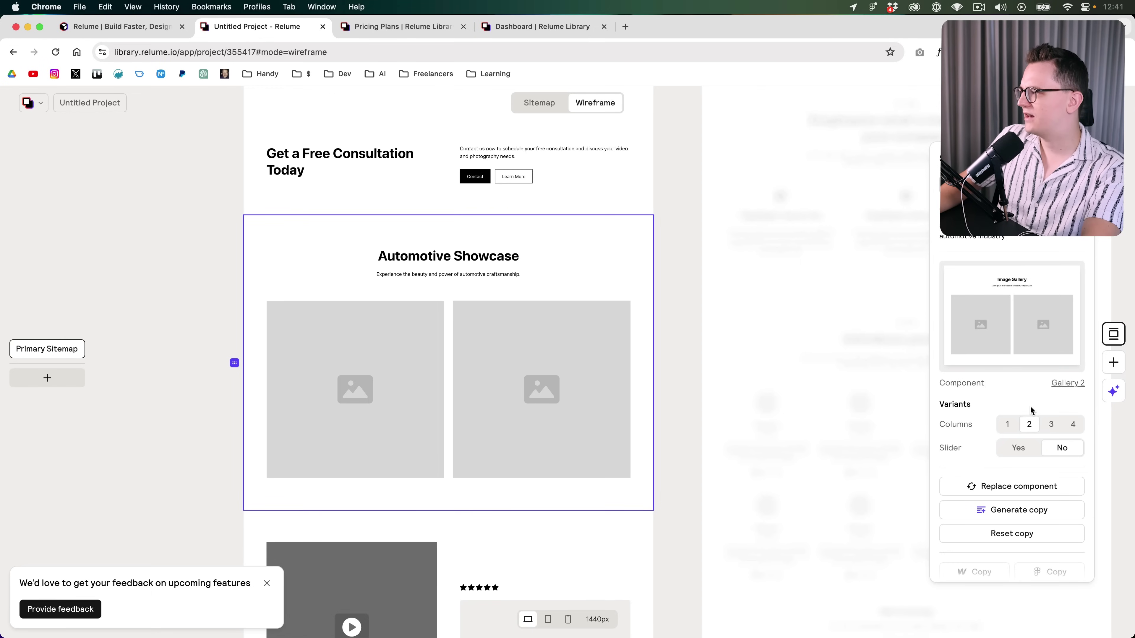
click(1050, 426)
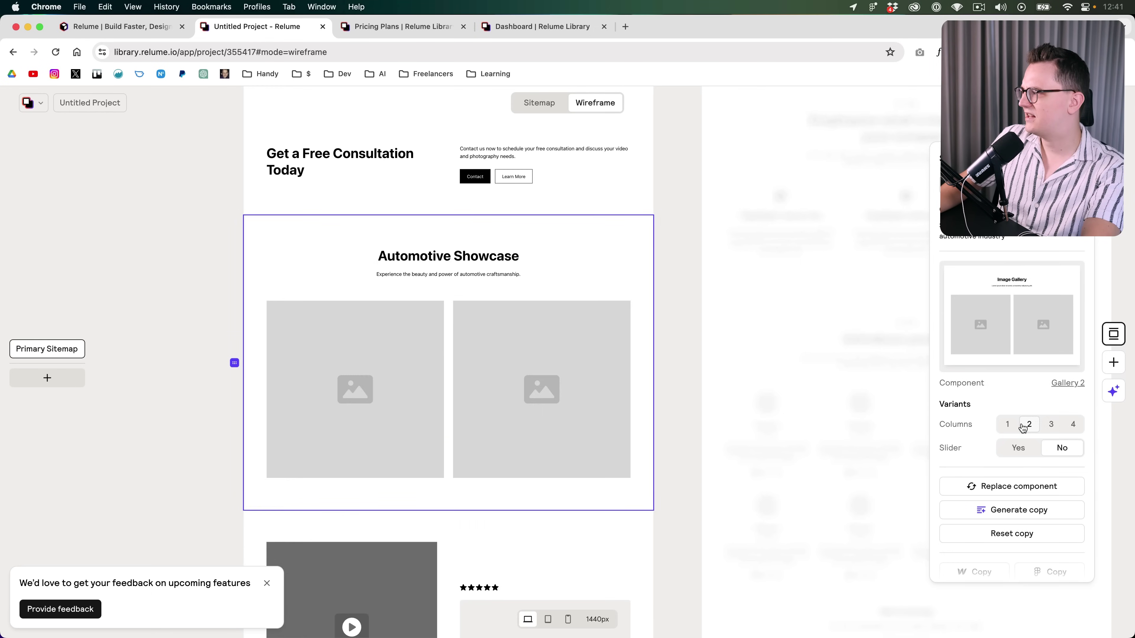
click(1012, 486)
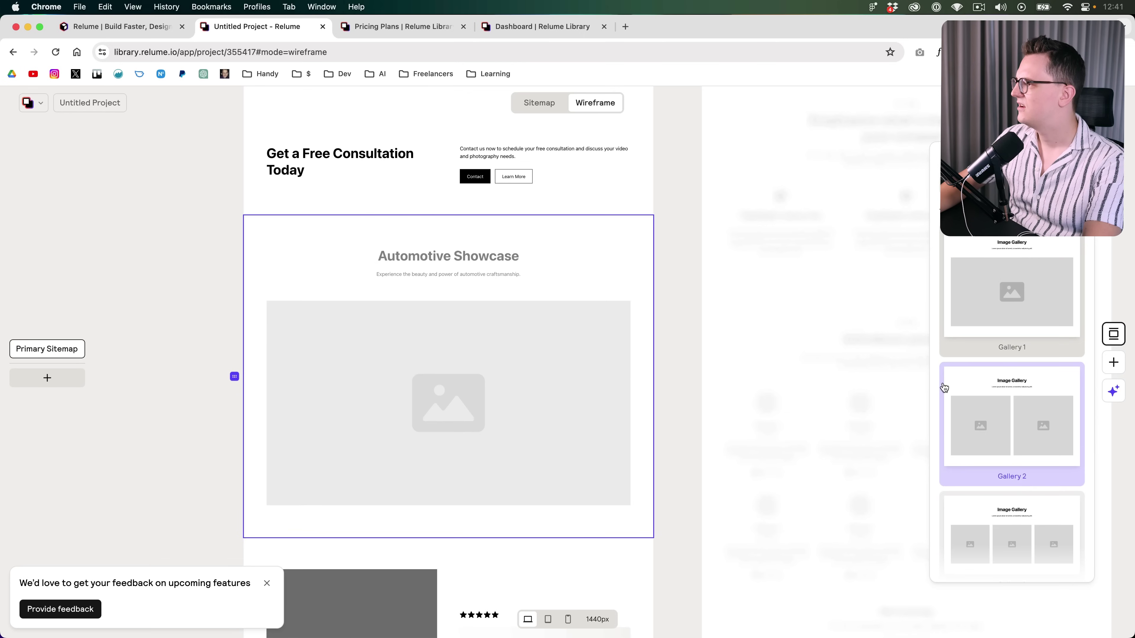
scroll(946, 383, down, 10)
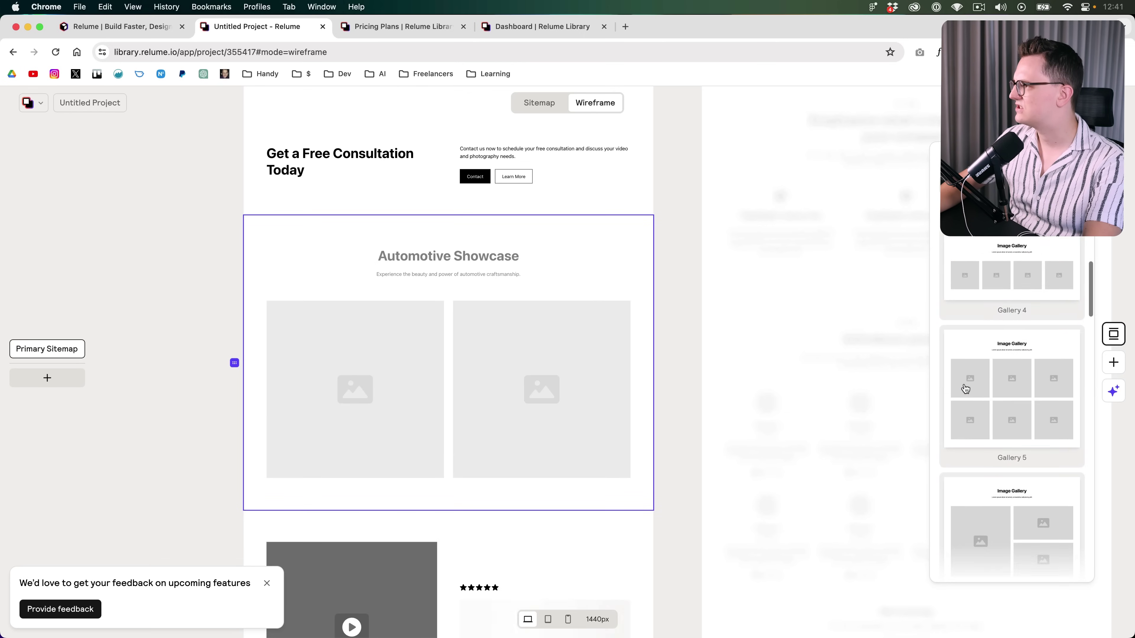
scroll(965, 388, down, 8)
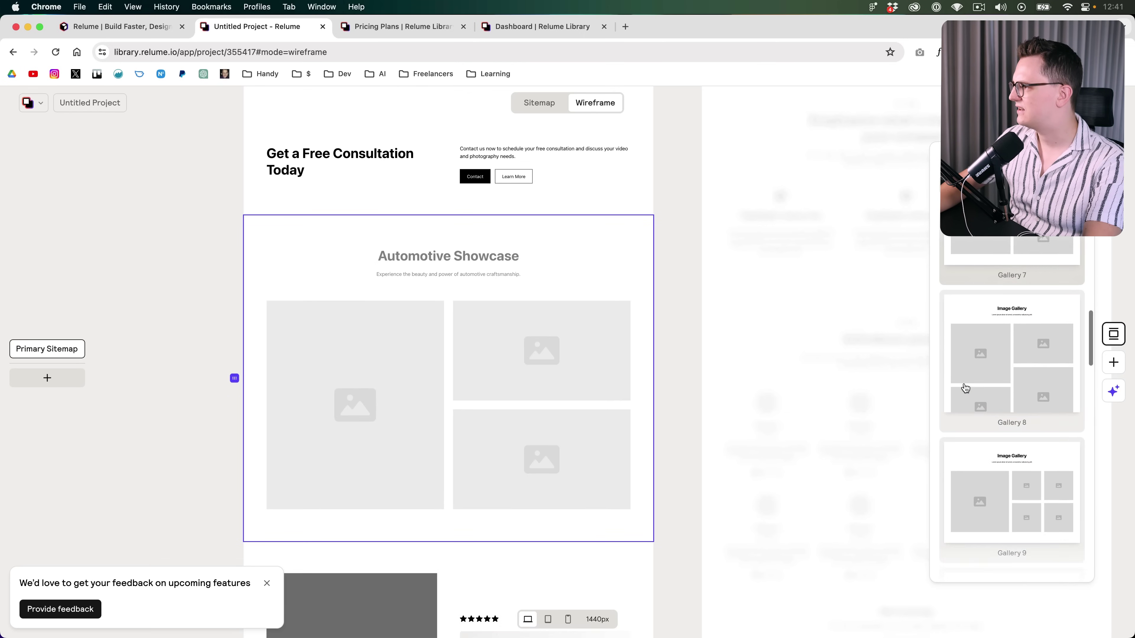
scroll(965, 388, down, 20)
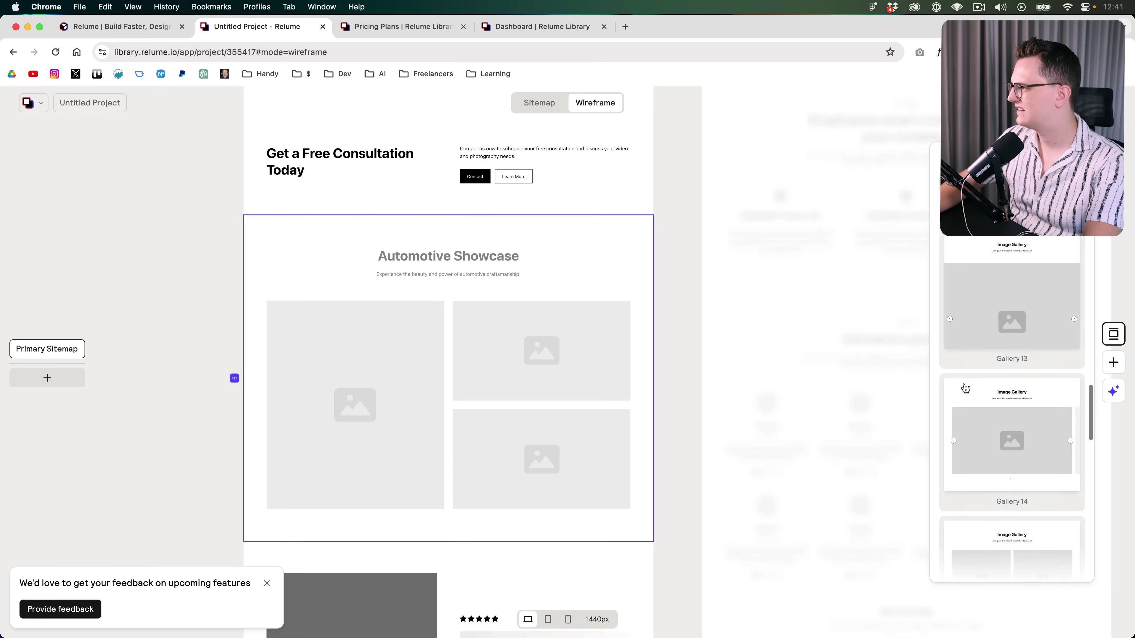
click(1017, 310)
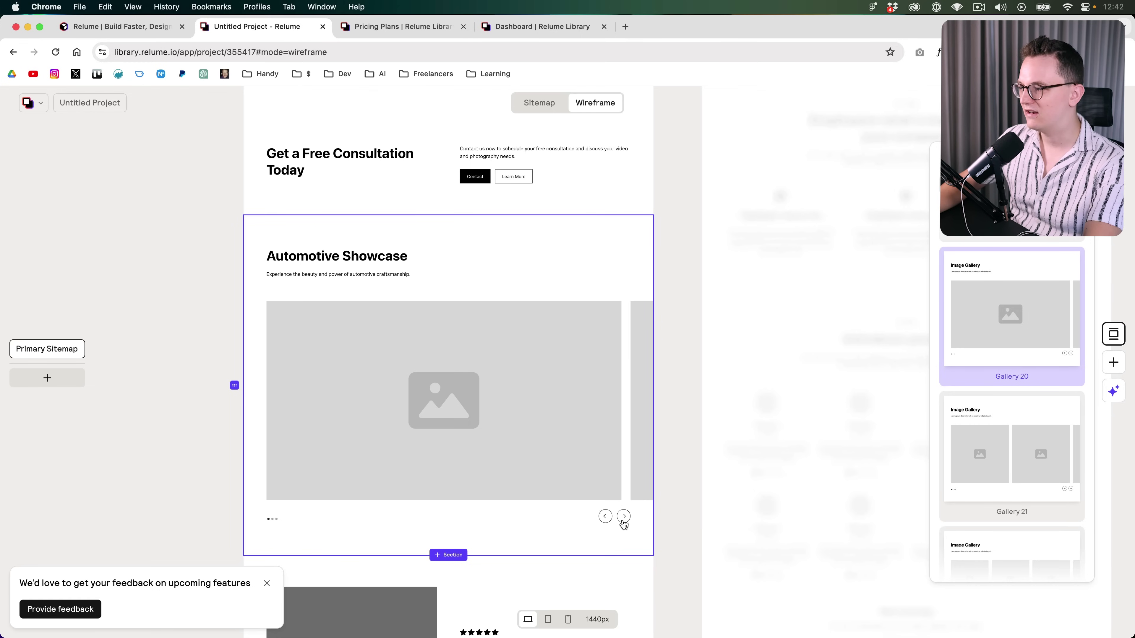
Replace the Home page's testimonial section with the three-column Testimonial 6 component
click(536, 595)
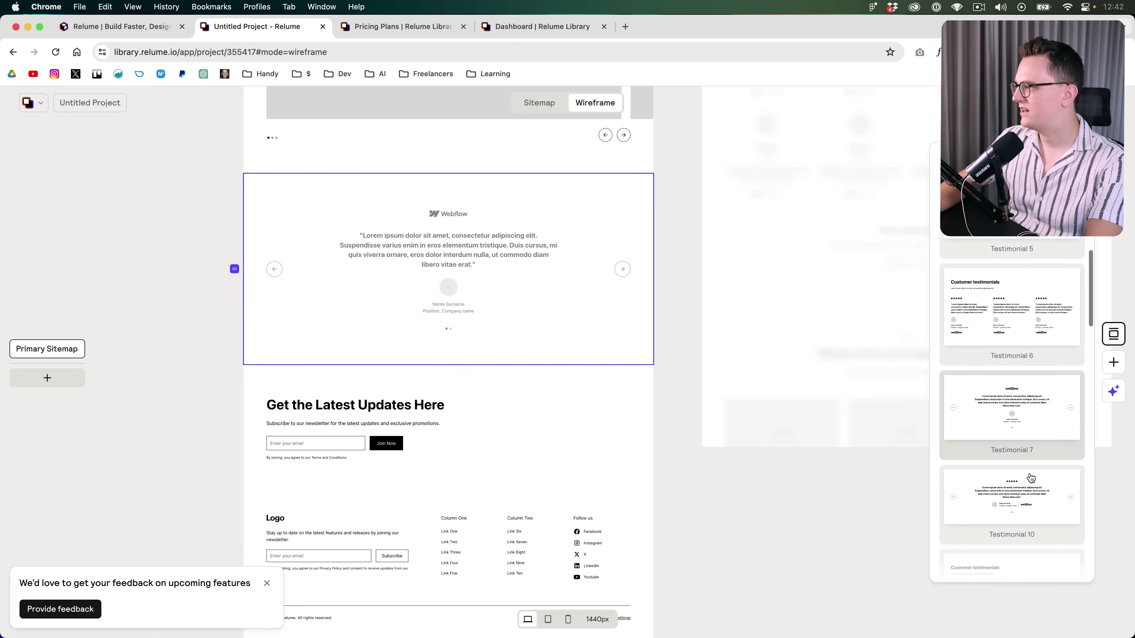
scroll(1030, 469, up, 1)
click(990, 356)
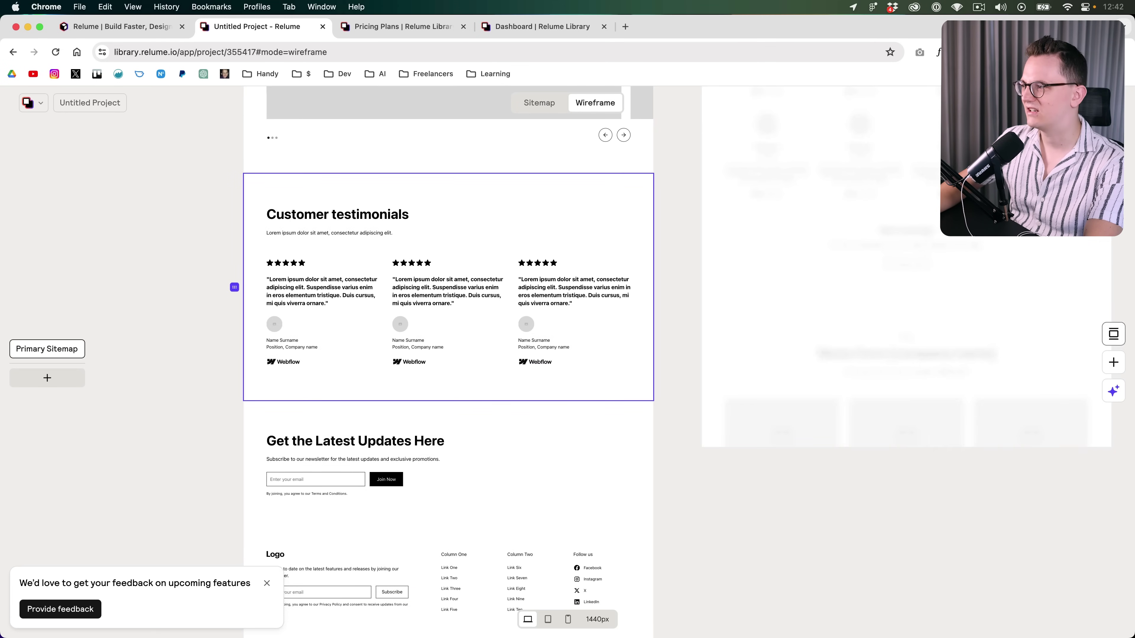
Delete the "Get the Latest Updates Here" newsletter section above the Home page's footer
scroll(498, 357, down, 3)
click(497, 358)
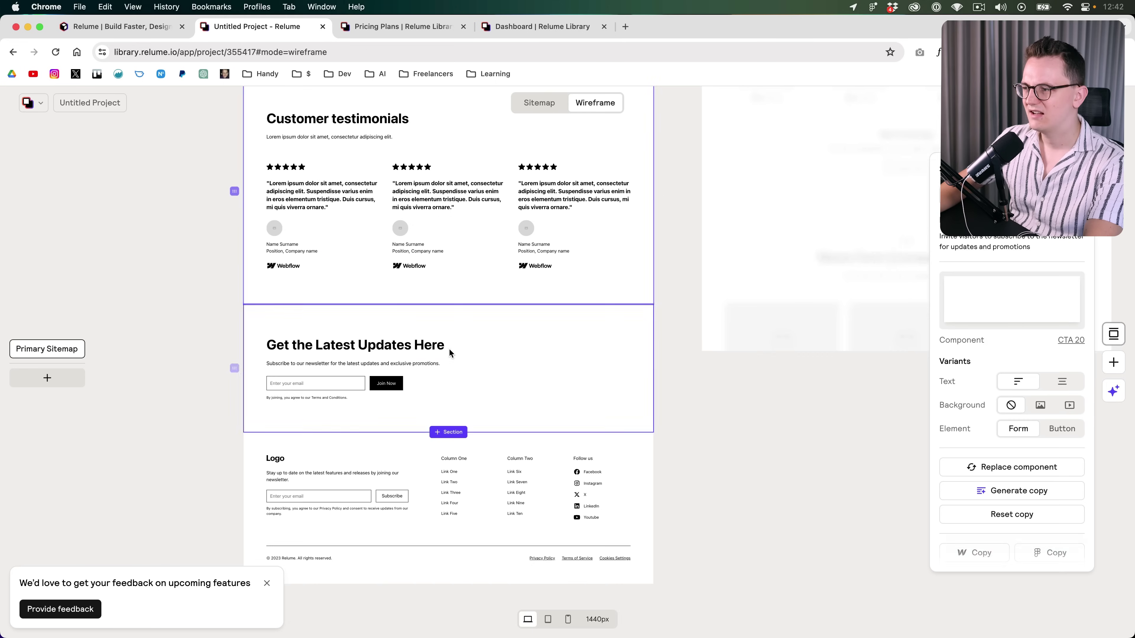
scroll(460, 385, up, 2)
right_click(446, 422)
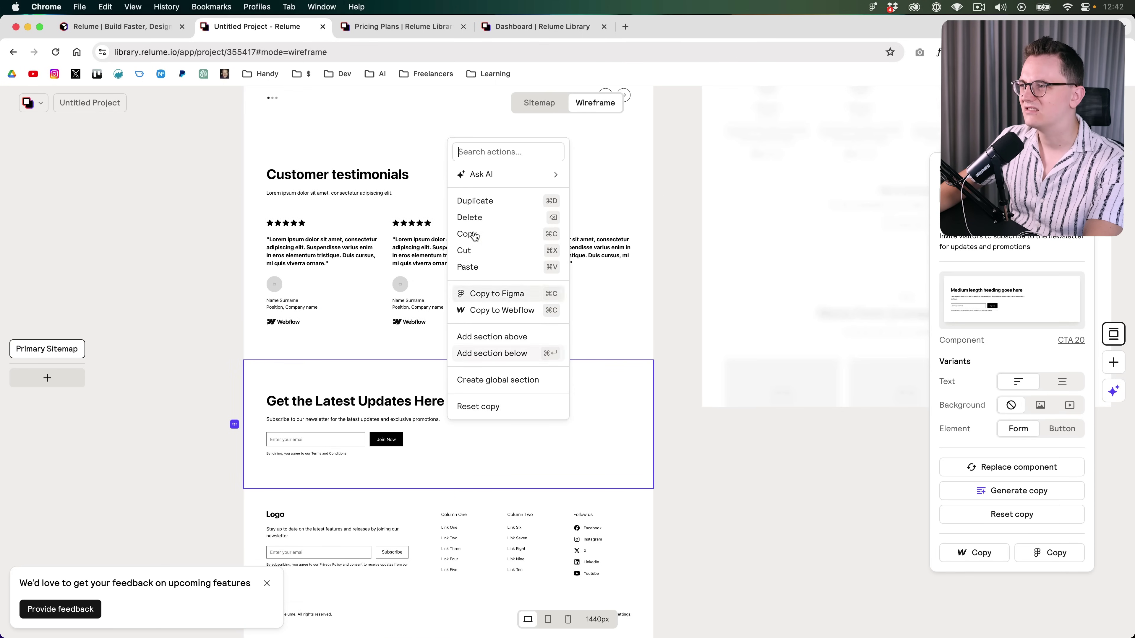
click(470, 217)
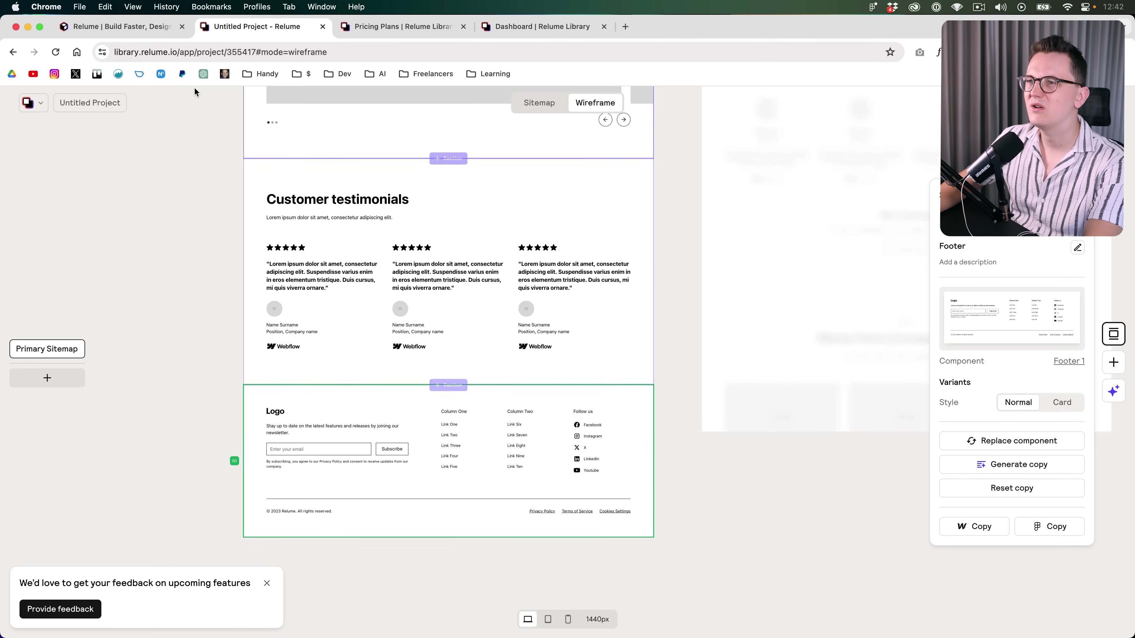
Switch to the sitemap view and review the sections of the Home page and the pages beneath it
click(540, 104)
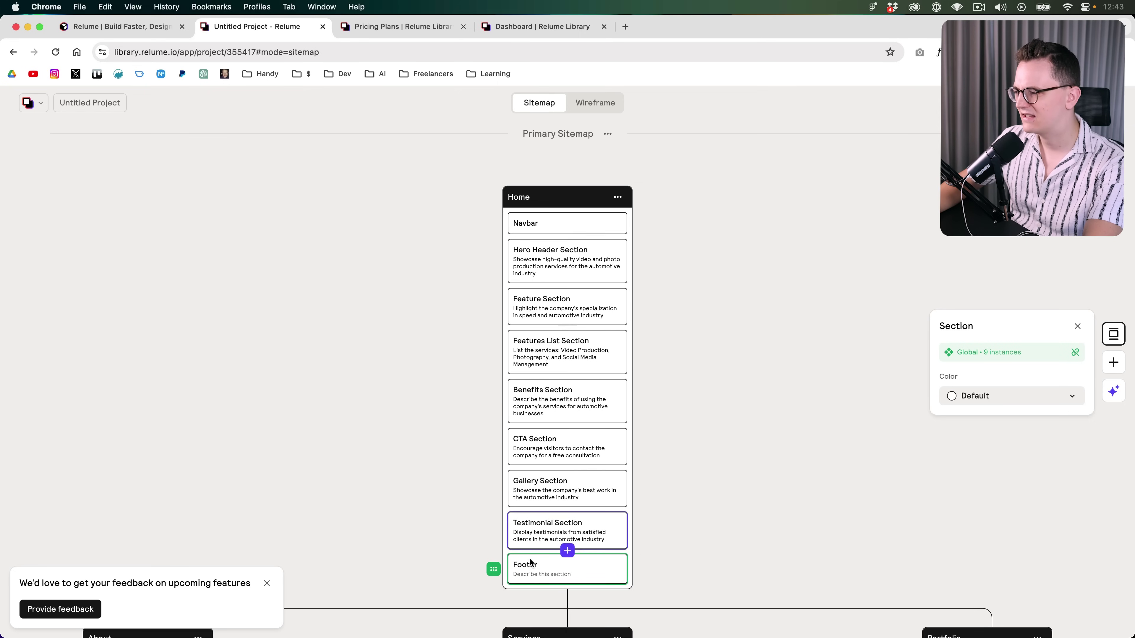
double_click(550, 568)
click(556, 104)
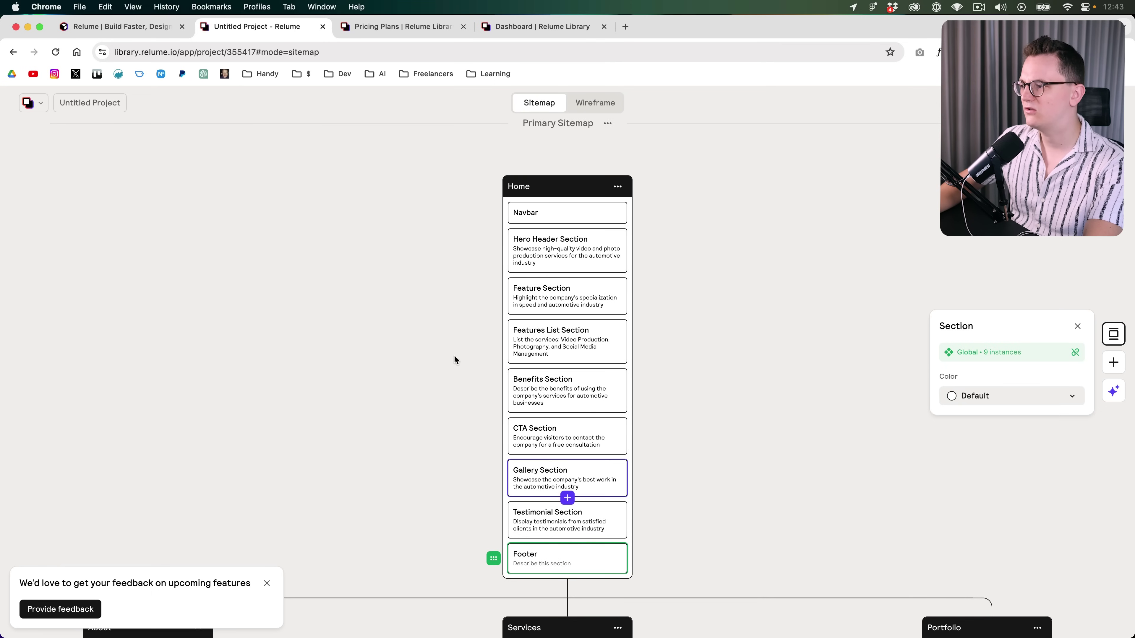
scroll(619, 364, down, 8)
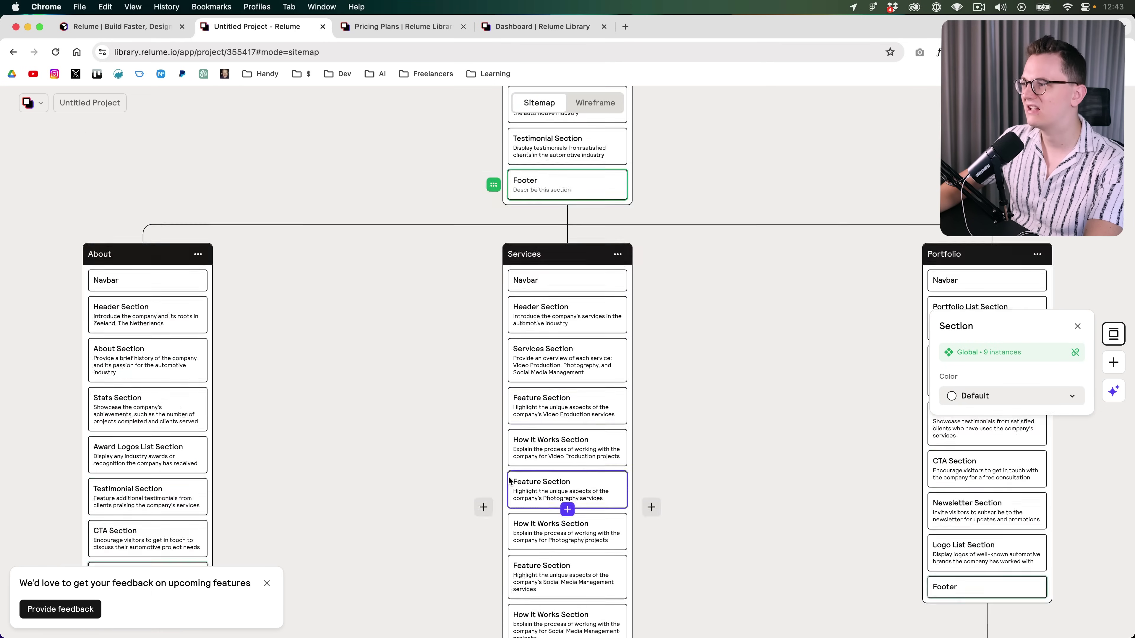
scroll(567, 505, up, 6)
Switch back to the wireframe view and examine the wireframes of the pages next to Home
click(594, 102)
scroll(666, 420, up, 6)
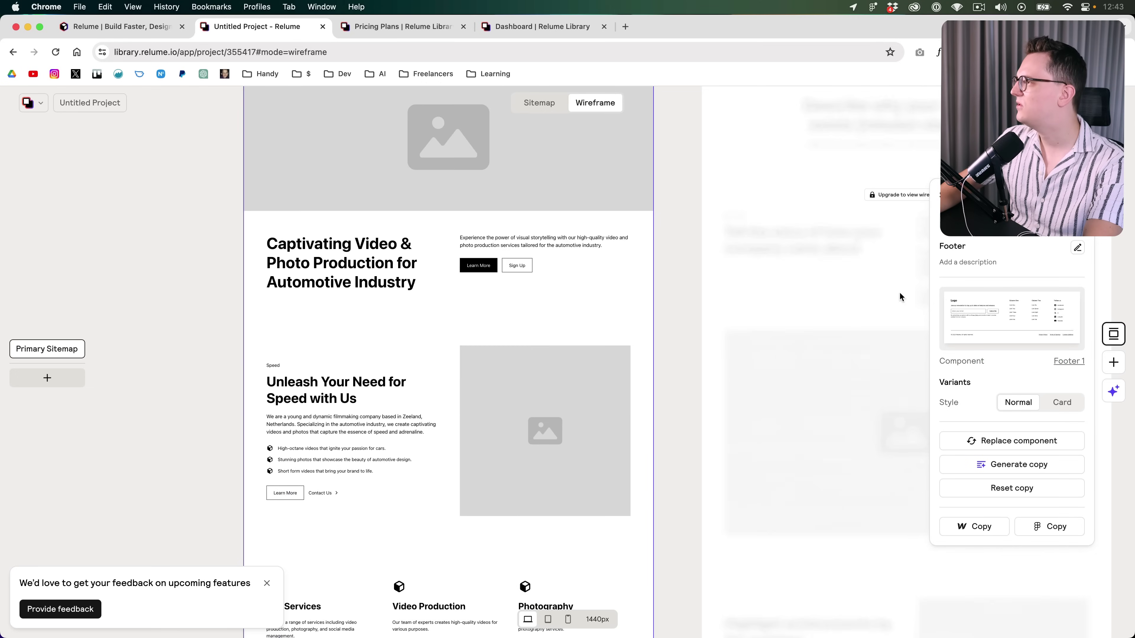
scroll(636, 252, right, 10)
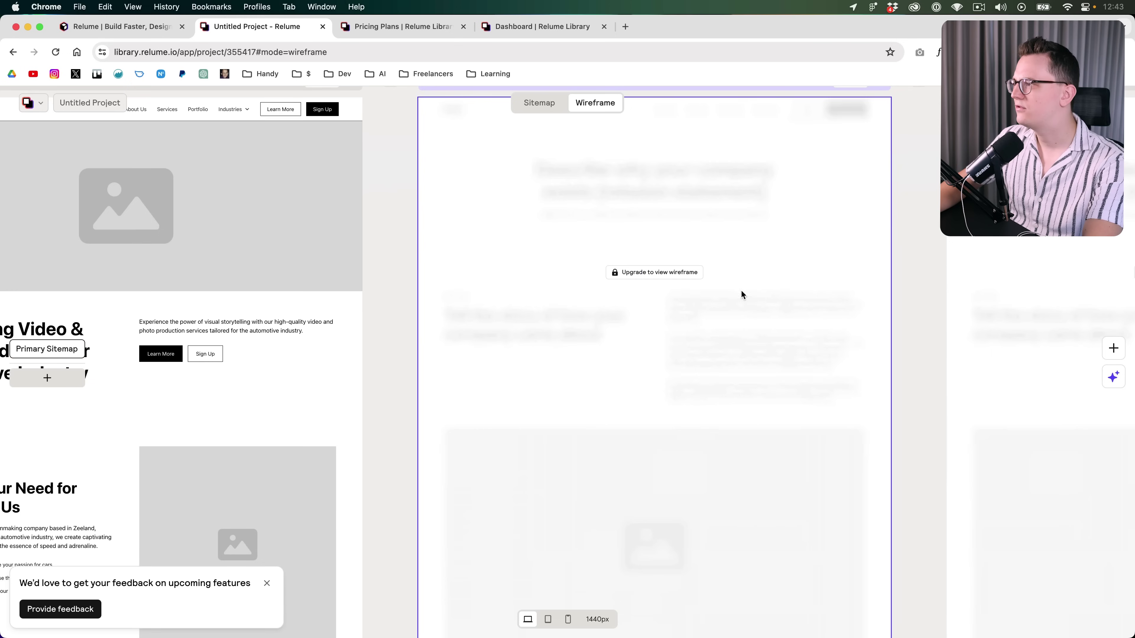
scroll(599, 299, down, 5)
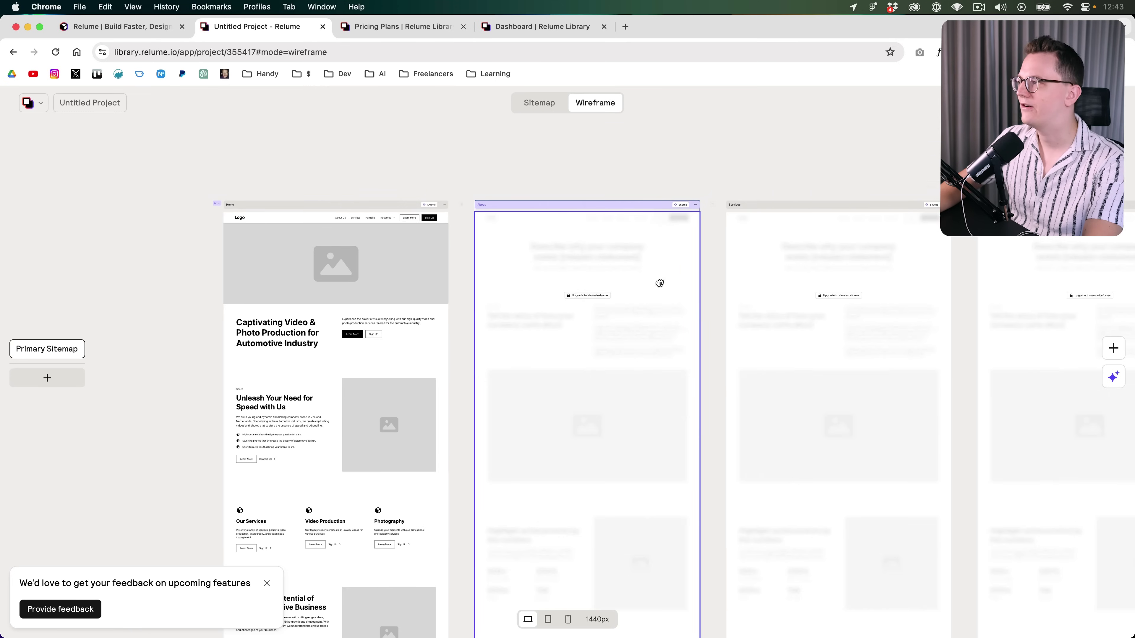
scroll(582, 271, down, 4)
scroll(576, 243, right, 2)
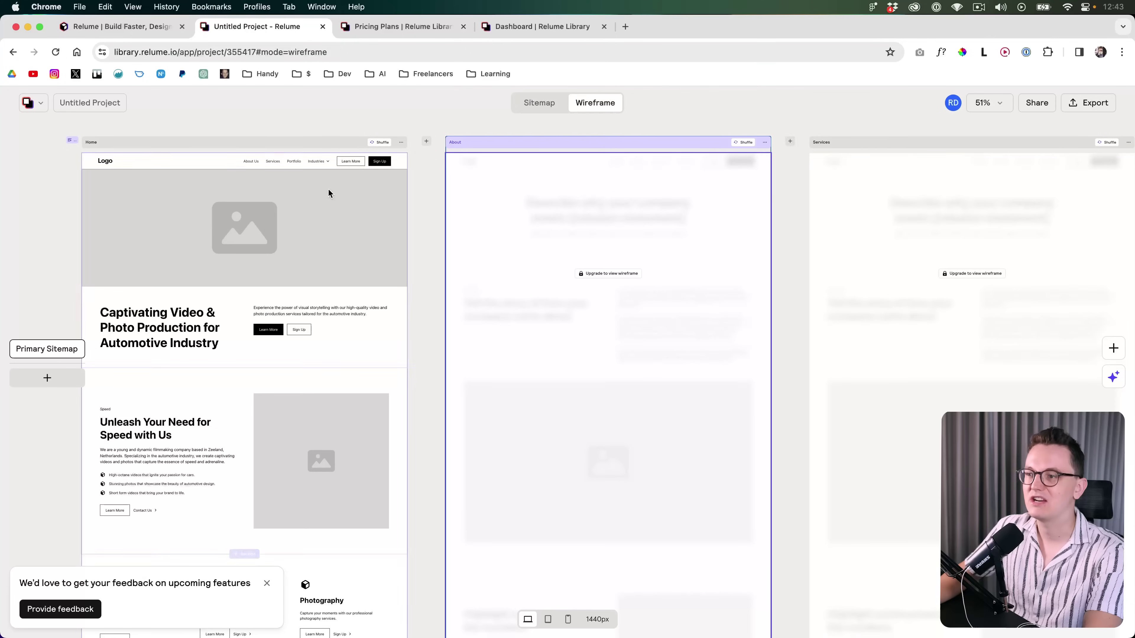
scroll(276, 272, left, 2)
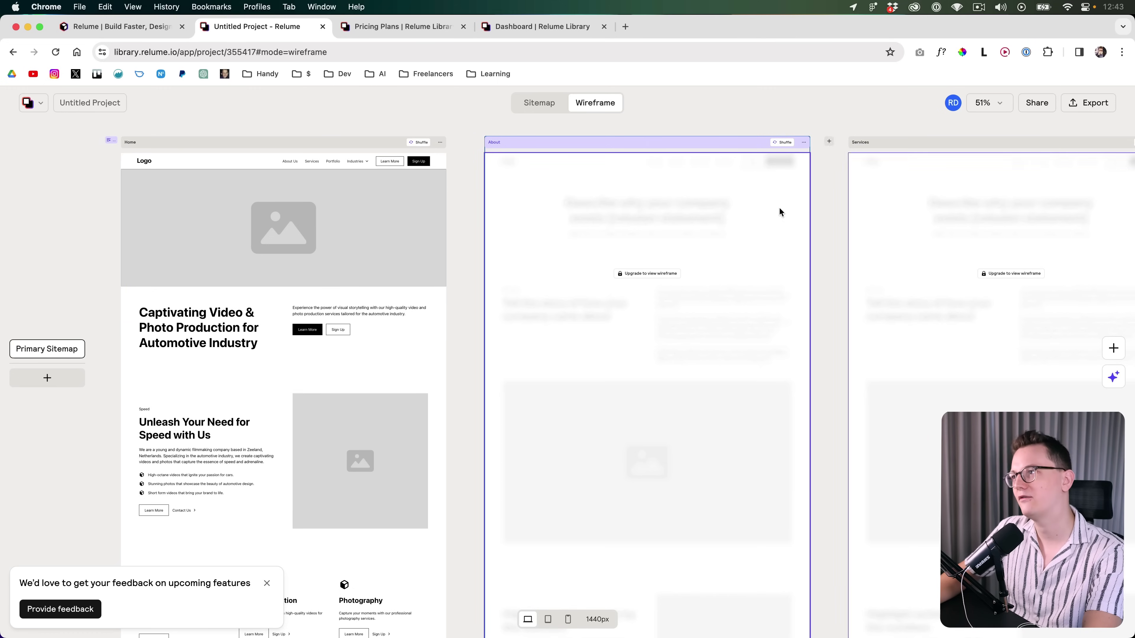
Copy the project's view-only share link from the sitemap view and open it in a new incognito window
click(545, 105)
scroll(462, 329, up, 4)
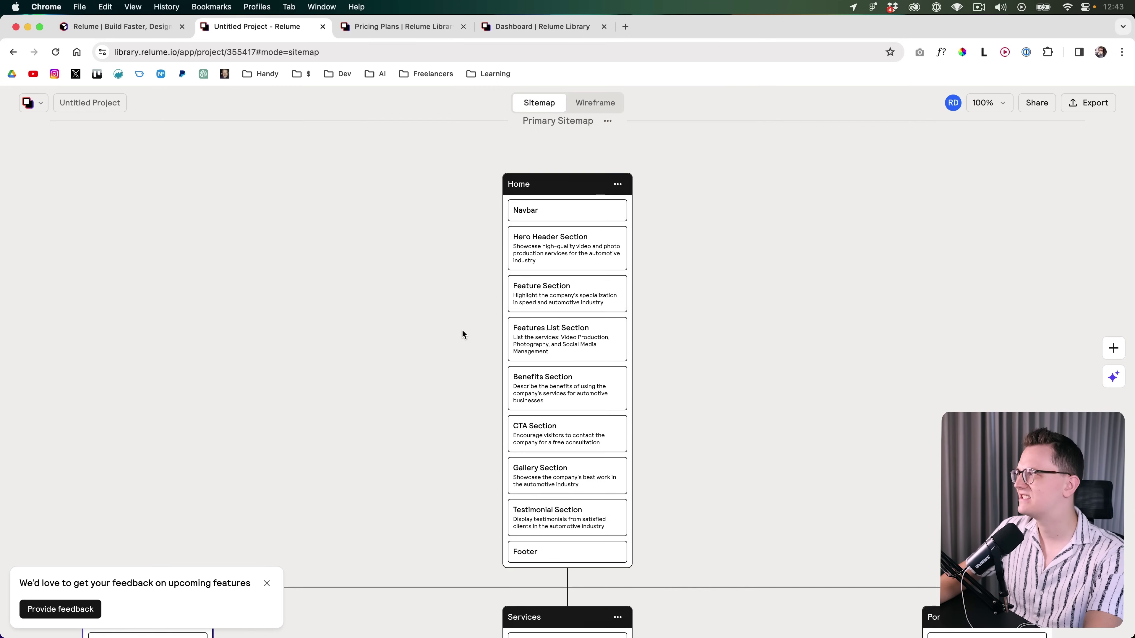
scroll(462, 329, down, 5)
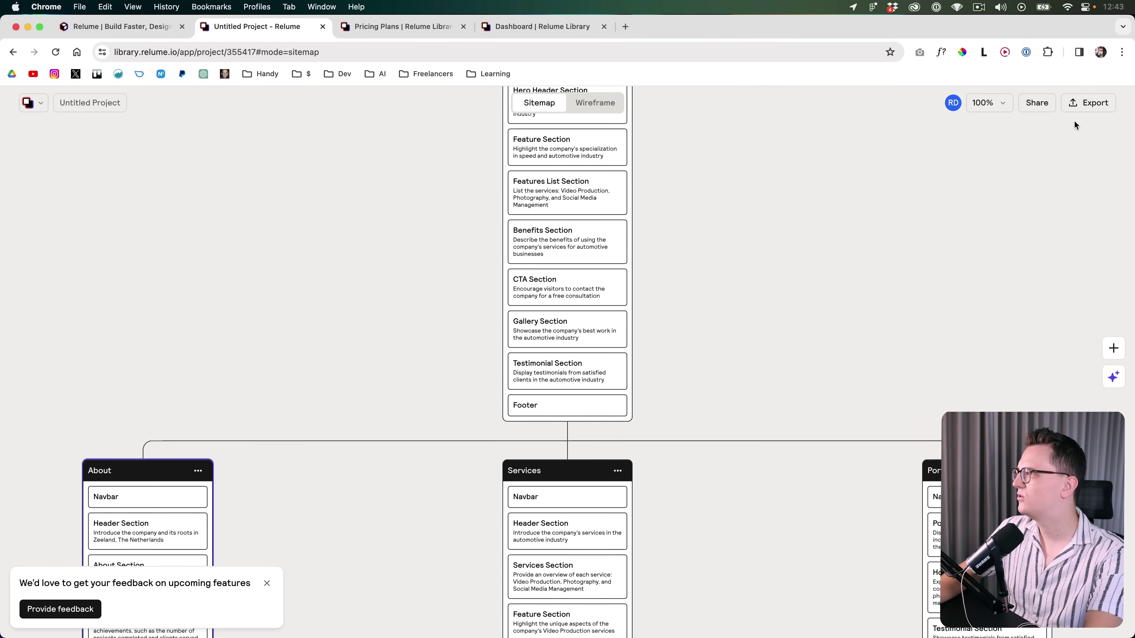
click(1037, 103)
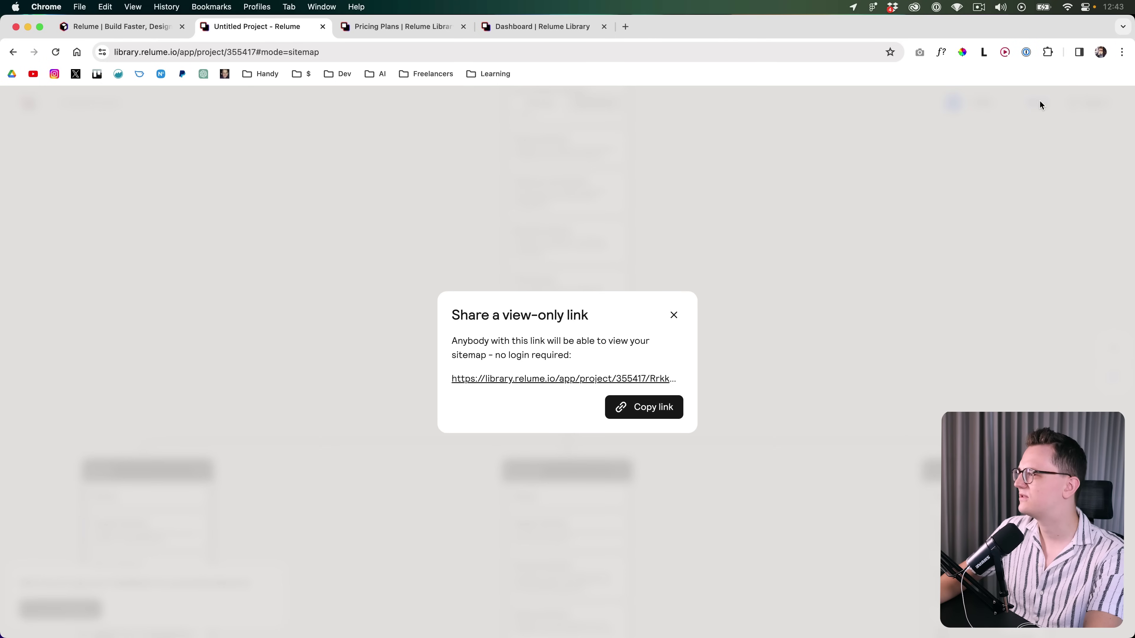
right_click(636, 383)
click(657, 456)
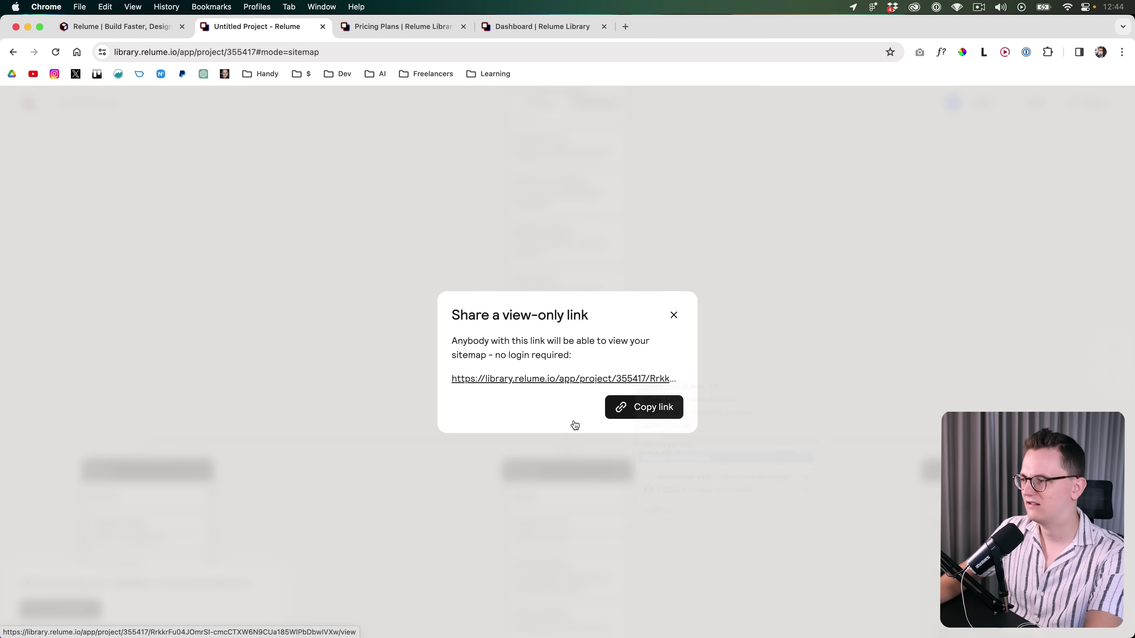
key(super+shift+n)
key(super+v)
key(Return)
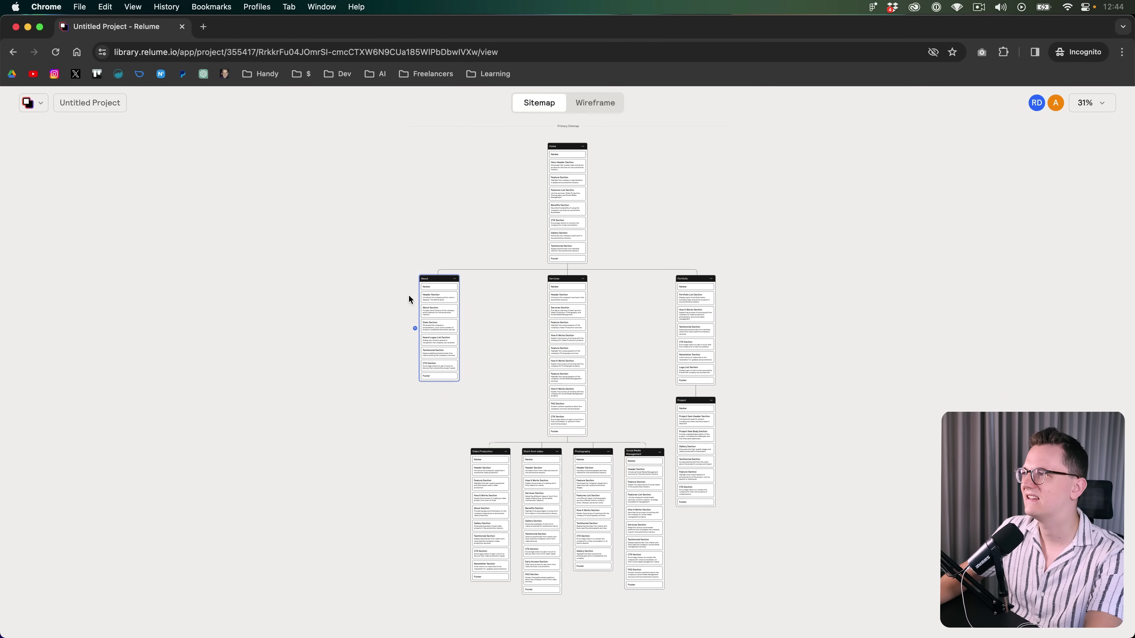
Switch the shared view-only project to wireframes and examine the page layouts
click(593, 103)
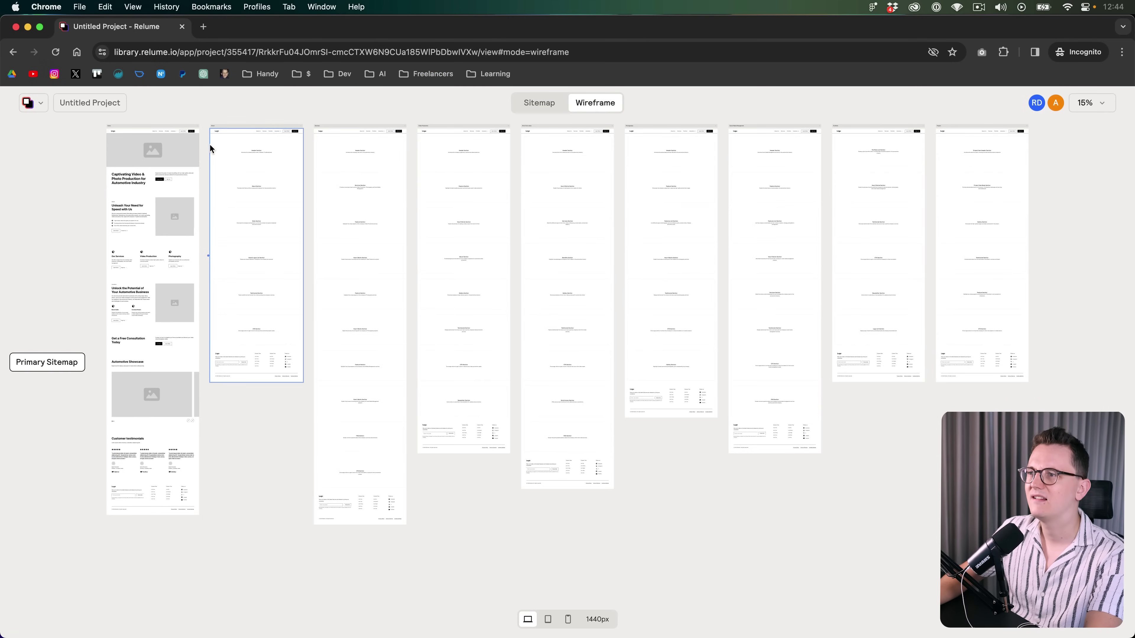
scroll(210, 144, up, 5)
scroll(210, 143, down, 10)
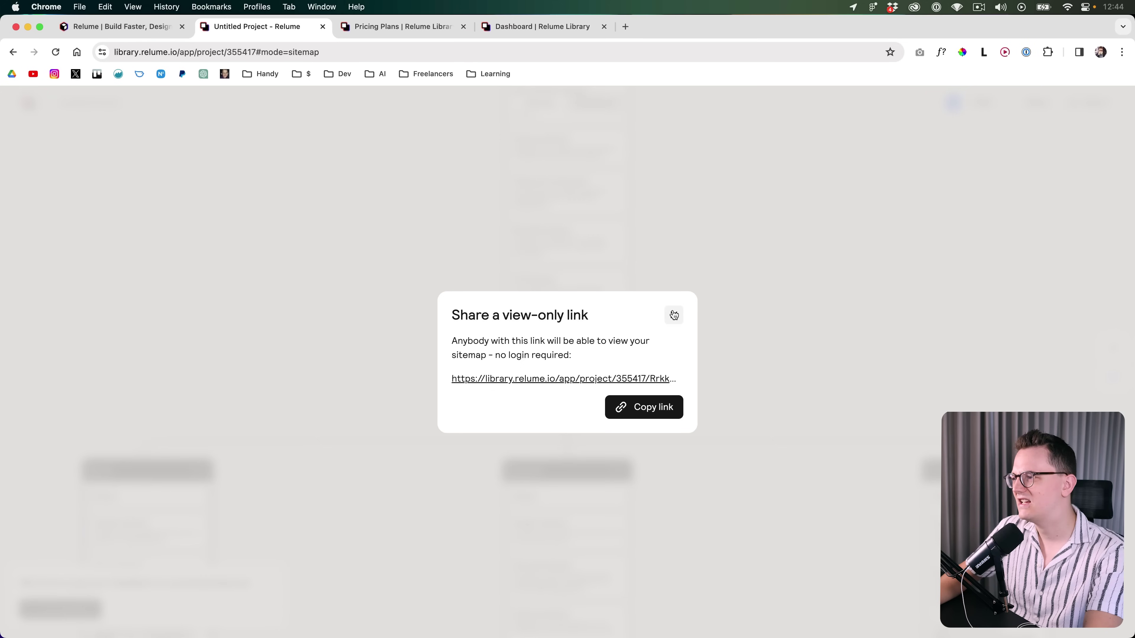
Return the original project to the wireframe view and open the pricing plans from the locked About wireframe's upgrade prompt
click(674, 316)
scroll(694, 372, up, 5)
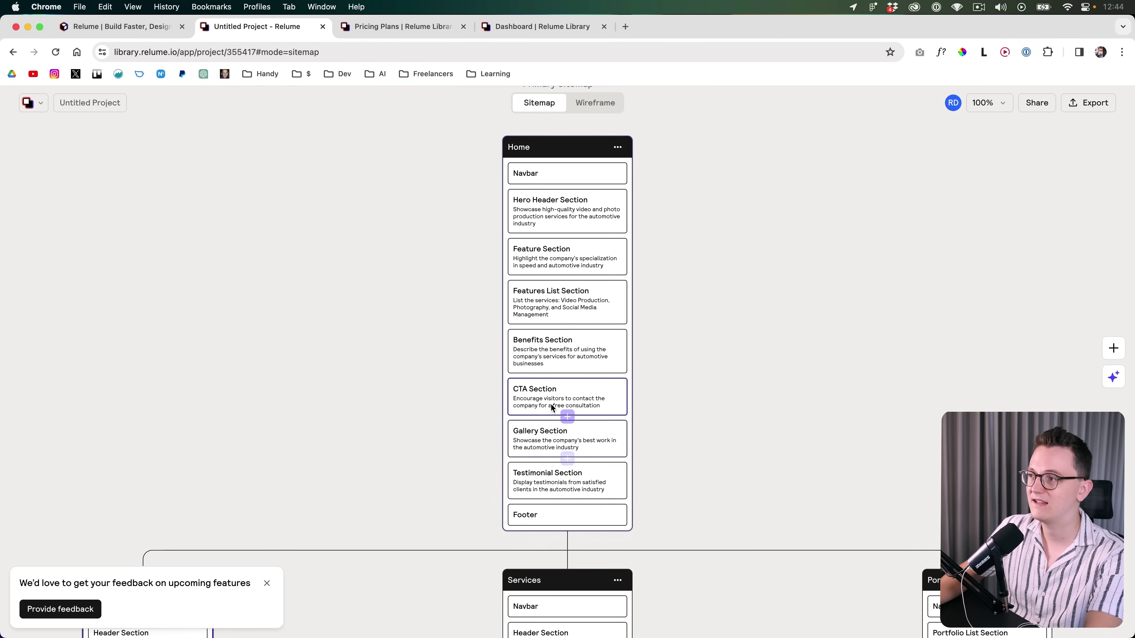
scroll(591, 111, up, 1)
click(591, 107)
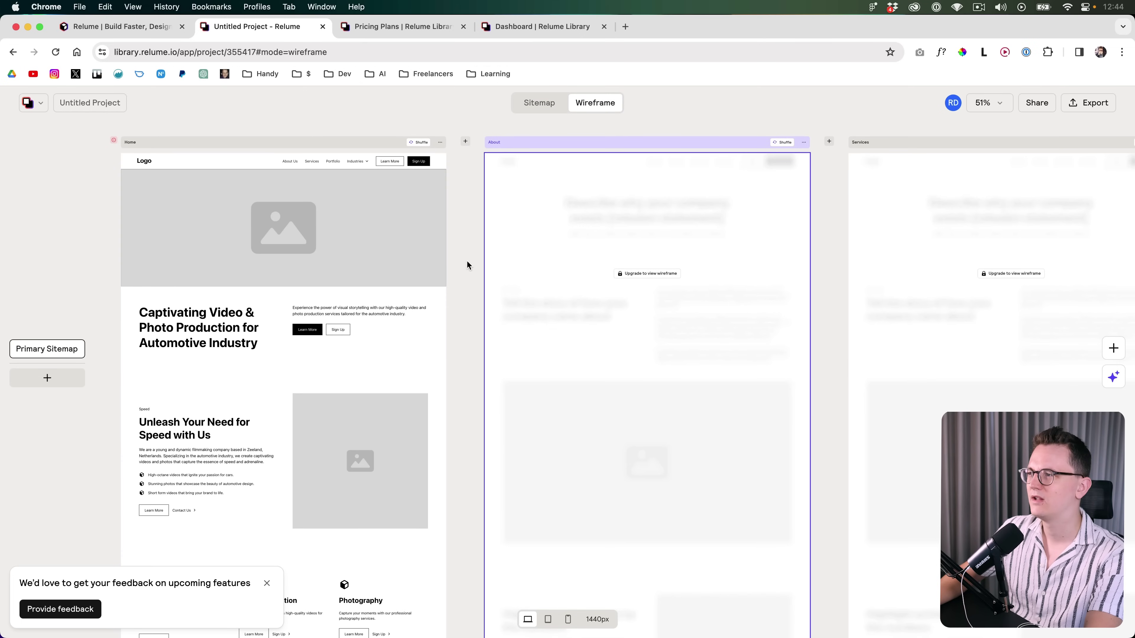
click(661, 276)
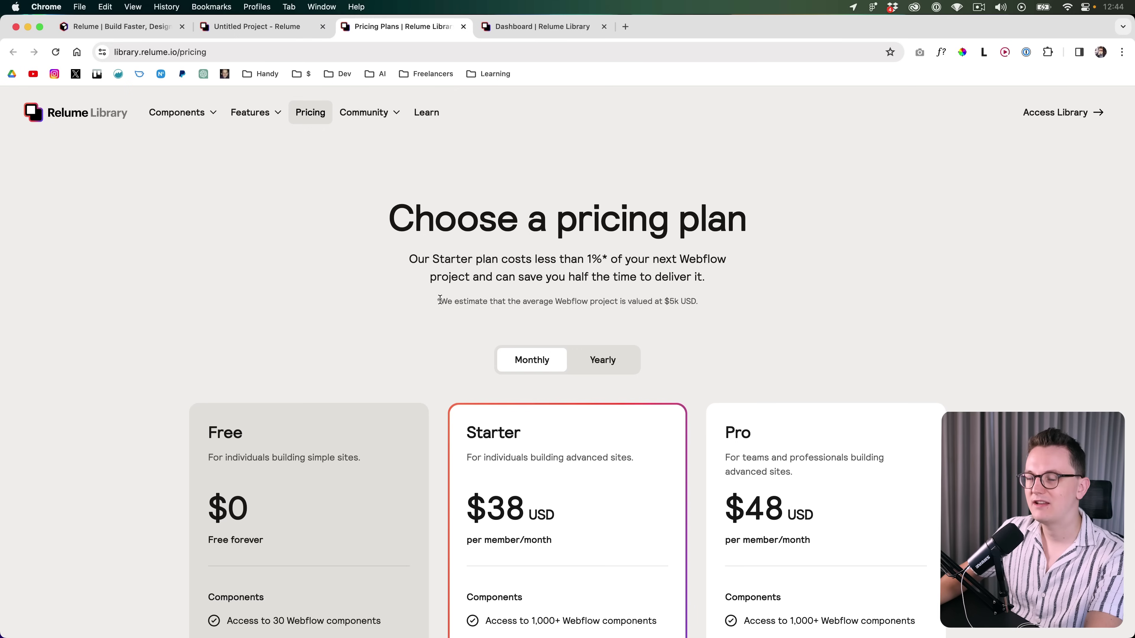
Compare the monthly prices and included features of the Free, Starter and Pro plans on the pricing page
scroll(432, 323, down, 2)
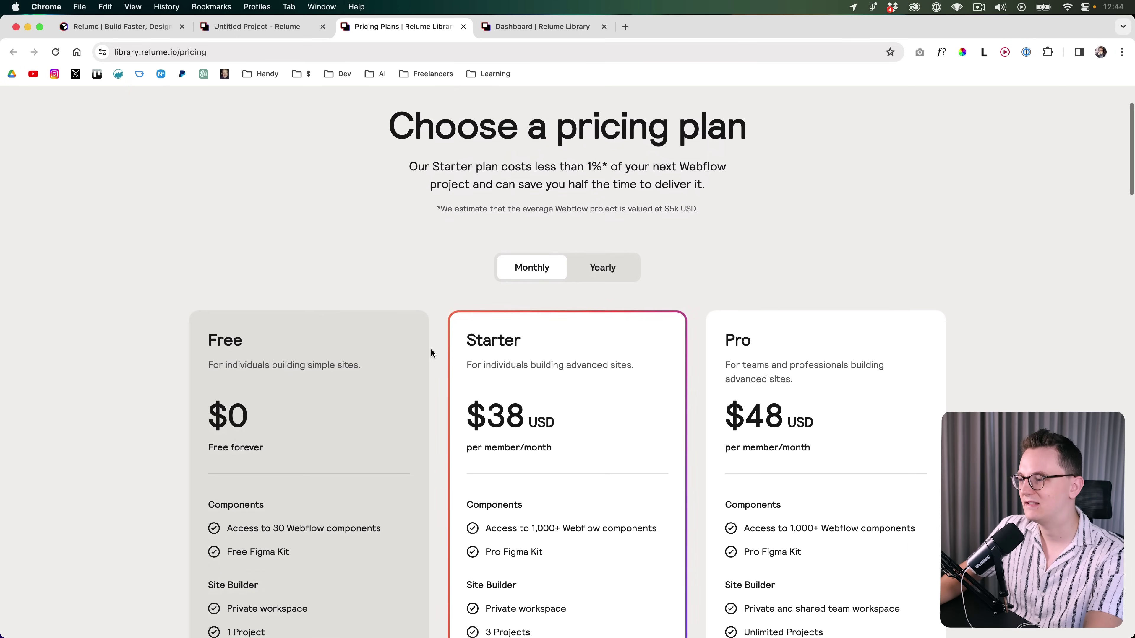
scroll(431, 354, down, 3)
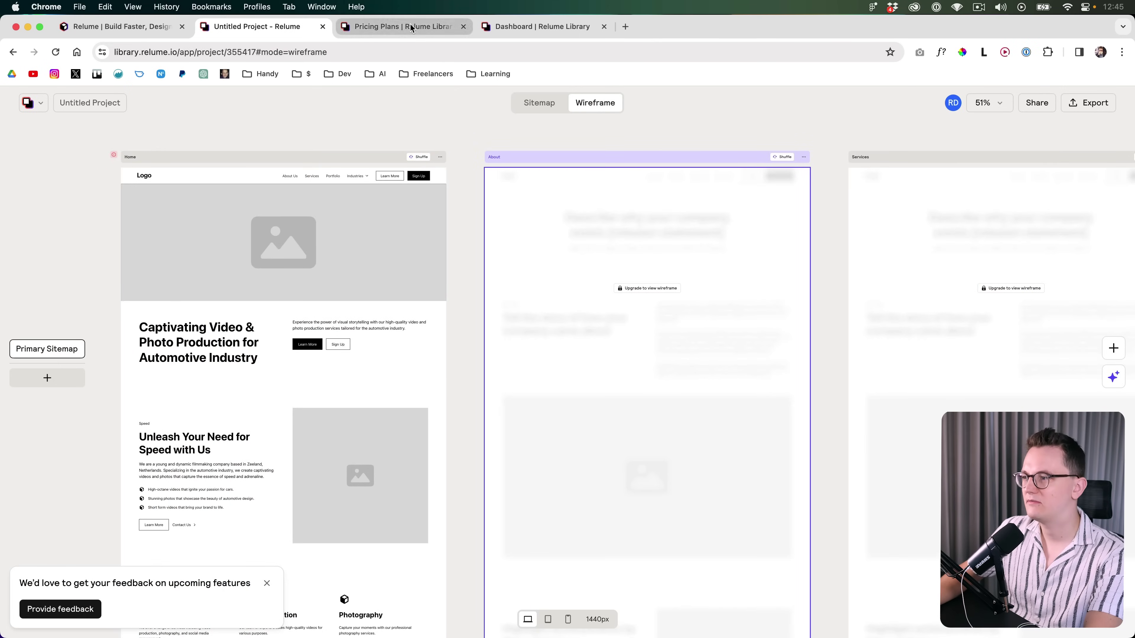
click(398, 27)
scroll(435, 362, down, 1)
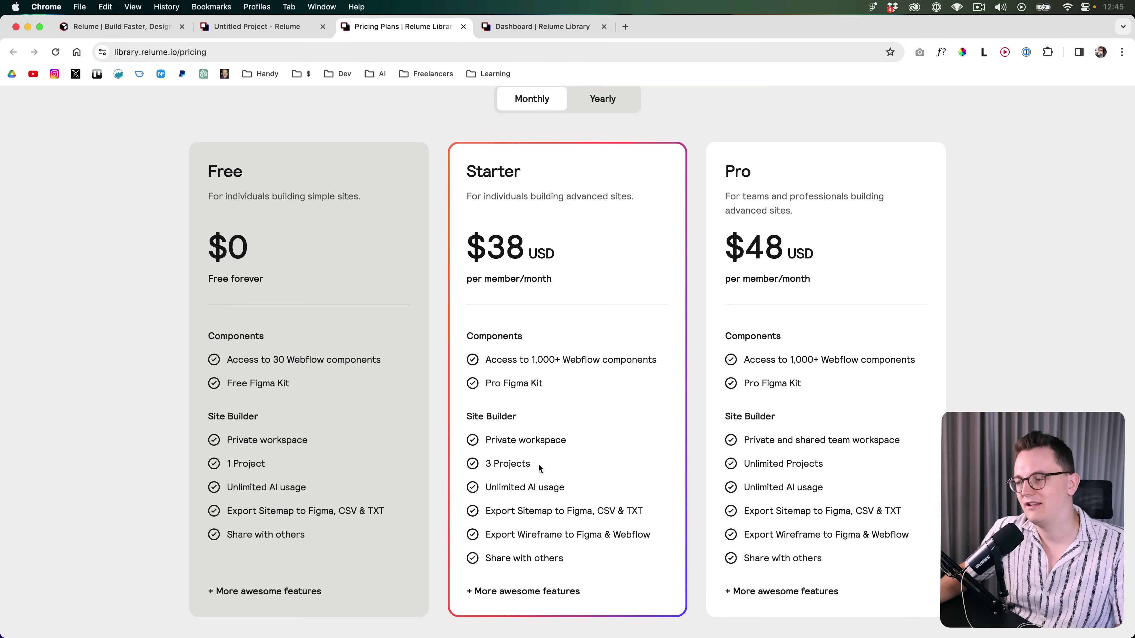
click(519, 464)
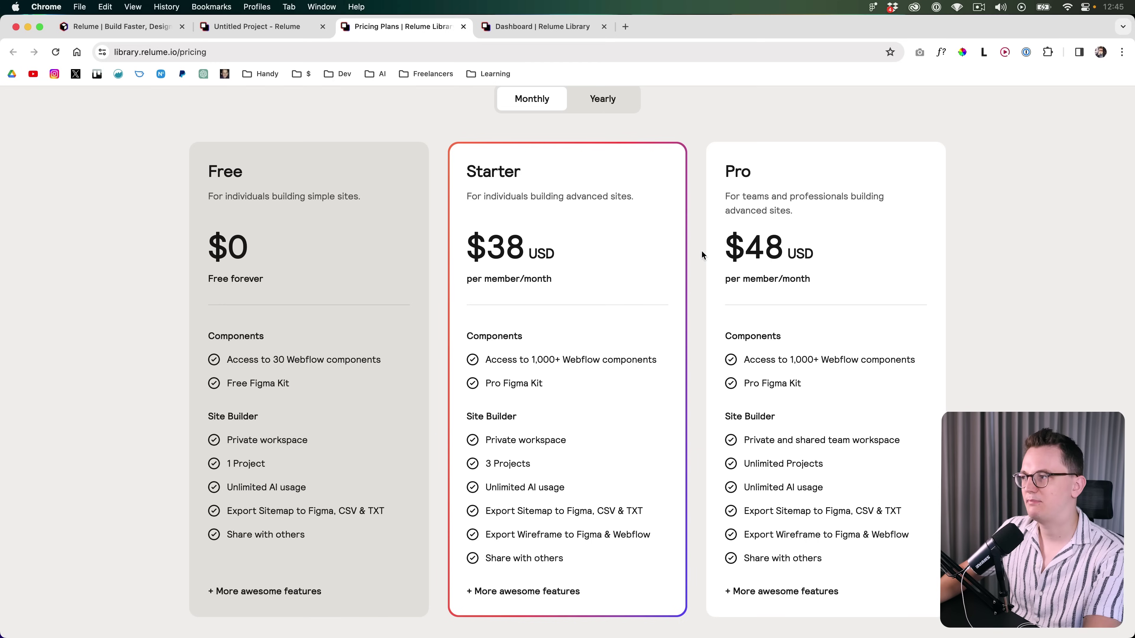
drag(735, 255, 786, 255)
click(789, 277)
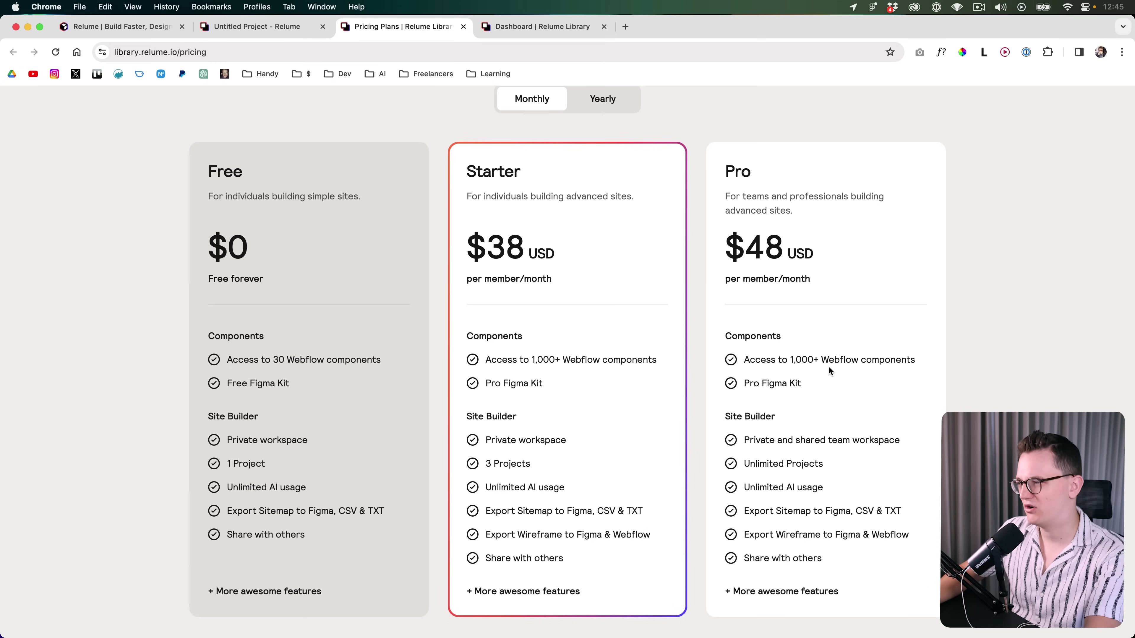
Examine the detailed feature comparison table and recheck the Pro plan's monthly price and Site Builder features
scroll(692, 480, down, 10)
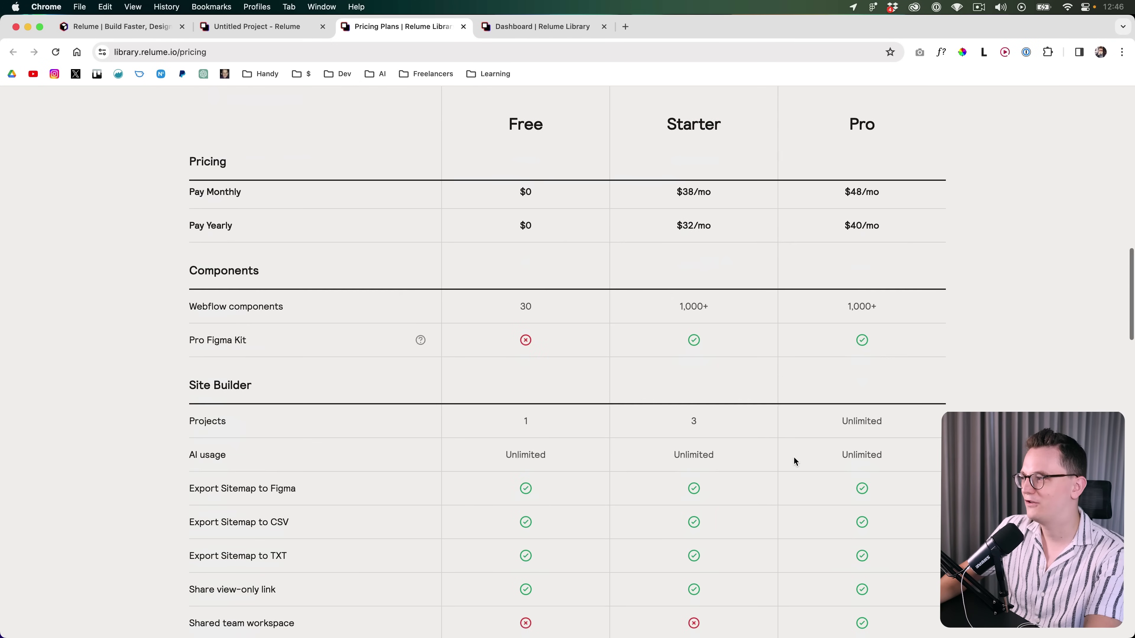
scroll(793, 456, up, 10)
scroll(793, 456, down, 3)
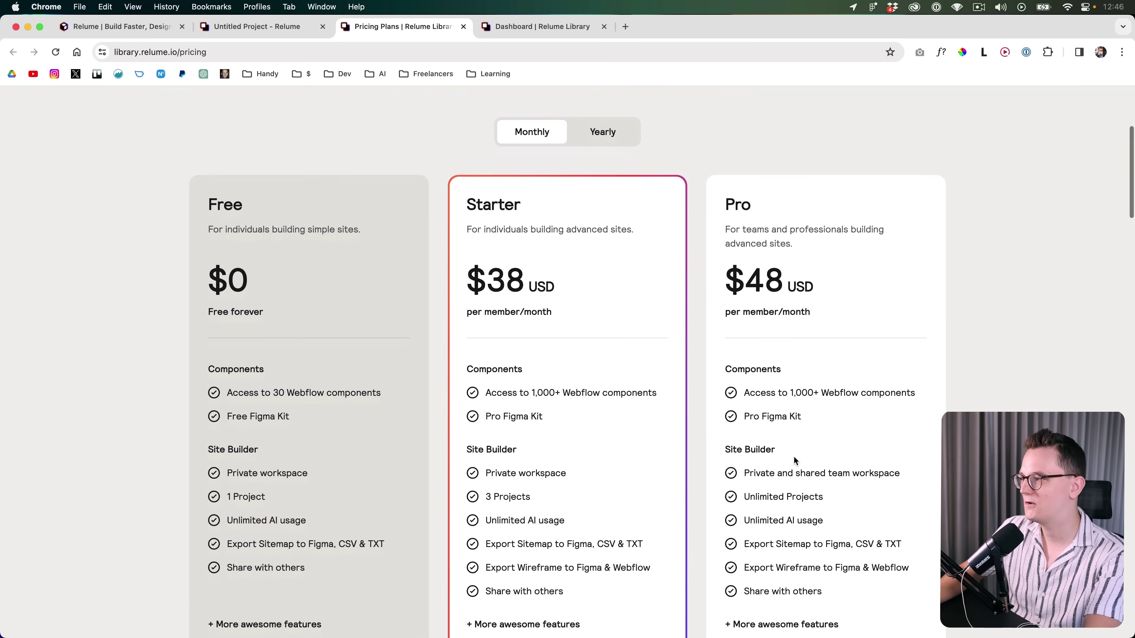
scroll(738, 222, up, 2)
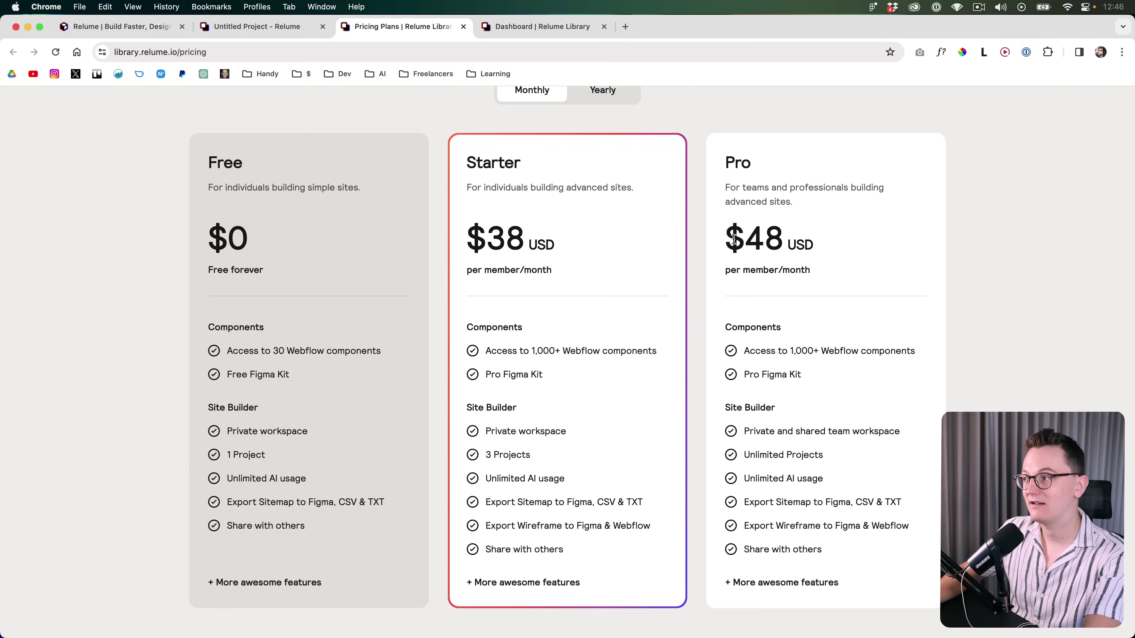
drag(734, 239, 784, 242)
click(775, 275)
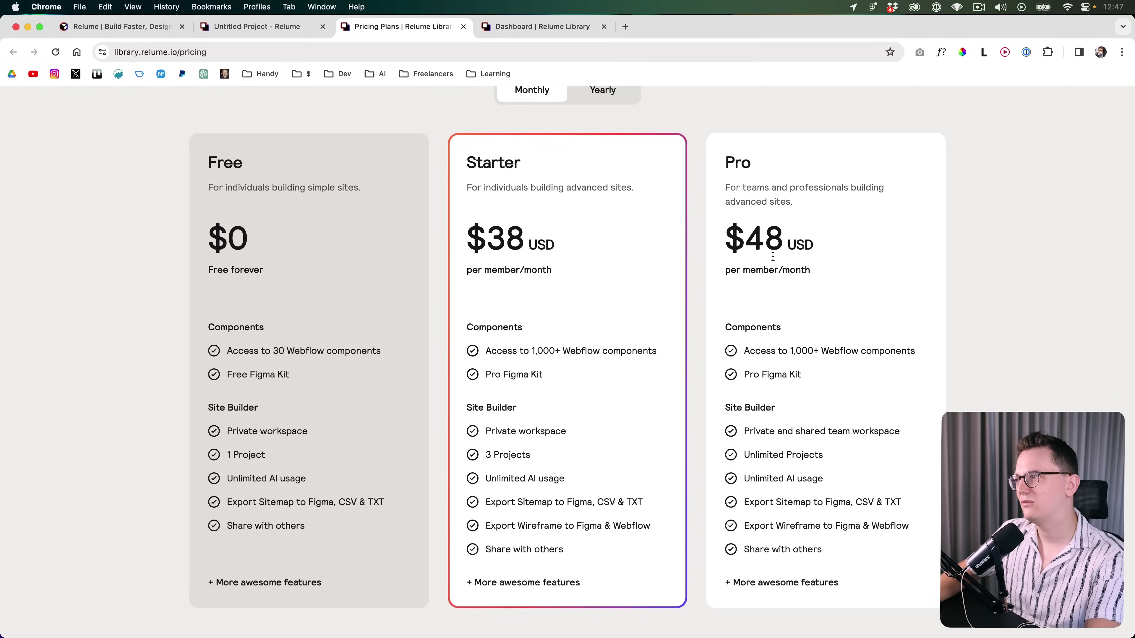
scroll(768, 235, up, 1)
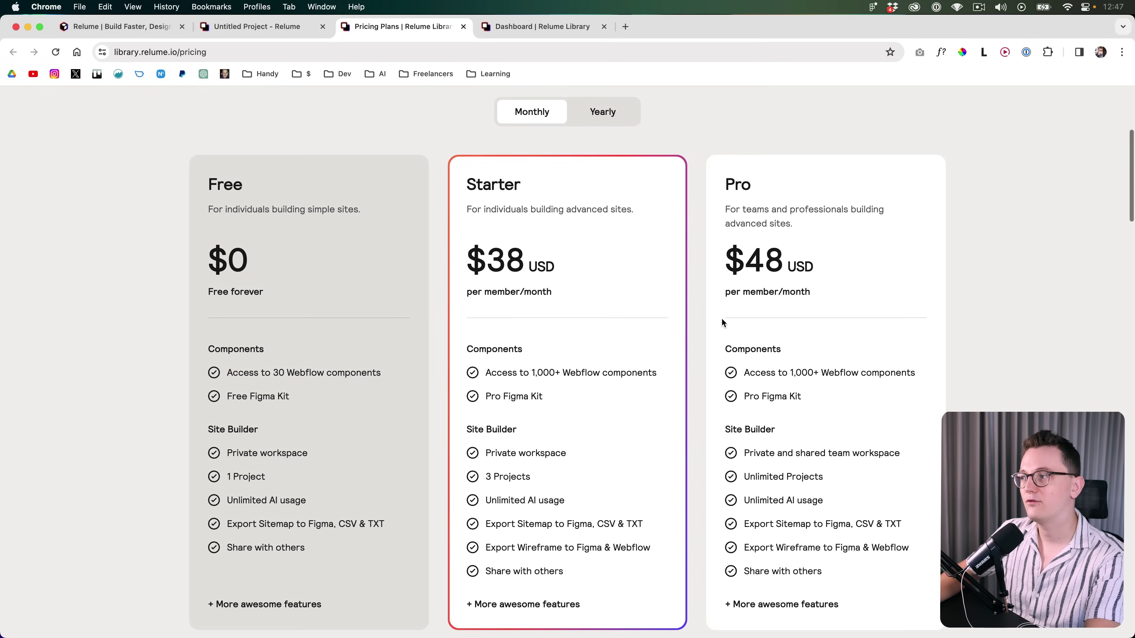
scroll(726, 272, up, 1)
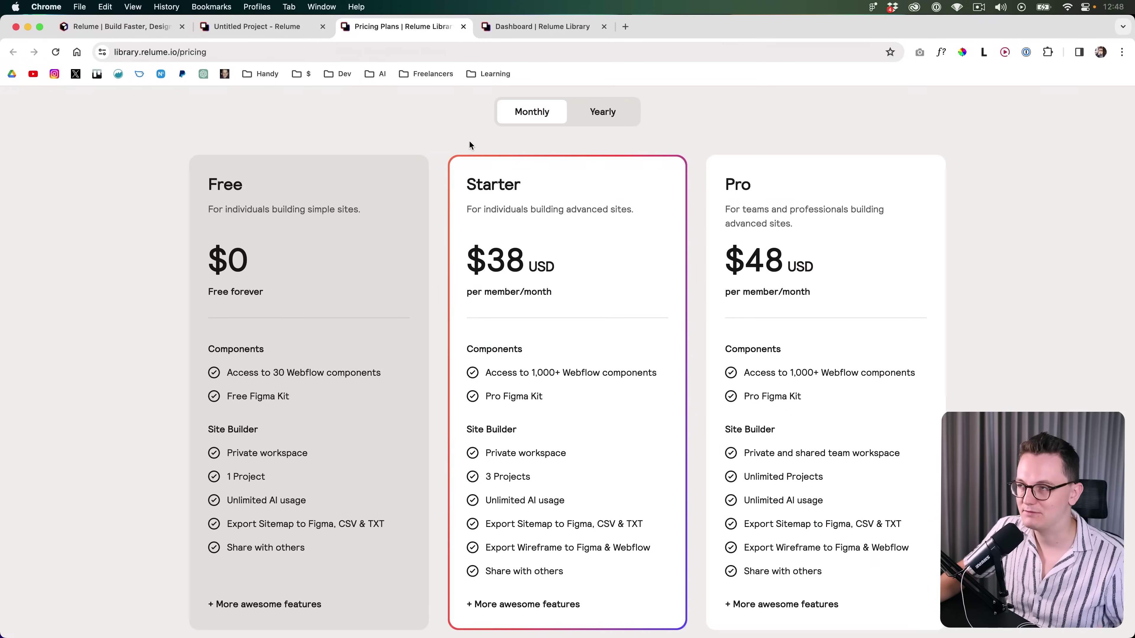
Return to the project, follow the locked wireframe's upgrade prompt, and start the Pro plan's 7-day free trial with yearly billing
click(300, 29)
click(663, 290)
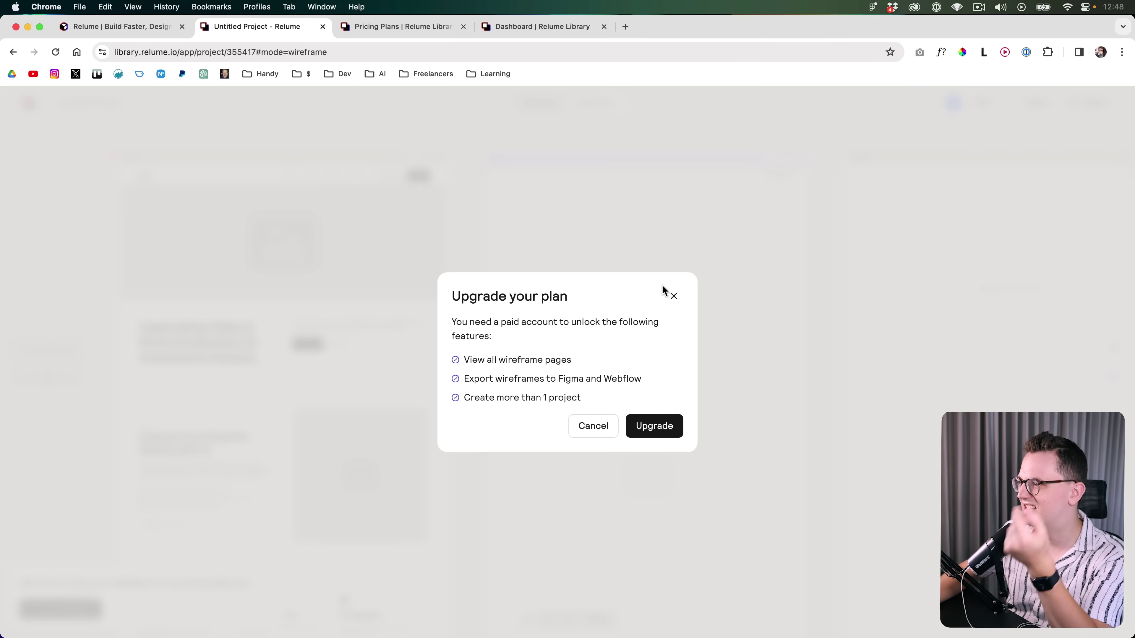
click(654, 426)
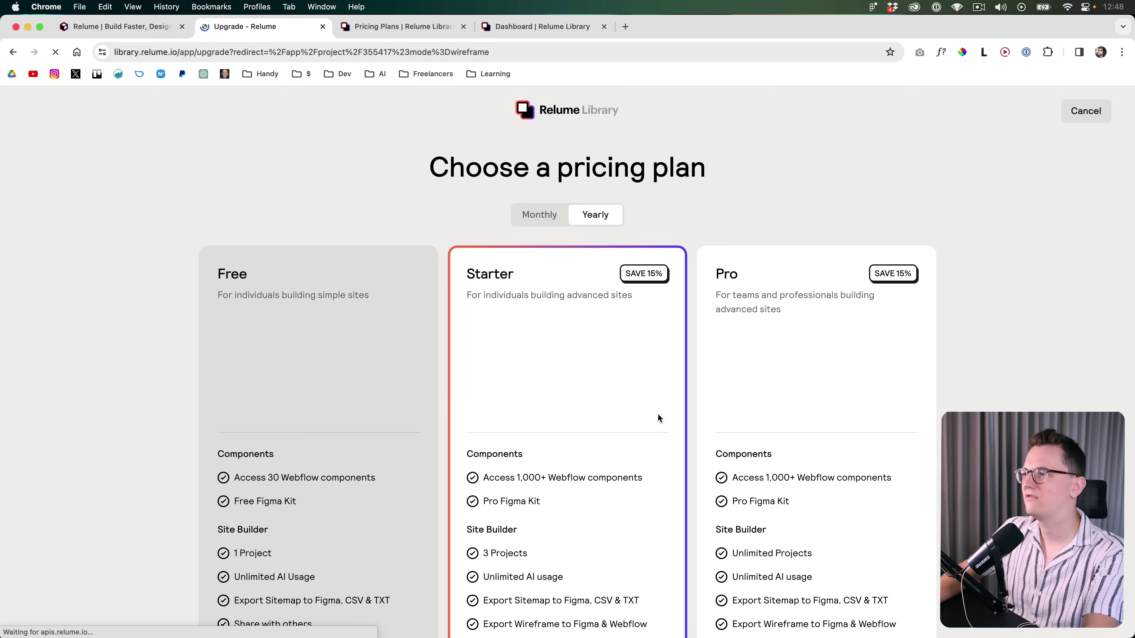
scroll(810, 406, down, 5)
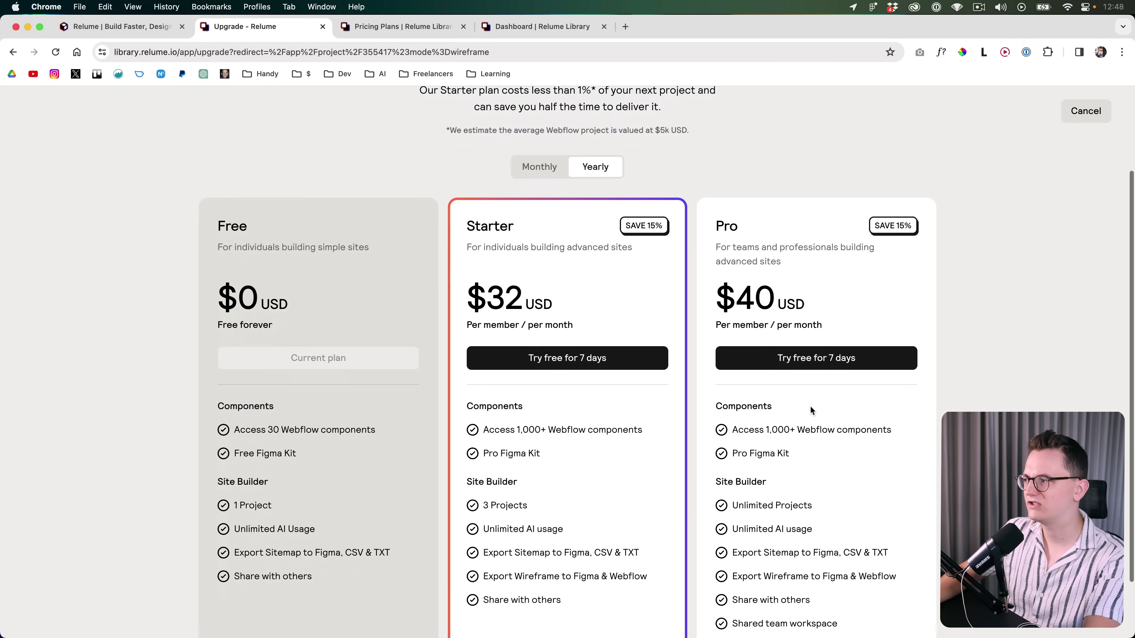
click(813, 363)
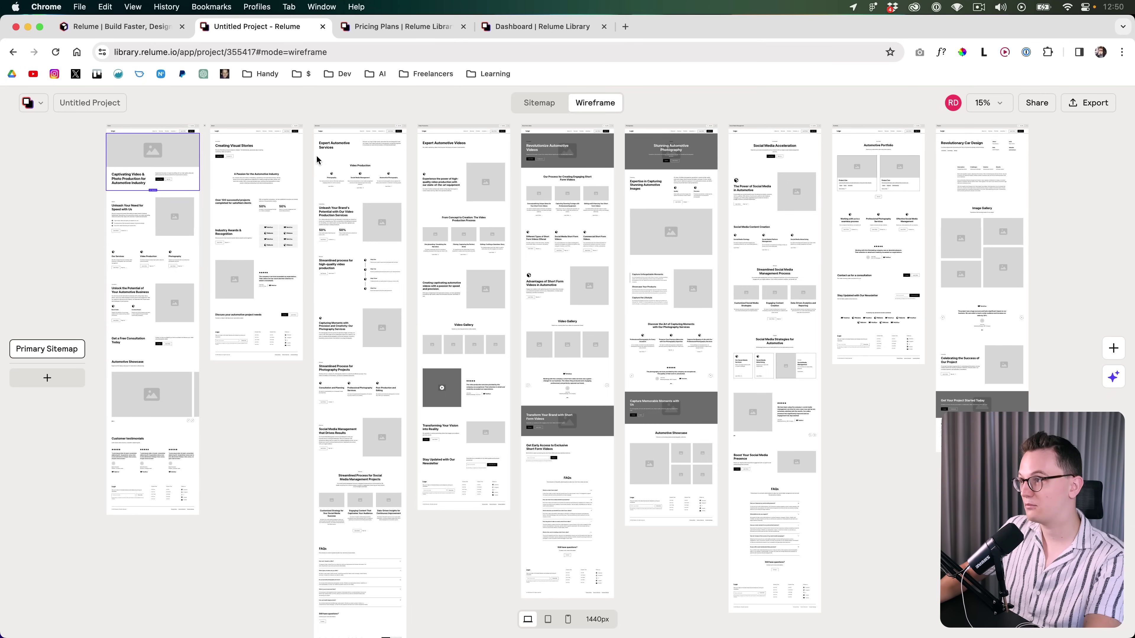
Replace the component of the Industry Awards & Recognition section in the unlocked About wireframe with Logo 6
scroll(203, 123, up, 5)
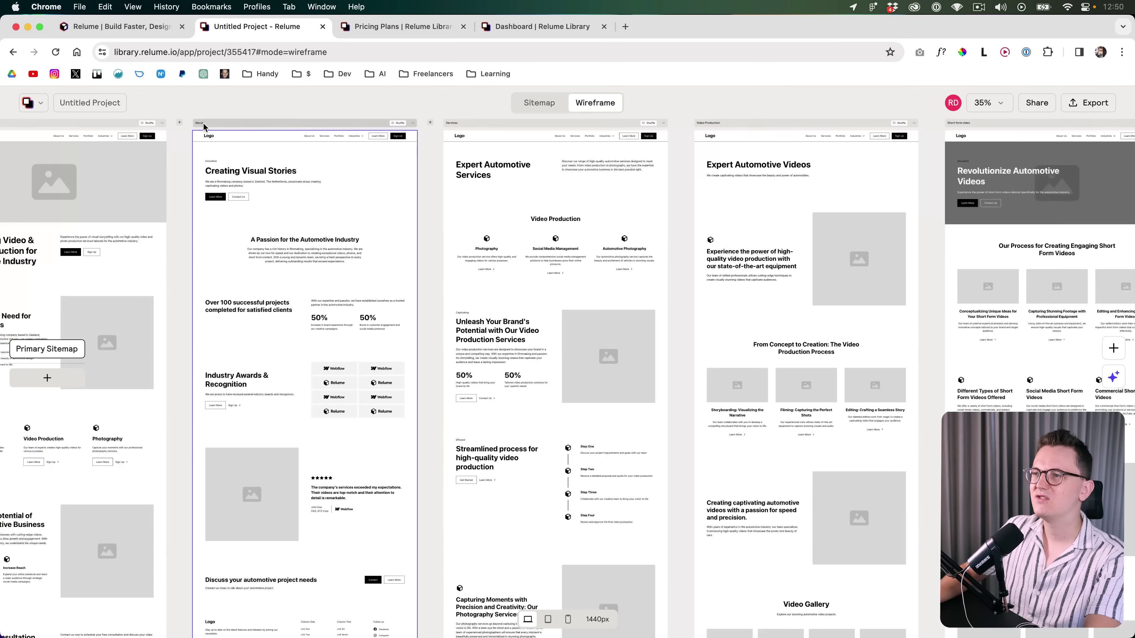
scroll(203, 122, up, 8)
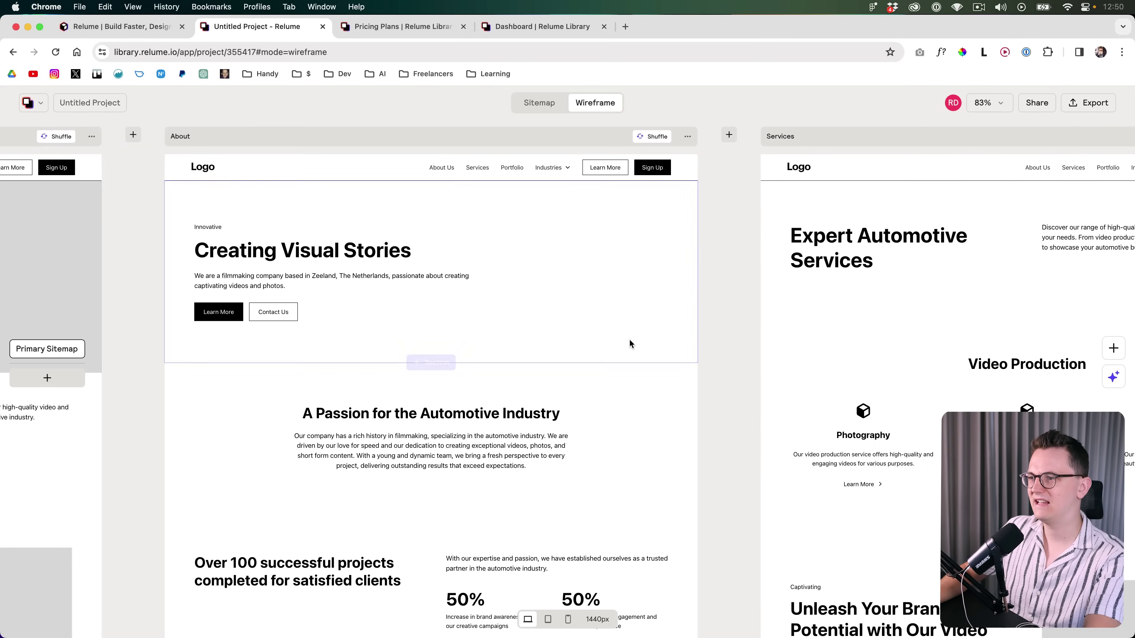
scroll(717, 342, down, 6)
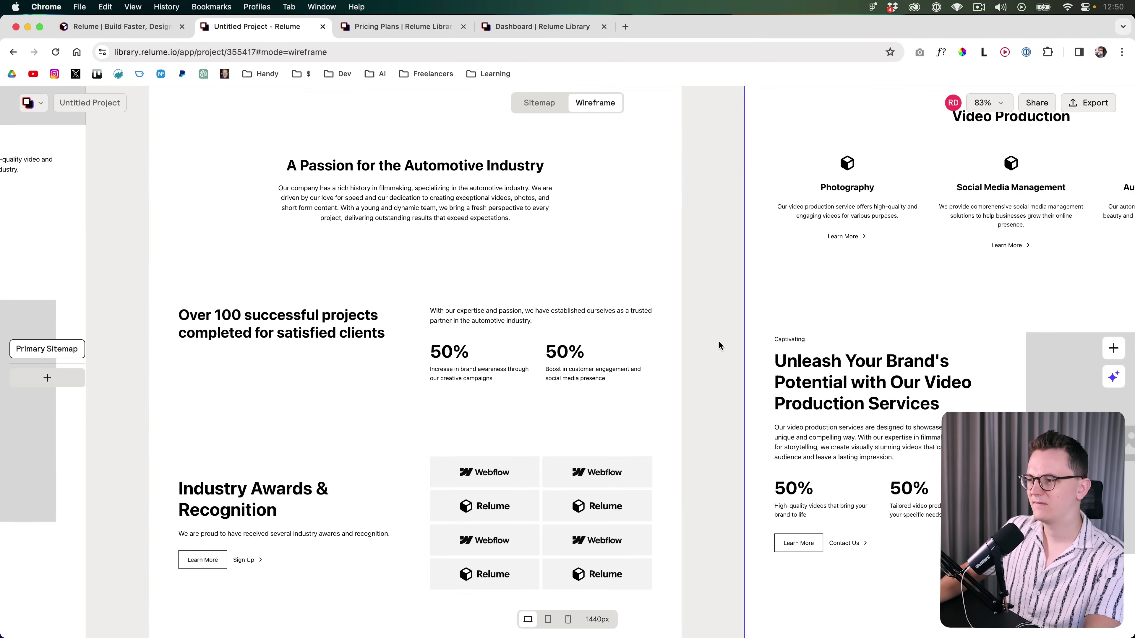
scroll(719, 342, down, 4)
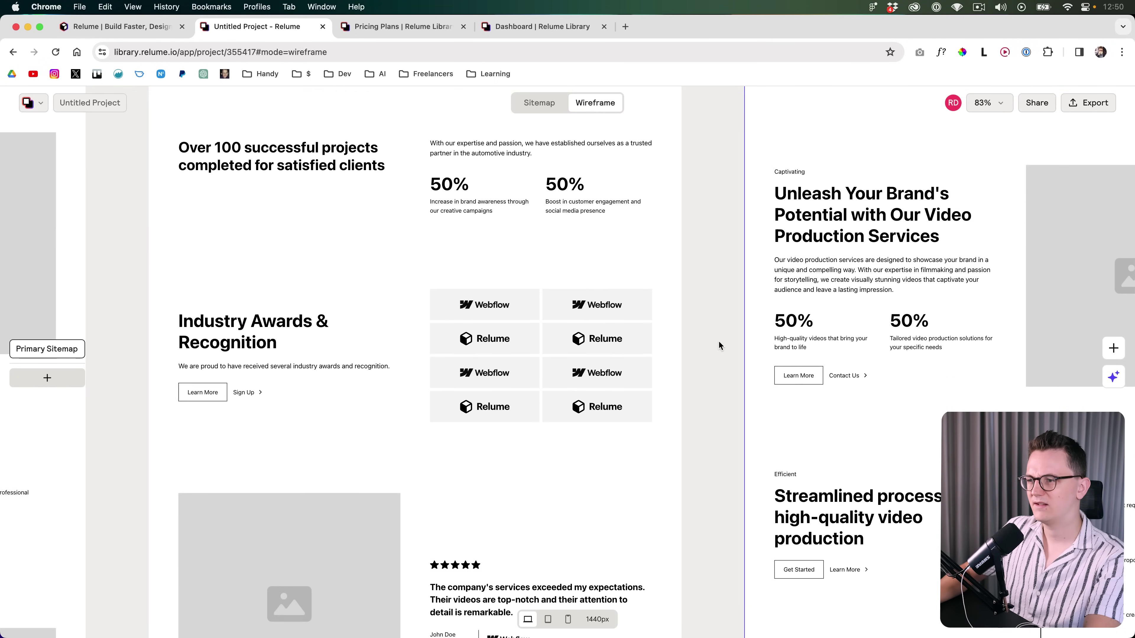
scroll(348, 329, up, 10)
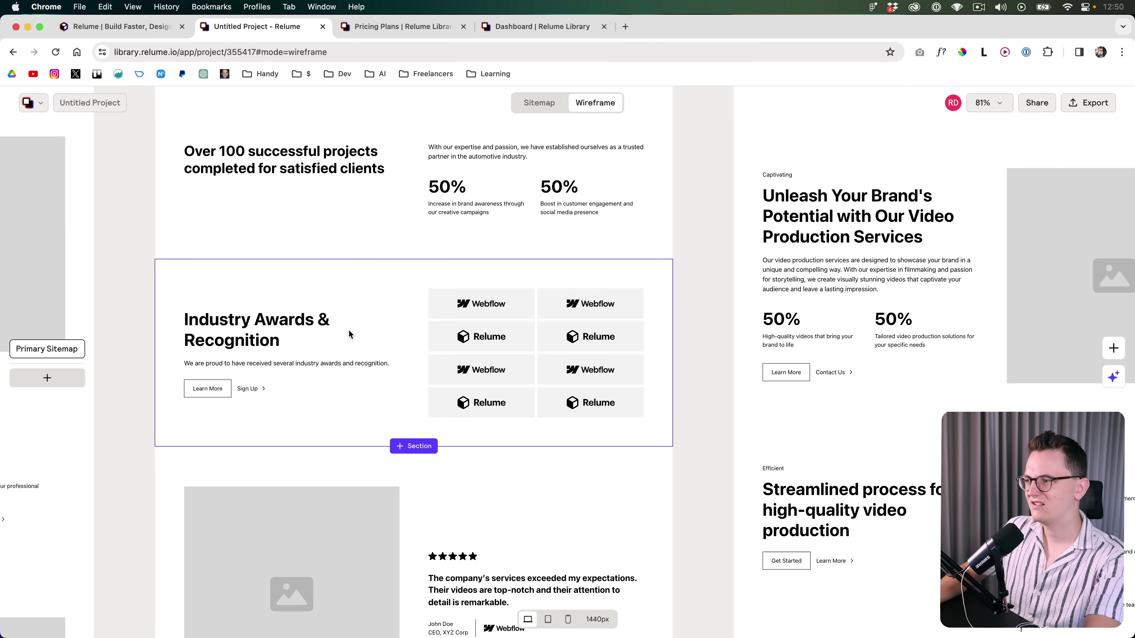
scroll(345, 344, down, 13)
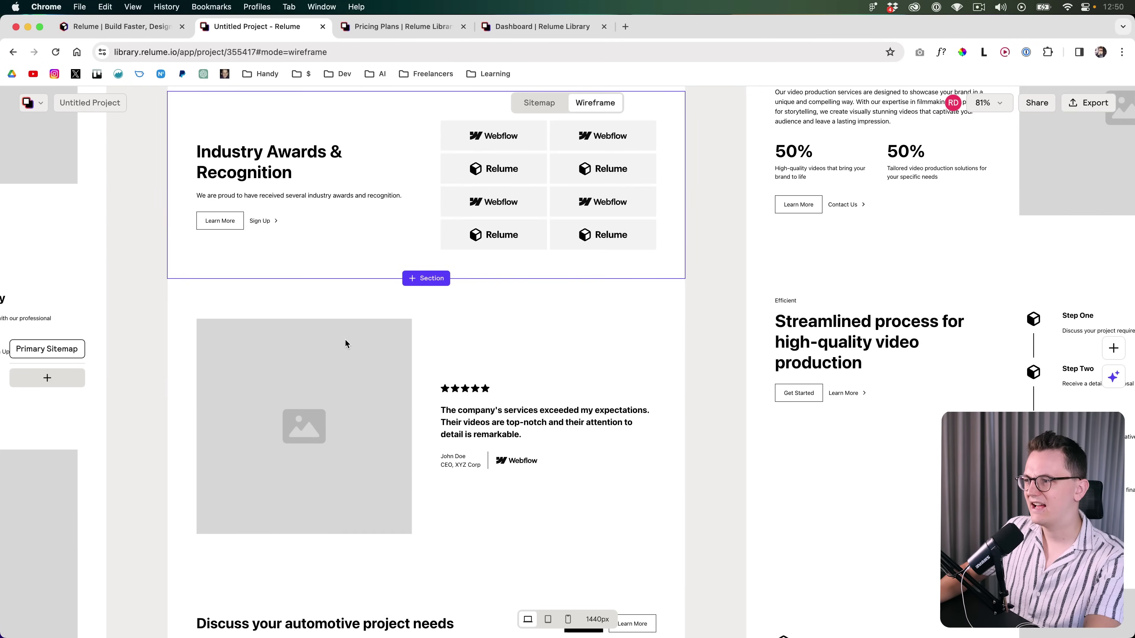
scroll(383, 319, up, 3)
click(392, 328)
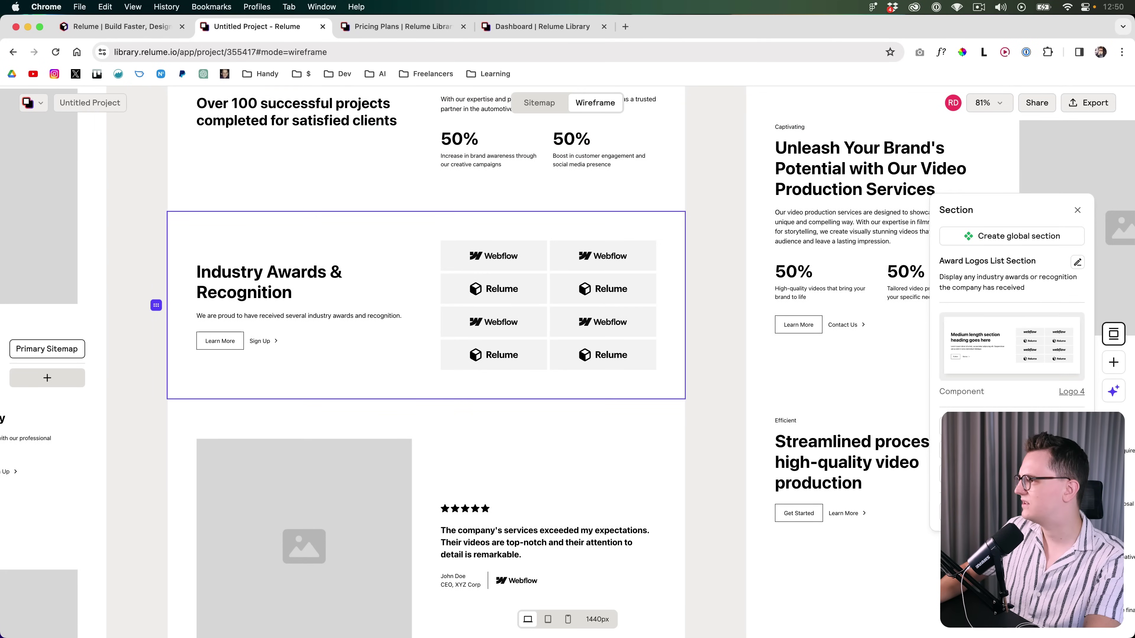
click(998, 347)
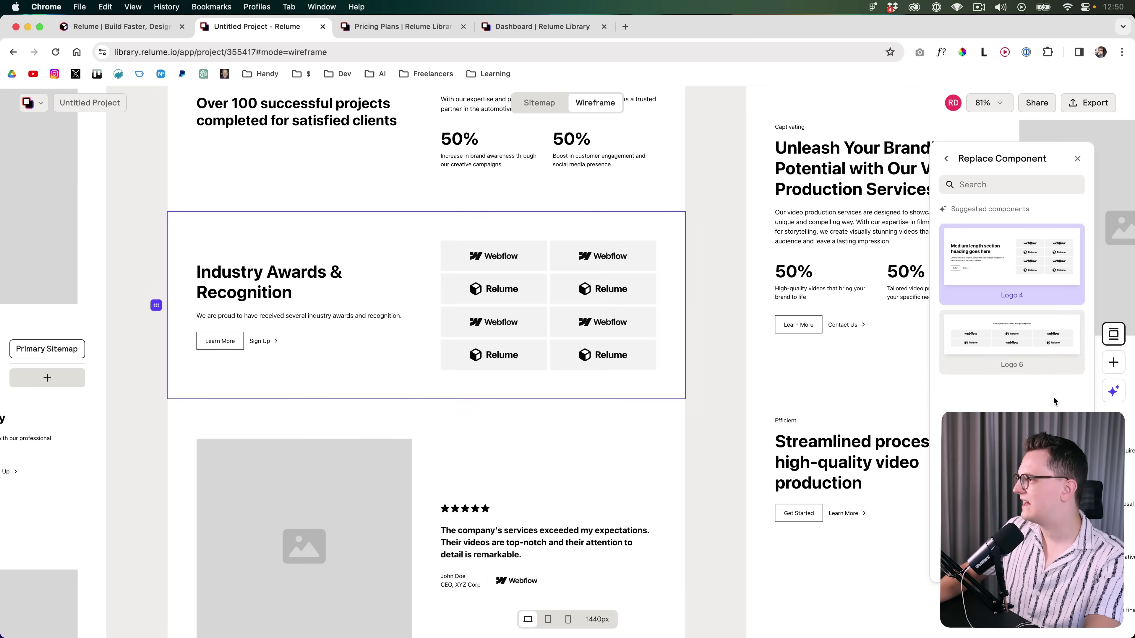
click(1031, 347)
Examine the rest of the About wireframe and the Services wireframe from its header down to the FAQs
scroll(705, 281, down, 10)
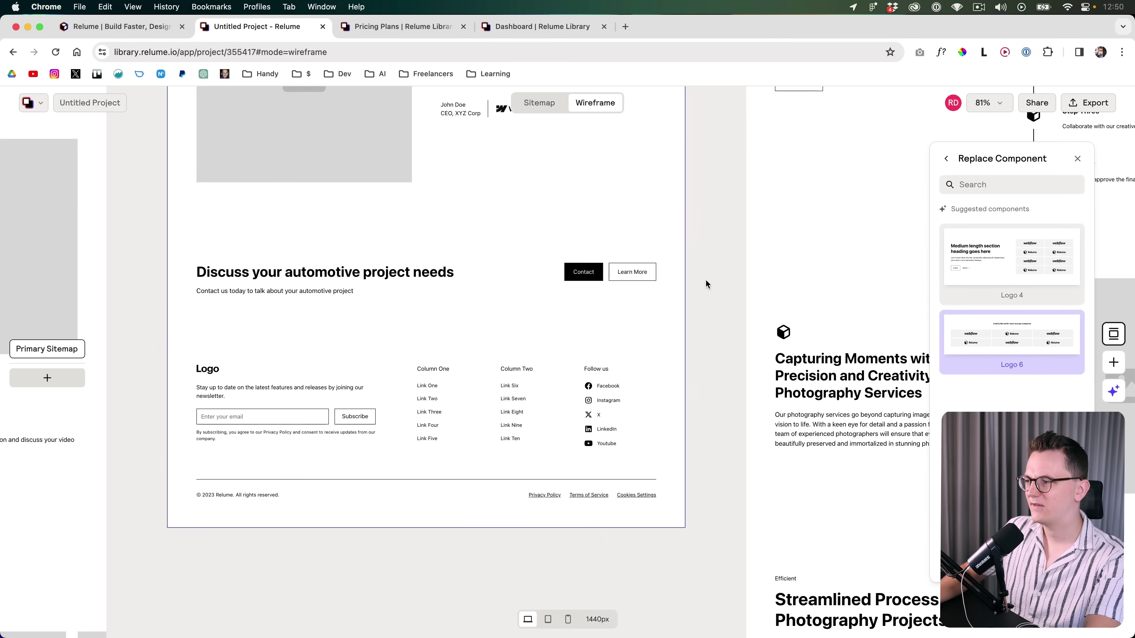
scroll(705, 278, down, 10)
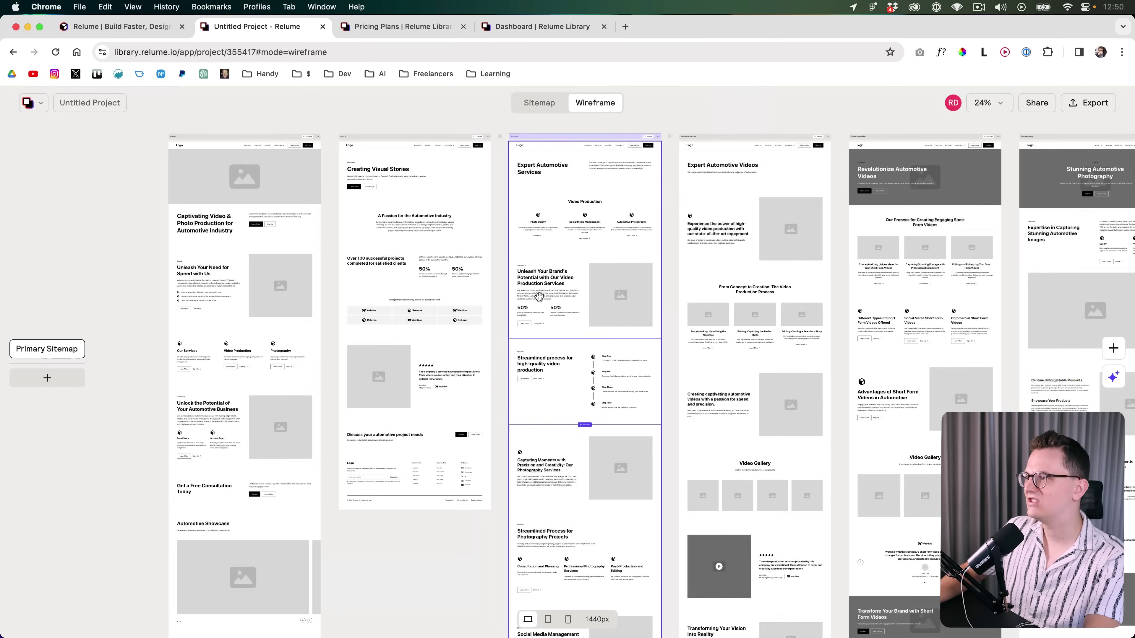
scroll(538, 295, right, 3)
scroll(514, 322, up, 8)
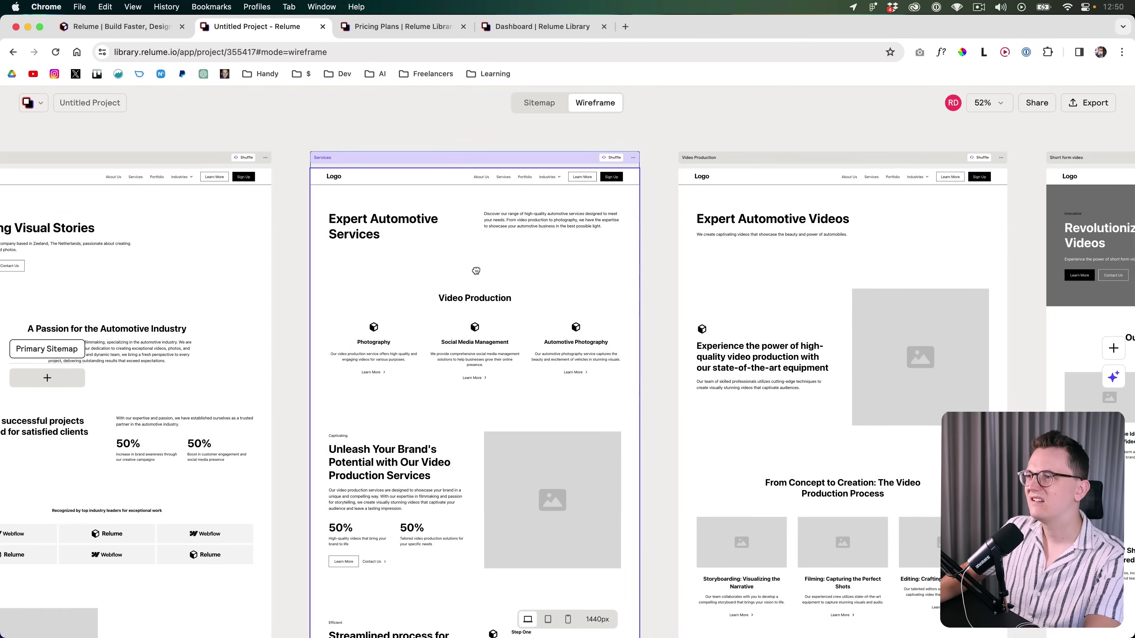
scroll(424, 187, up, 4)
scroll(463, 253, up, 2)
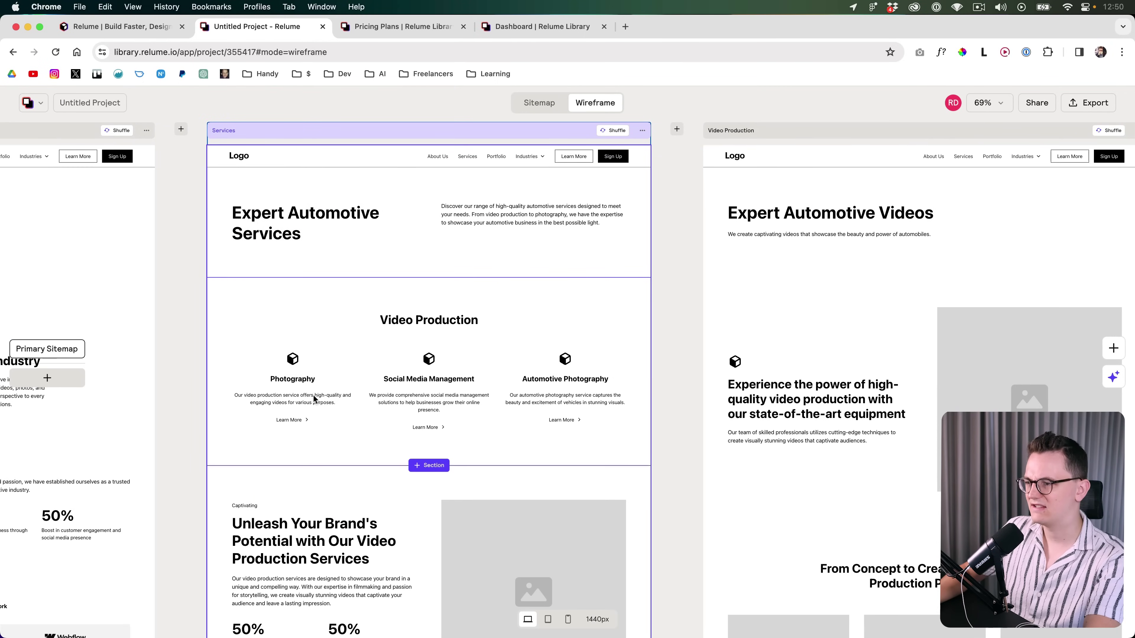
scroll(672, 403, down, 10)
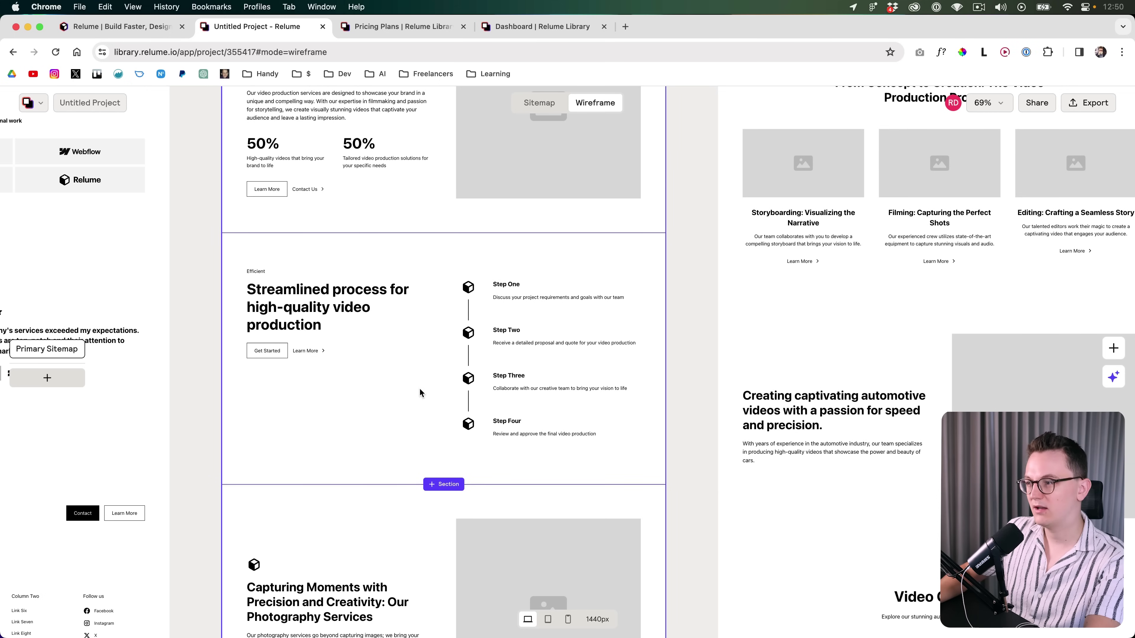
scroll(433, 396, left, 2)
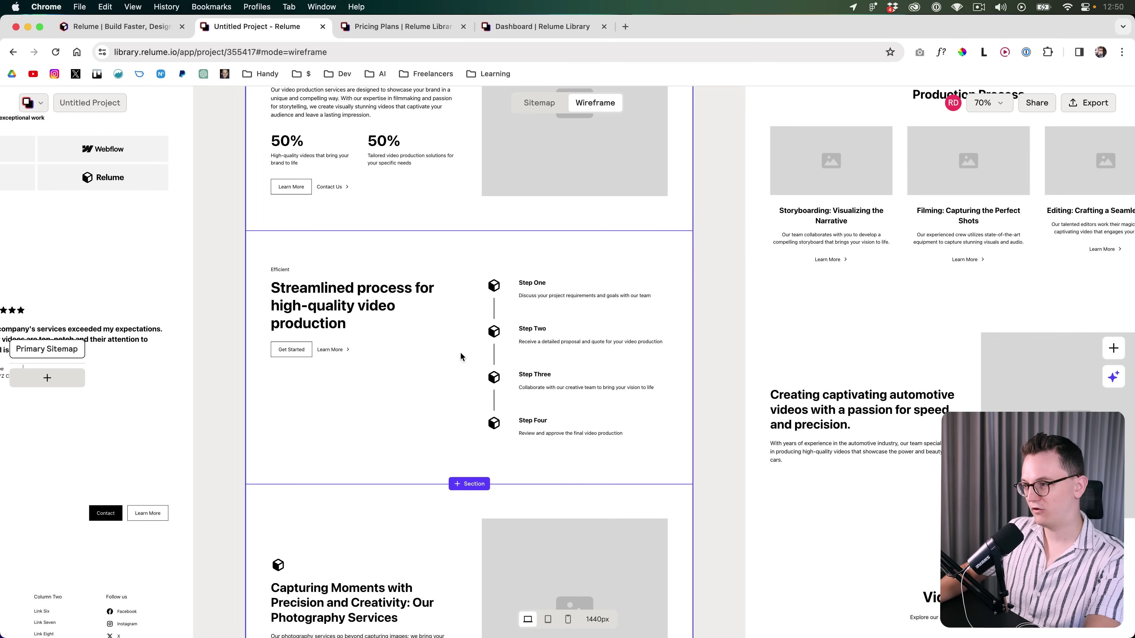
scroll(460, 351, up, 1)
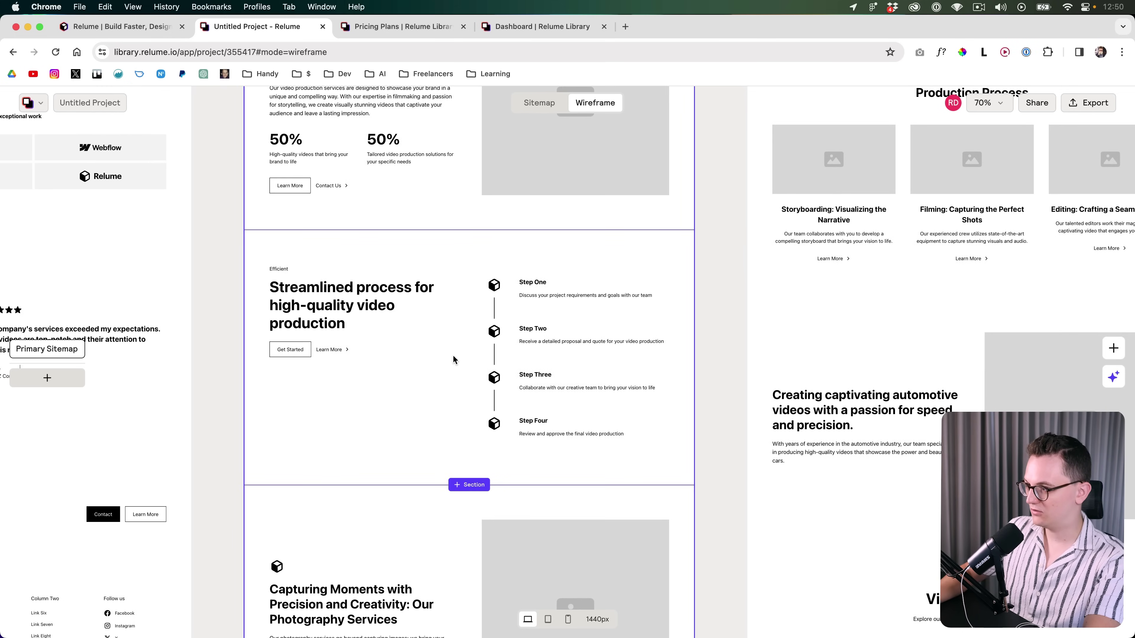
click(451, 355)
scroll(702, 383, down, 20)
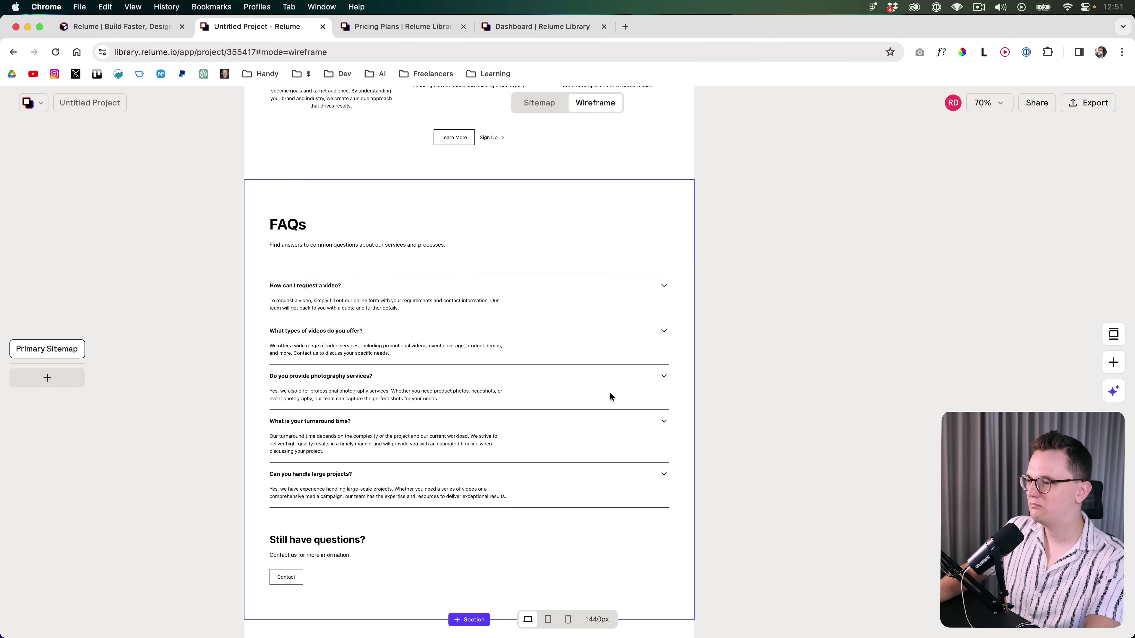
Examine the upper sections of the Video Production wireframe and the pages next to it
scroll(474, 385, down, 10)
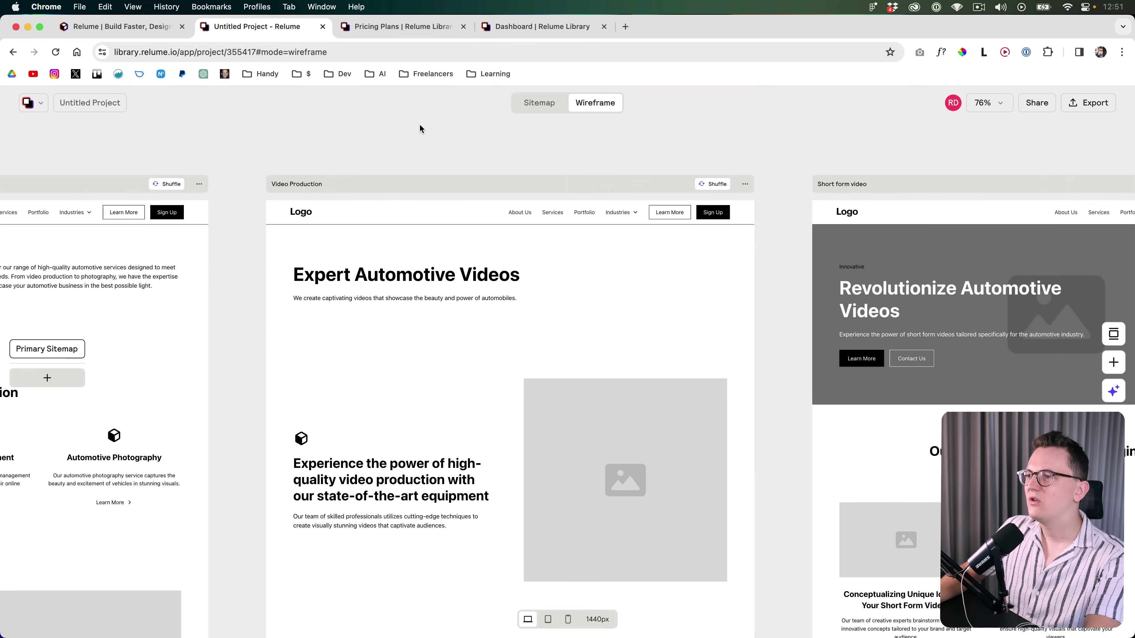
scroll(393, 147, right, 3)
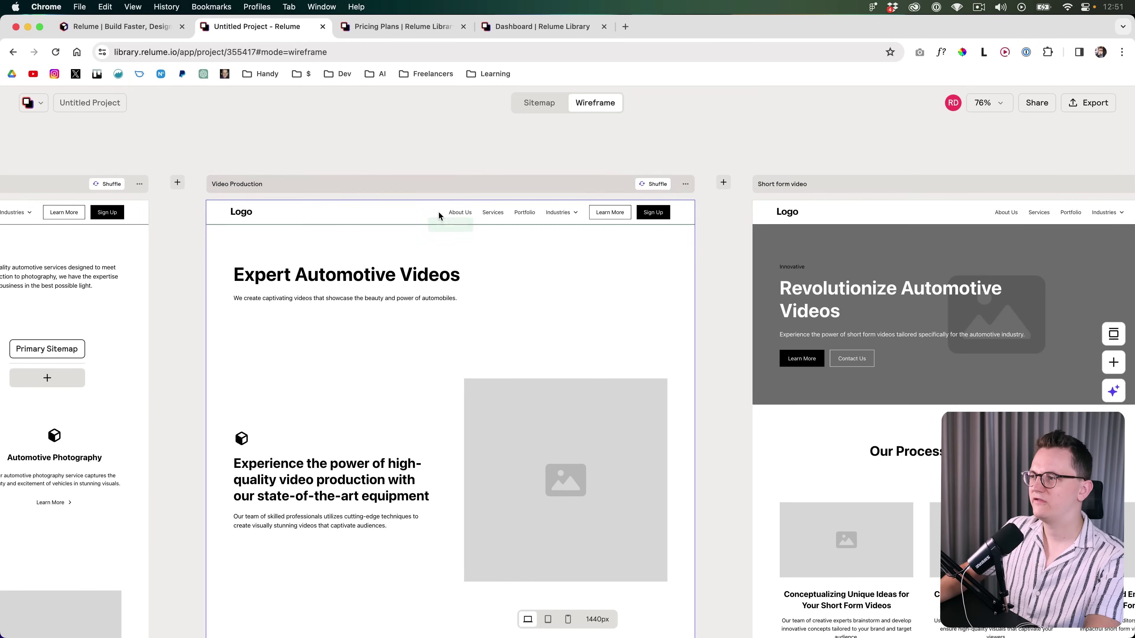
scroll(443, 241, down, 2)
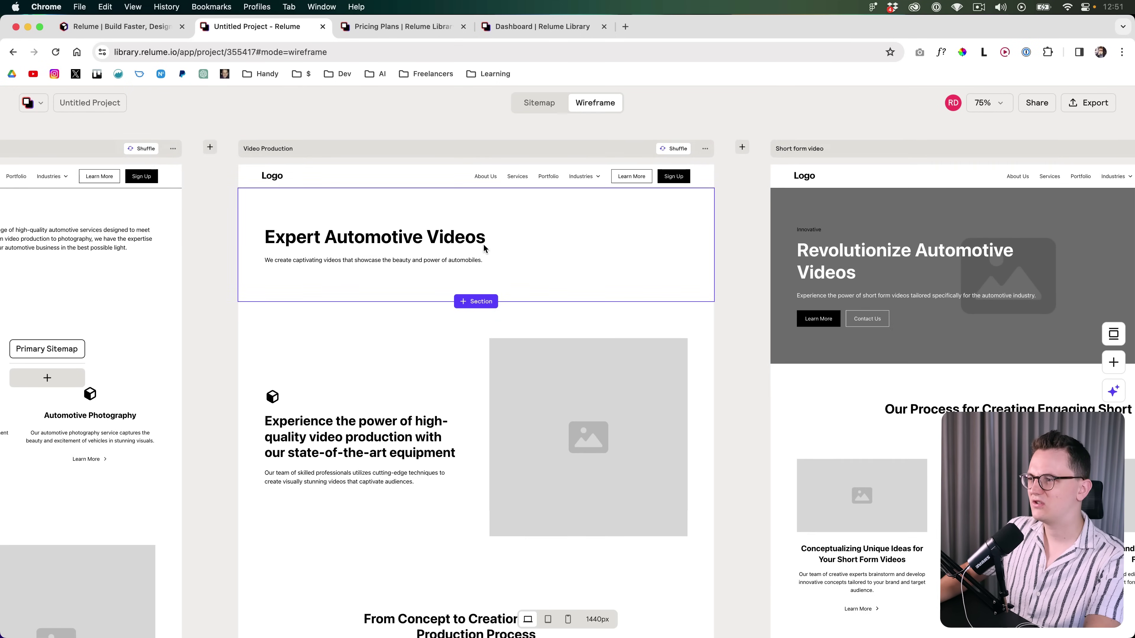
scroll(483, 248, left, 10)
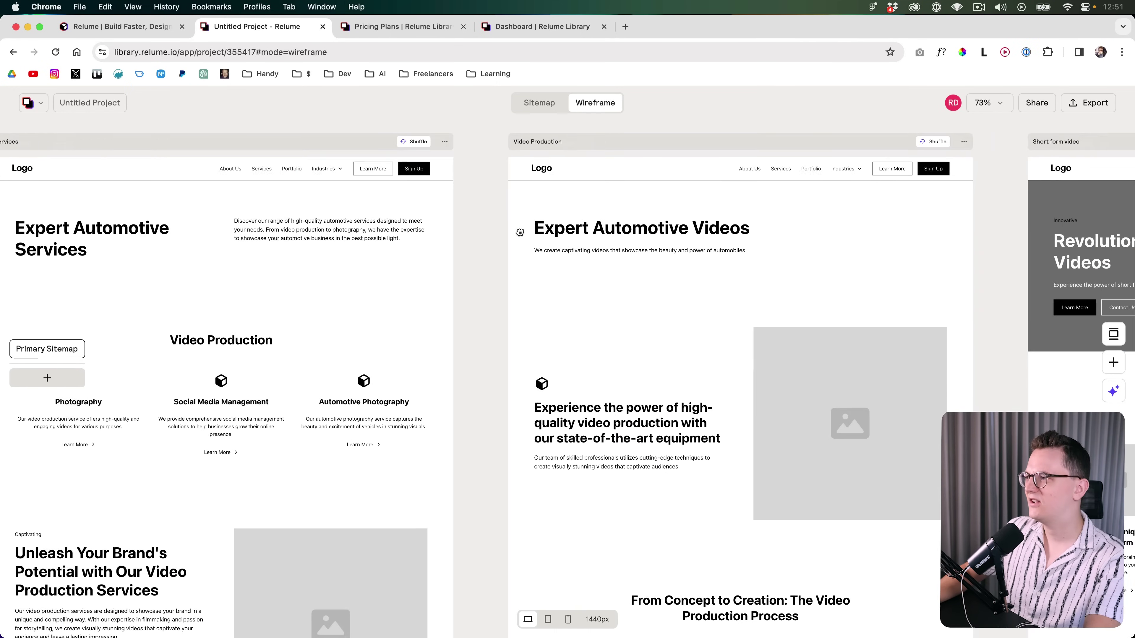
Compare the header sections of the Video Production, Short form video and Photography wireframes
scroll(523, 231, down, 3)
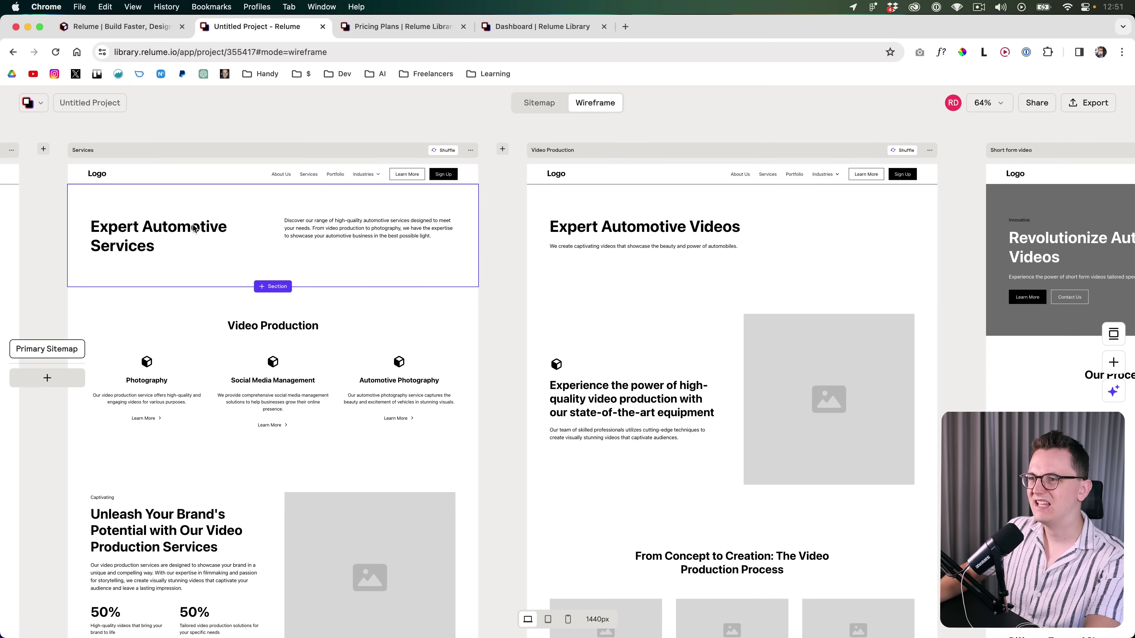
click(617, 246)
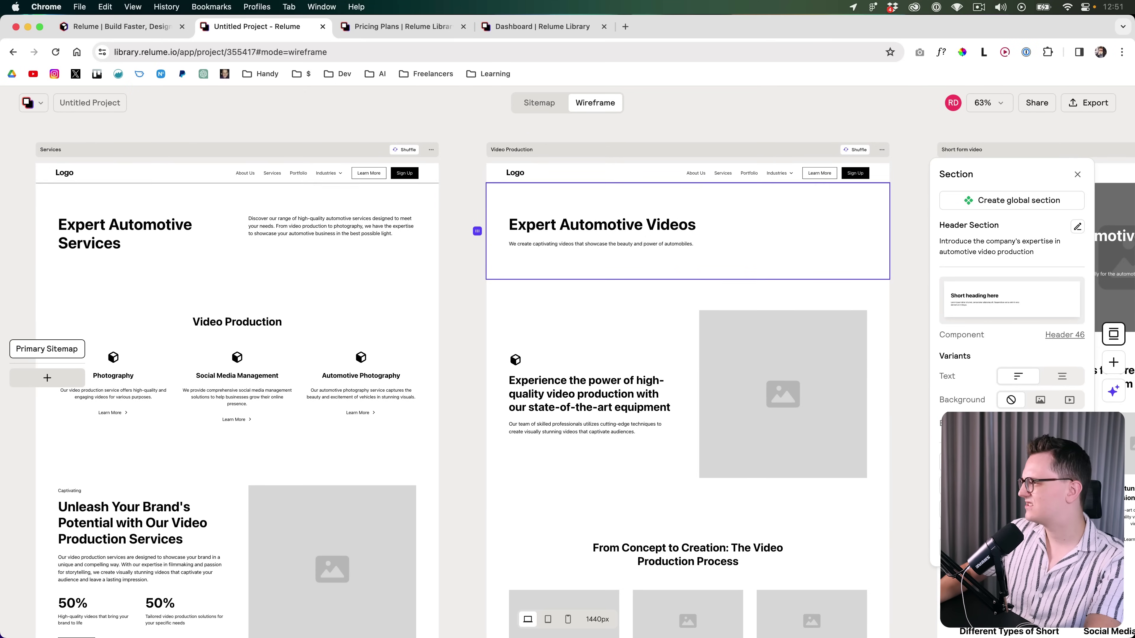
key(Escape)
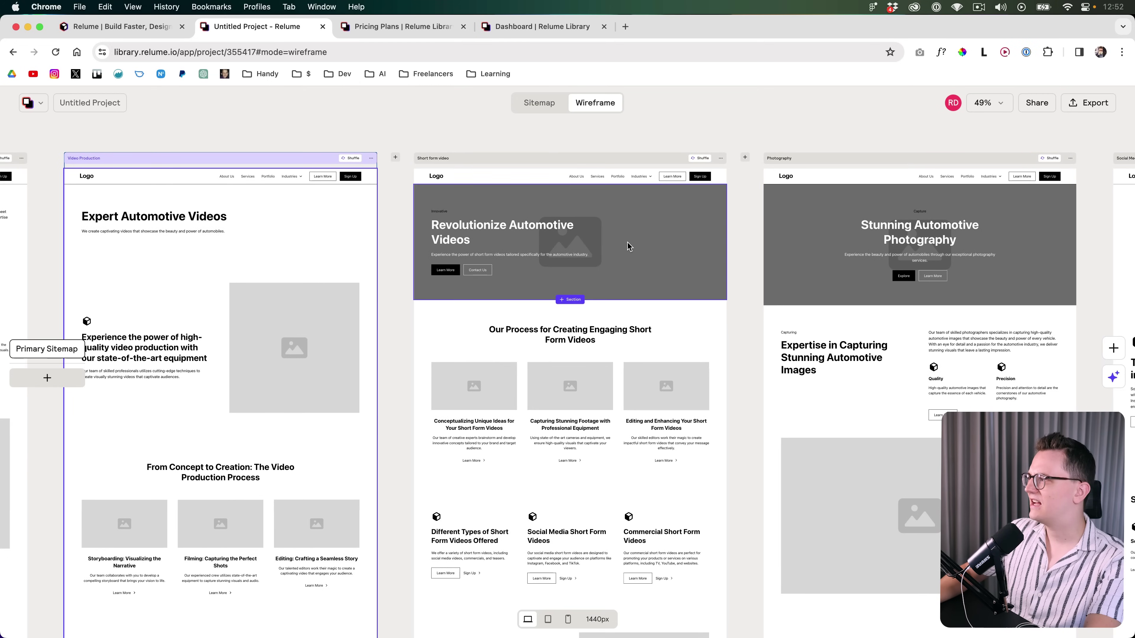
click(836, 249)
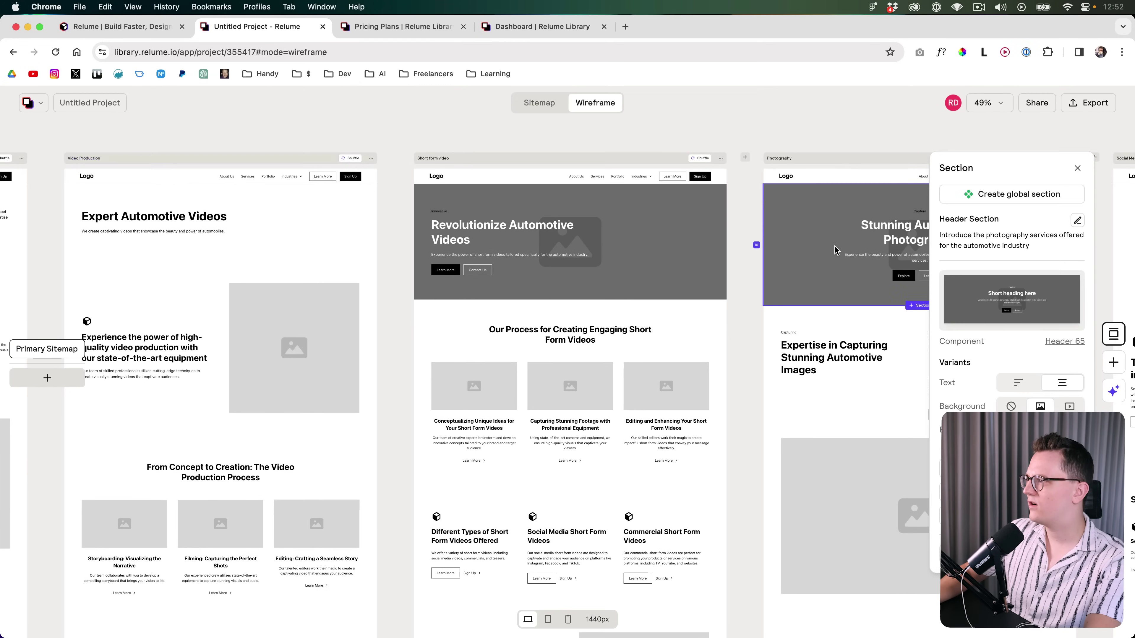
click(292, 248)
key(Escape)
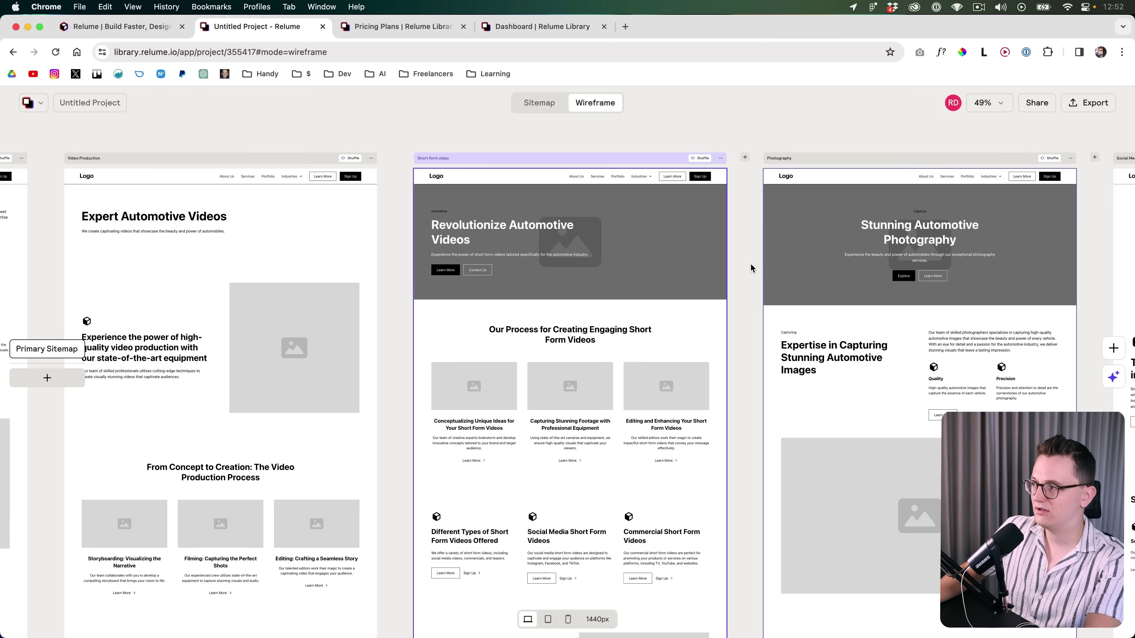
Replace the Video Production wireframe's header with a copy of the Short form video header, deleting the original Expert Automotive Videos section
scroll(739, 259, down, 3)
right_click(628, 258)
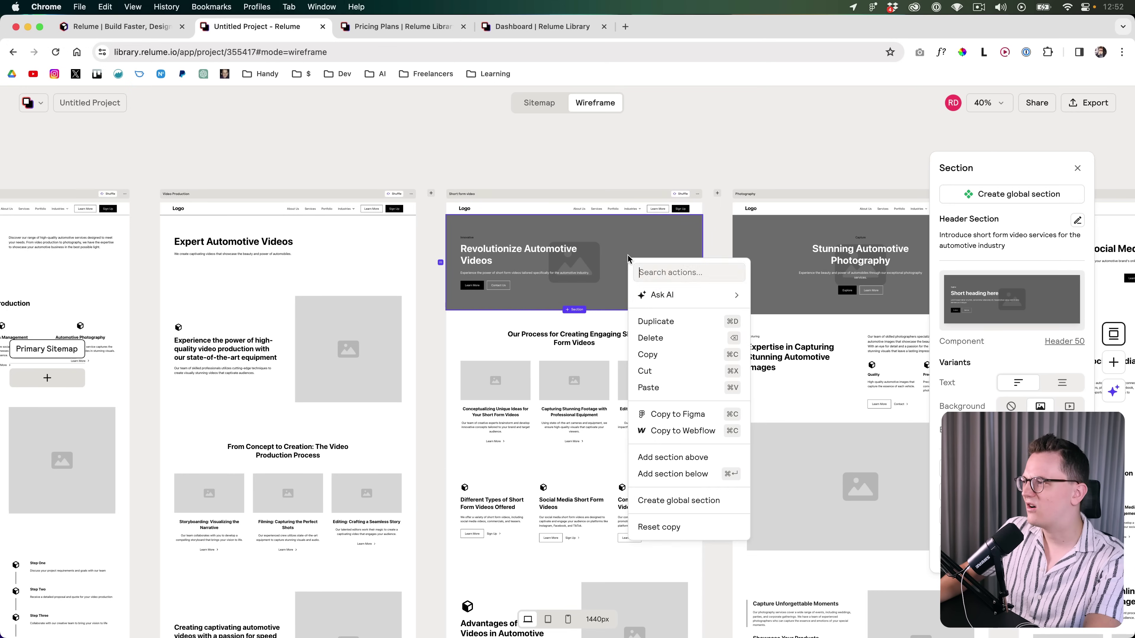
click(670, 355)
click(326, 250)
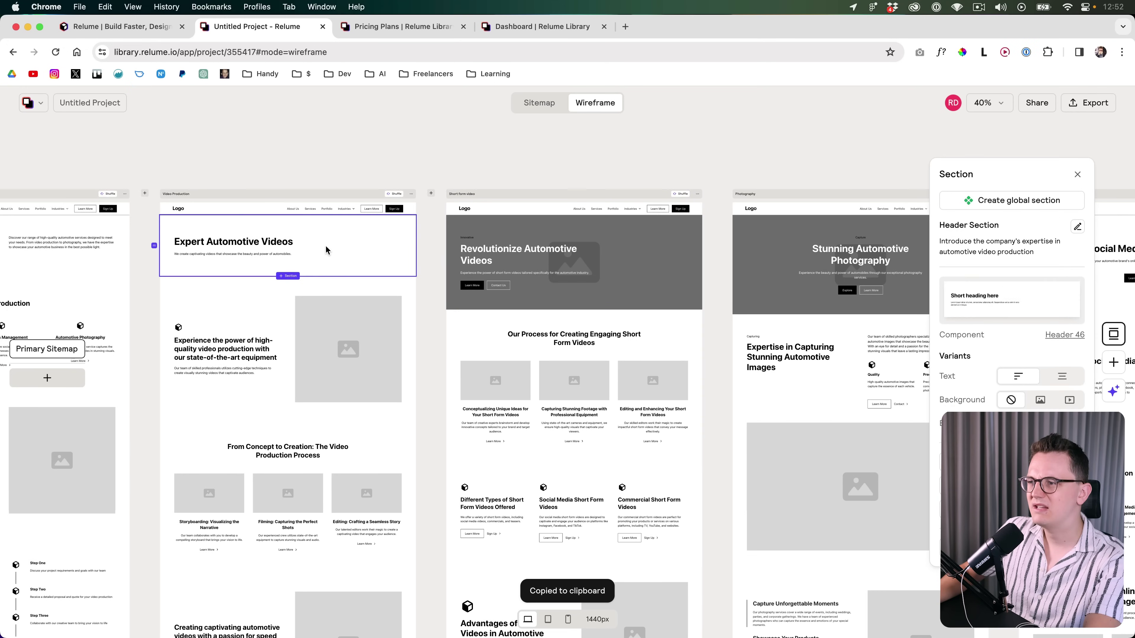
key(super+v)
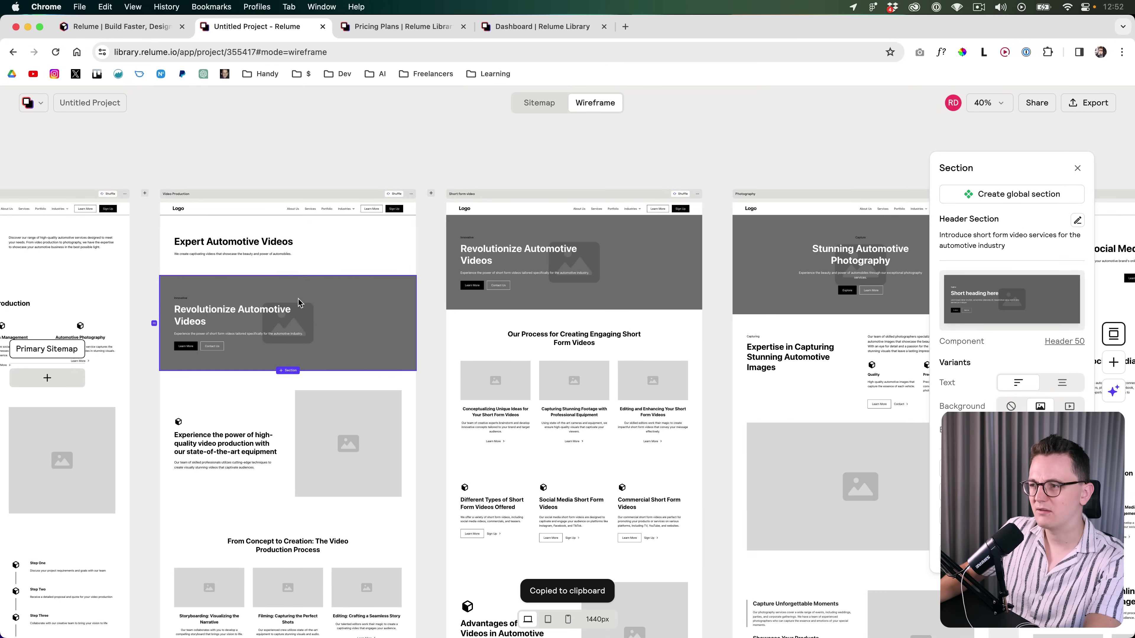
click(306, 273)
right_click(300, 251)
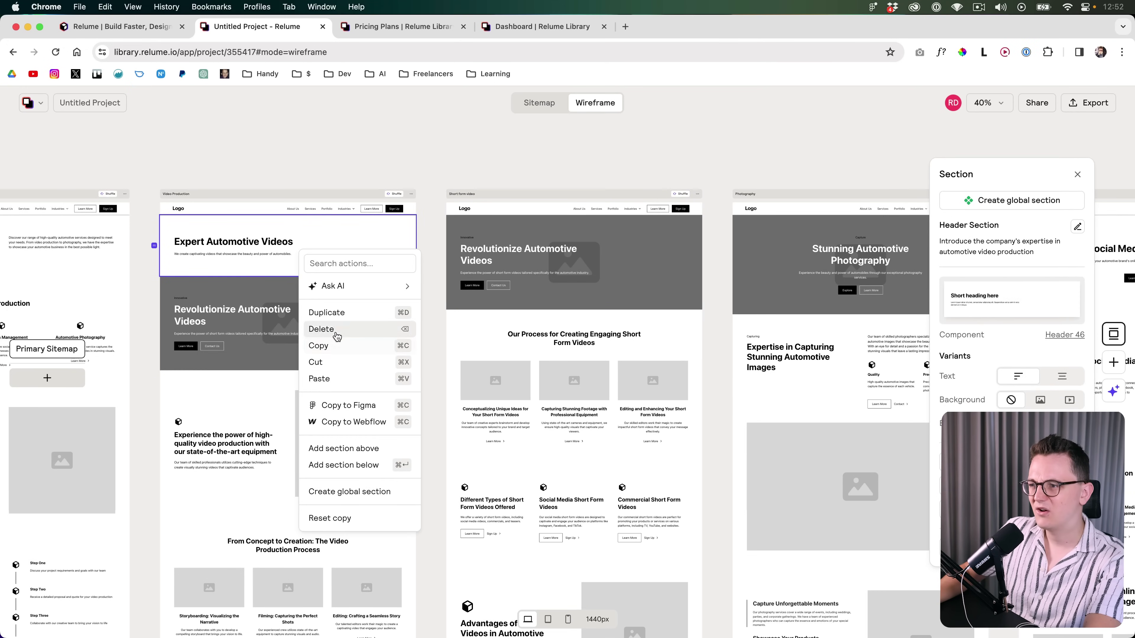
click(323, 330)
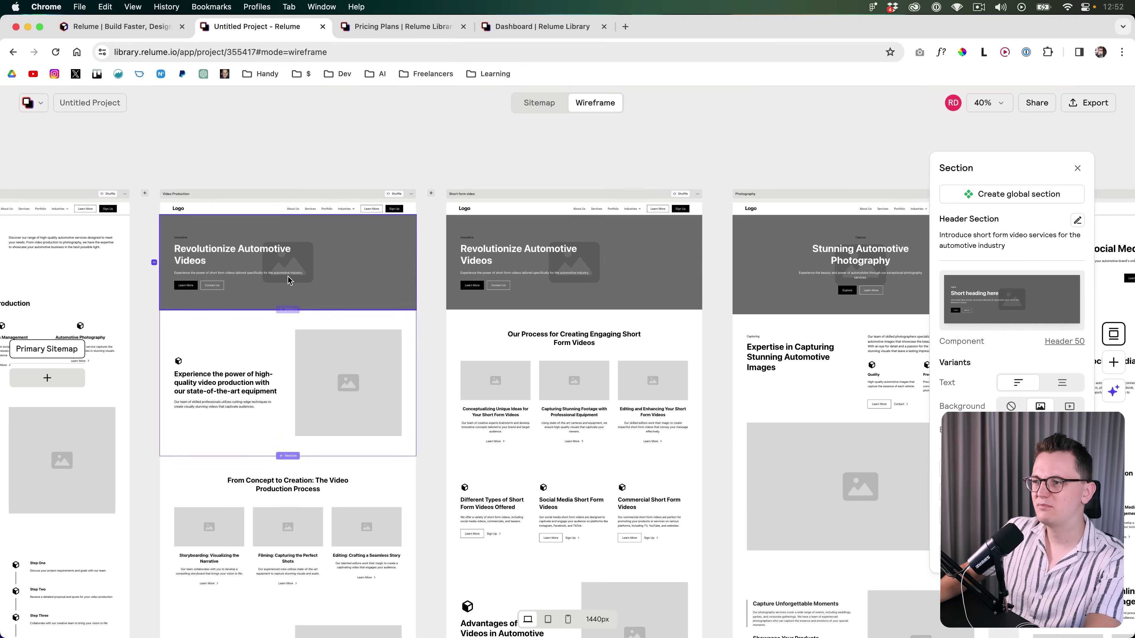
Replace the Photography wireframe's Stunning Automotive Photography header with a copy of the Short form video header
right_click(619, 254)
click(643, 346)
click(792, 255)
key(super+v)
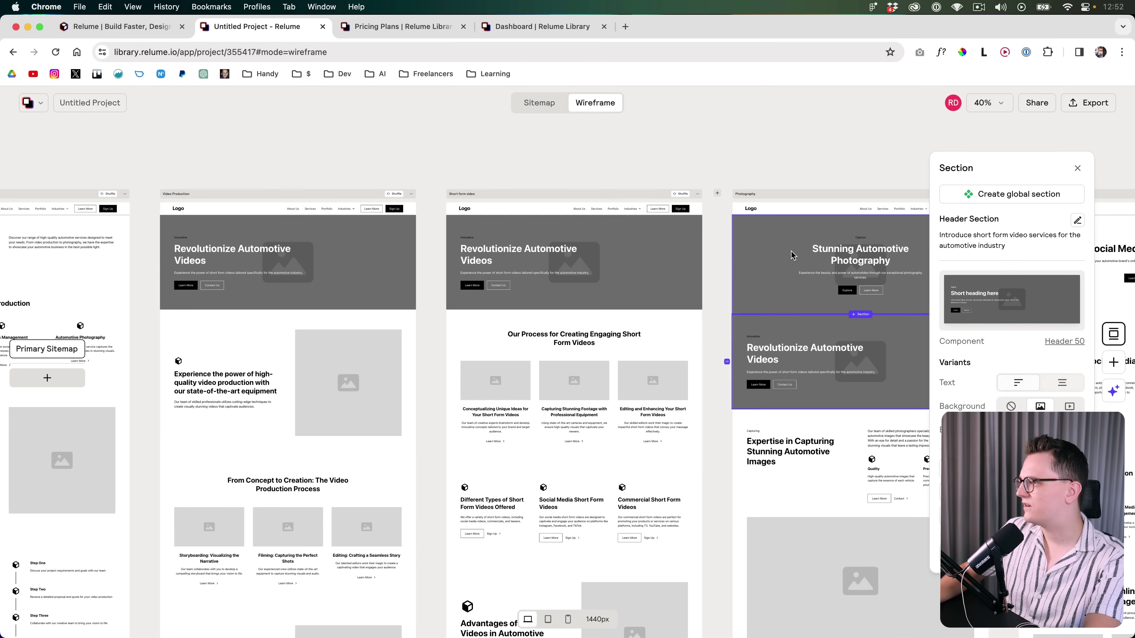
right_click(815, 268)
click(853, 349)
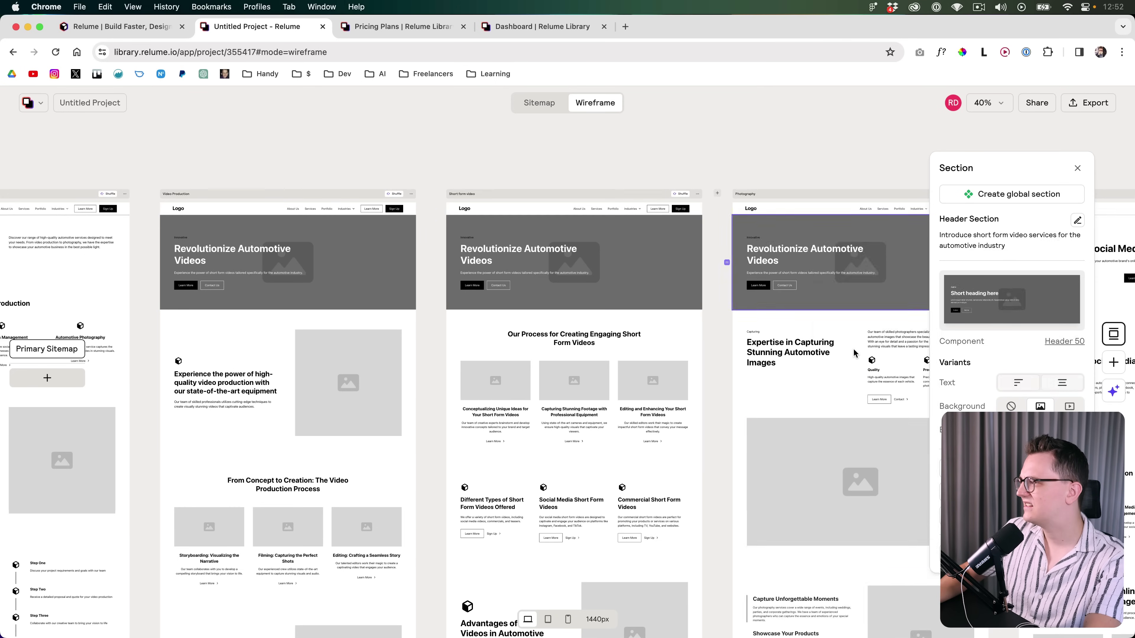
Copy Photography's "Expertise in Capturing Stunning Automotive Images" section below the headers of the Short form video and Video Production wireframes
scroll(854, 353, down, 3)
click(550, 201)
key(super+c)
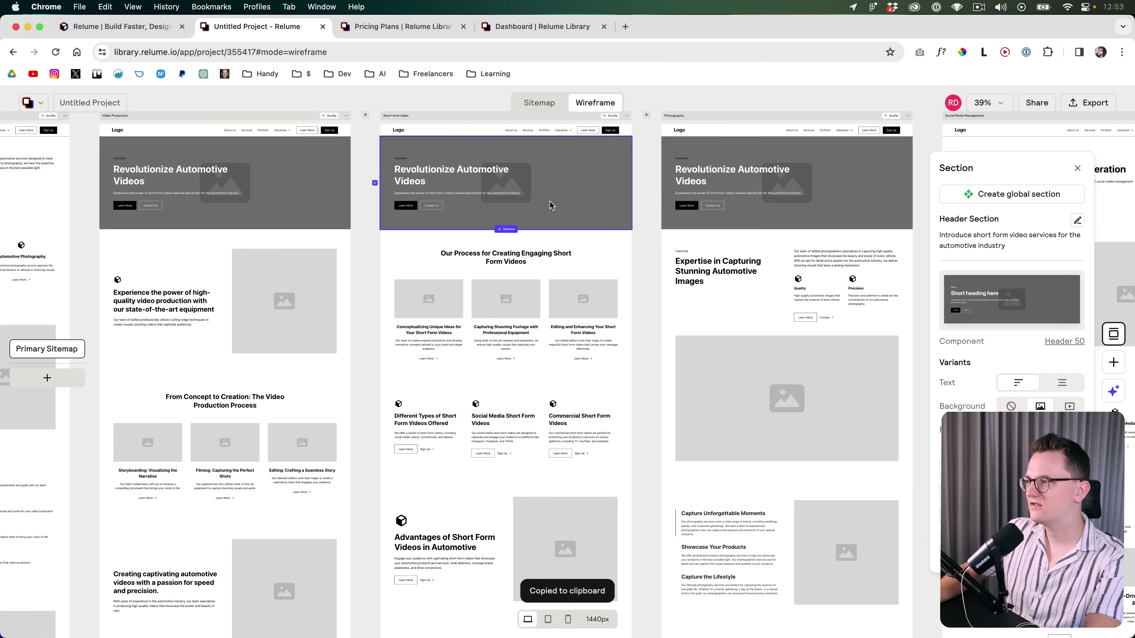
key(super+v)
click(252, 217)
key(super+v)
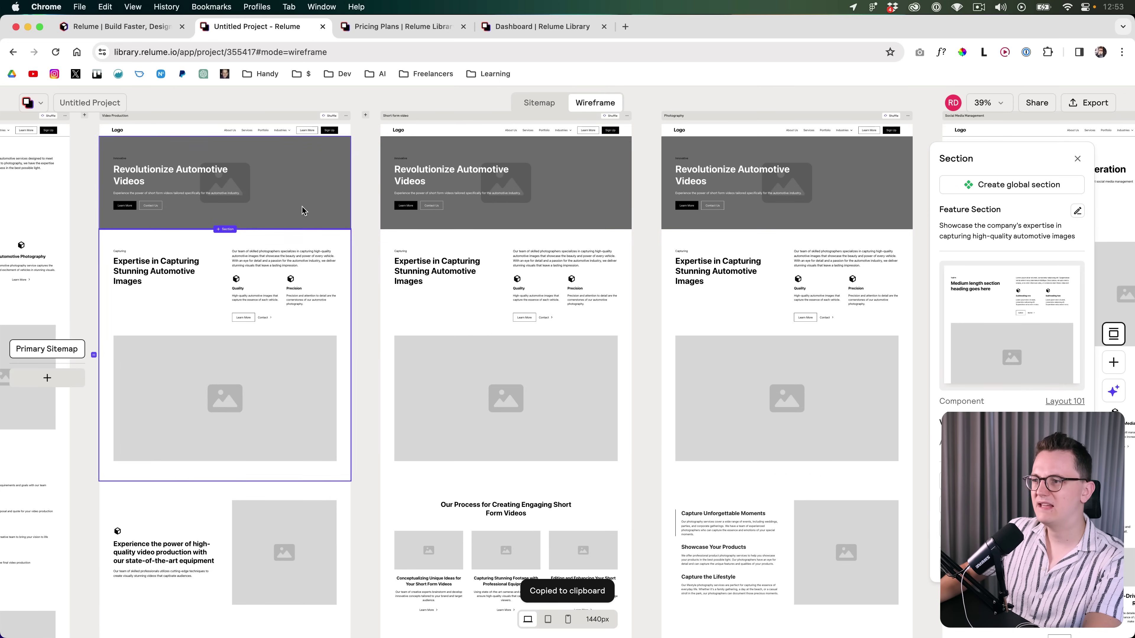
click(461, 328)
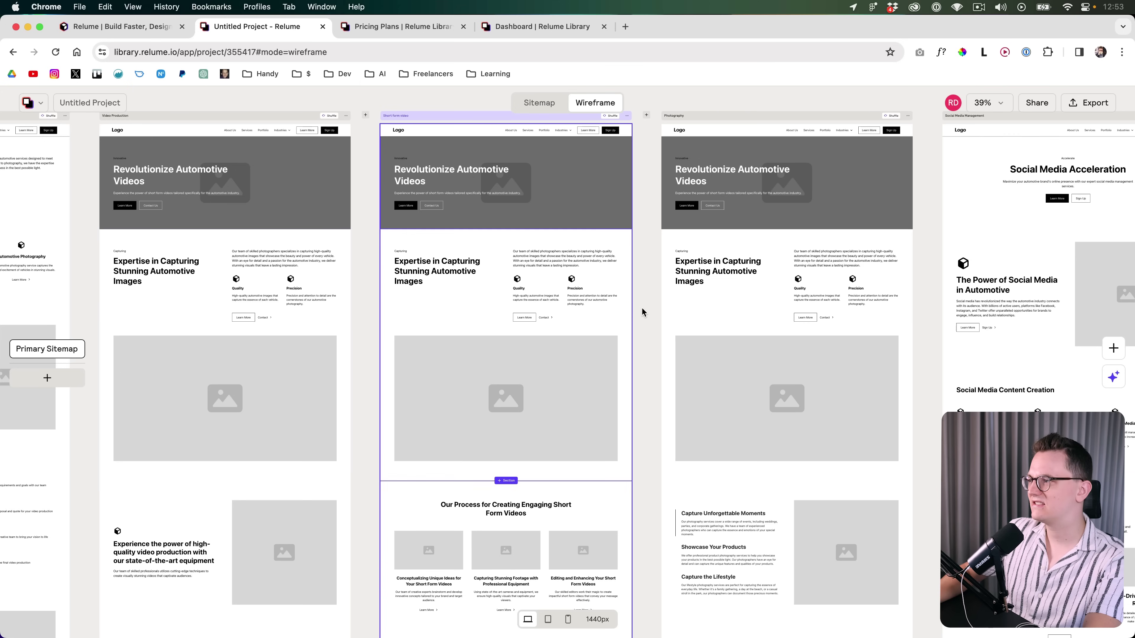
Give the Social Media Management wireframe the same header and Expertise section as the other service pages, and compare the four pages
scroll(647, 297, right, 15)
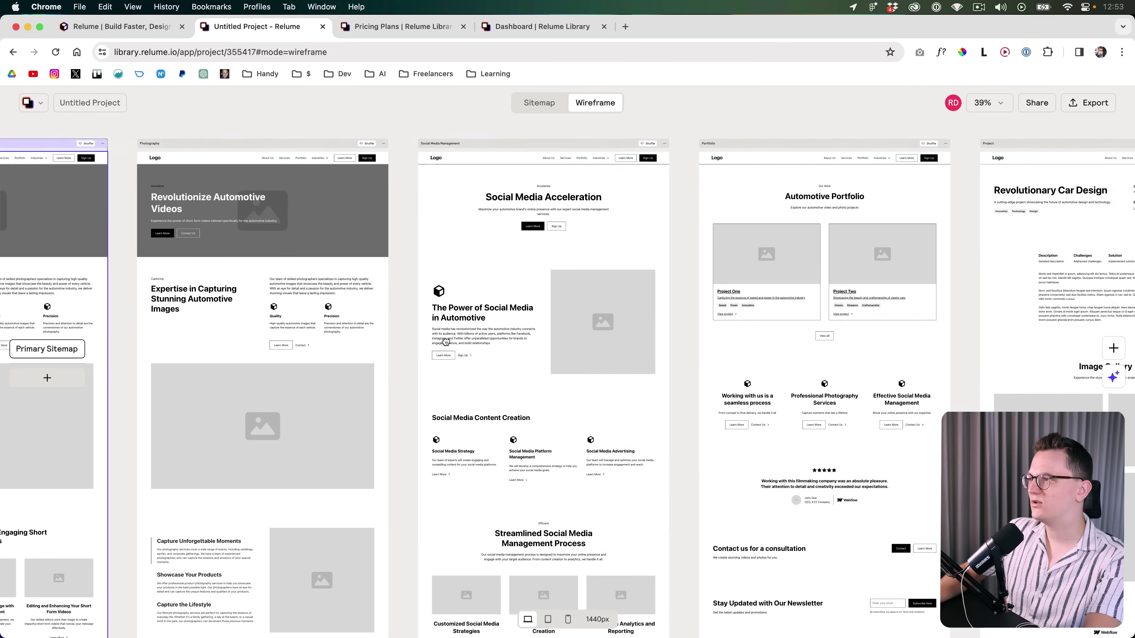
scroll(443, 352, down, 3)
scroll(532, 260, left, 10)
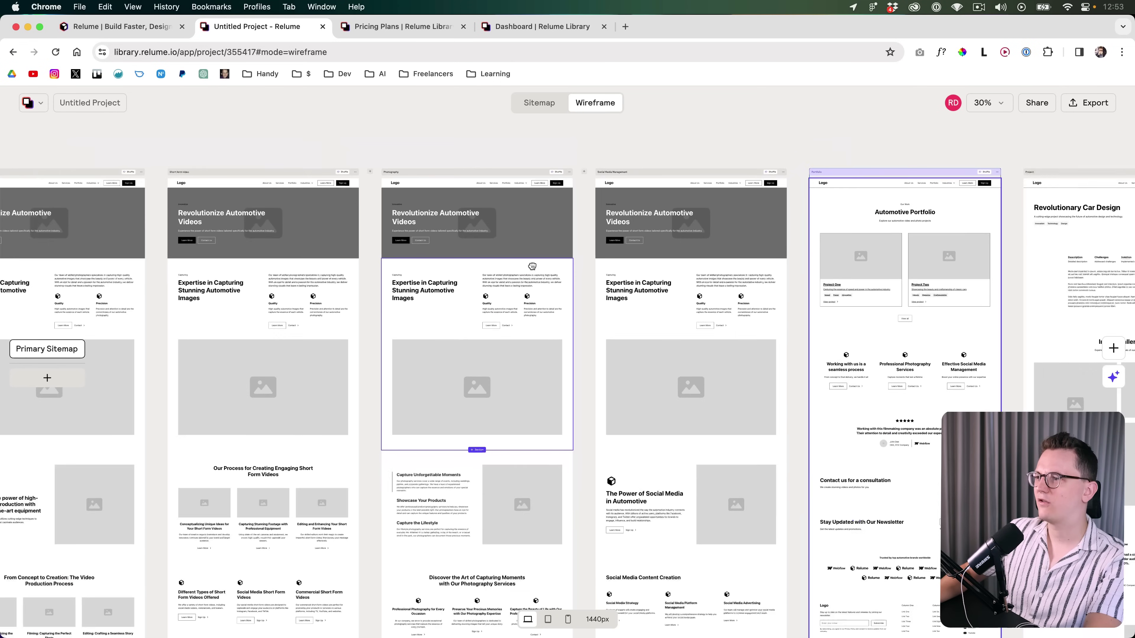
scroll(581, 248, down, 5)
scroll(581, 248, left, 2)
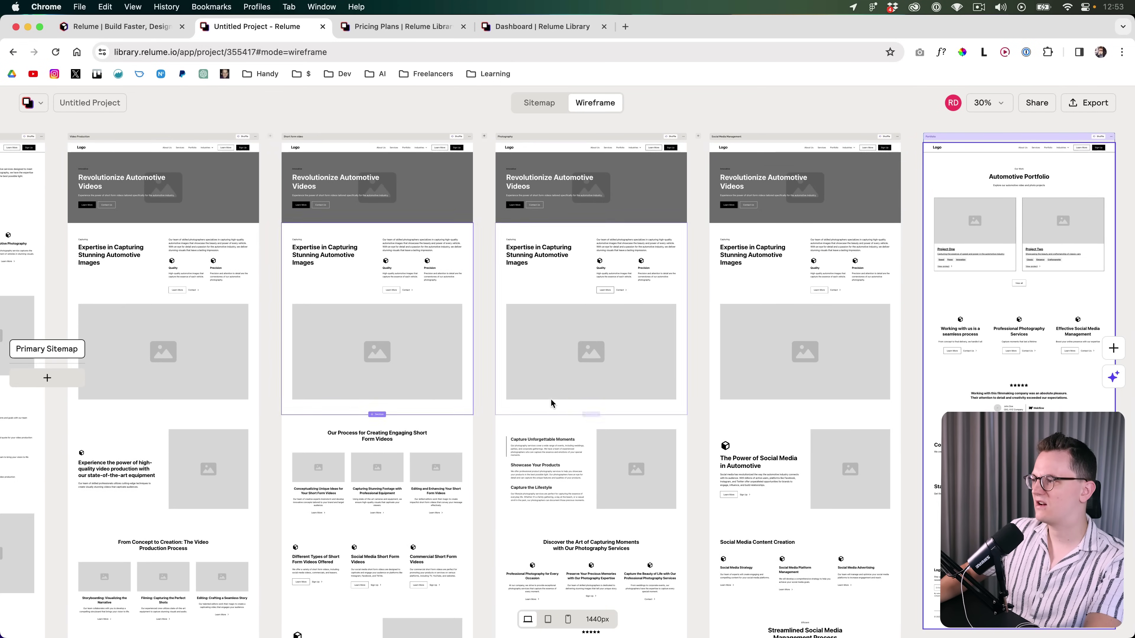
scroll(536, 384, right, 10)
scroll(536, 385, up, 3)
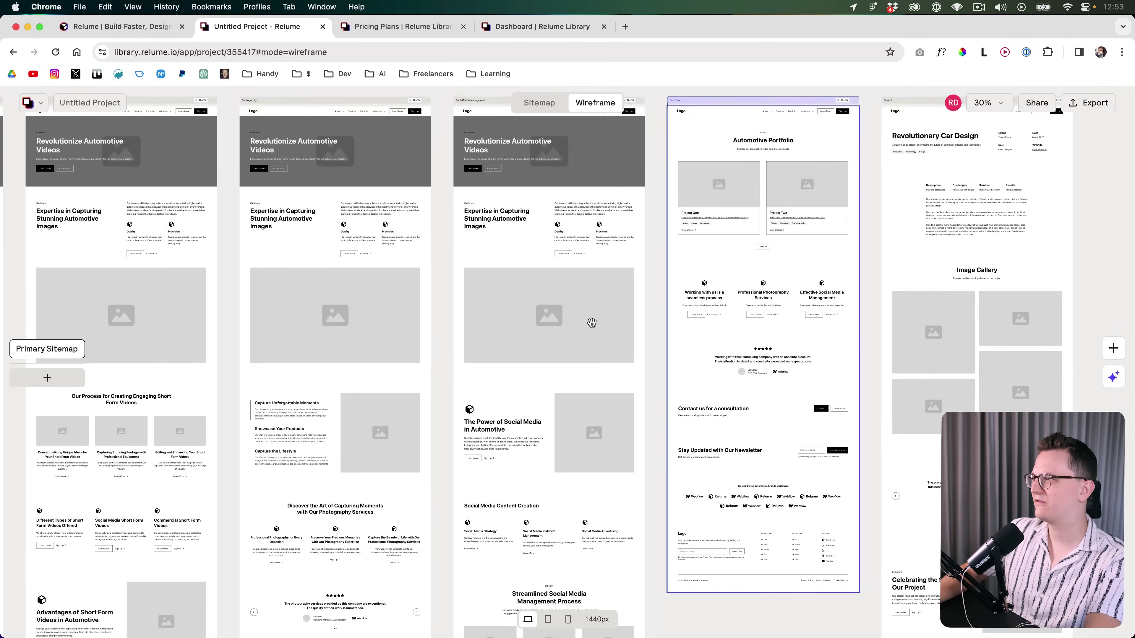
Delete the "Stay Updated with Our Newsletter" section from the Portfolio wireframe
scroll(578, 211, up, 5)
scroll(409, 215, up, 5)
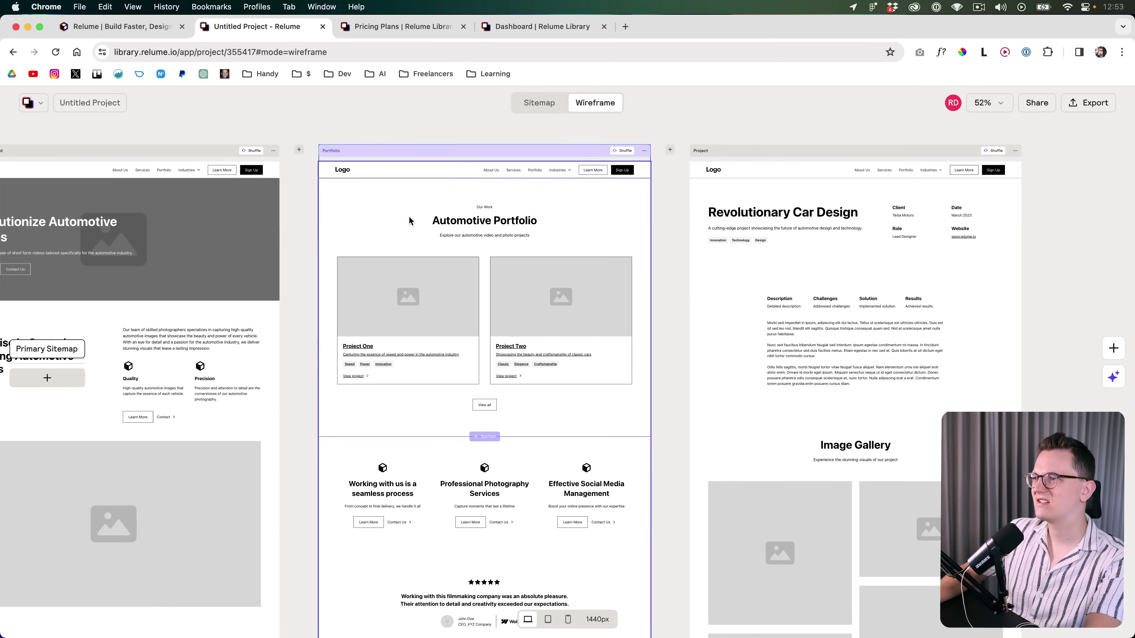
scroll(491, 251, right, 1)
scroll(666, 363, down, 3)
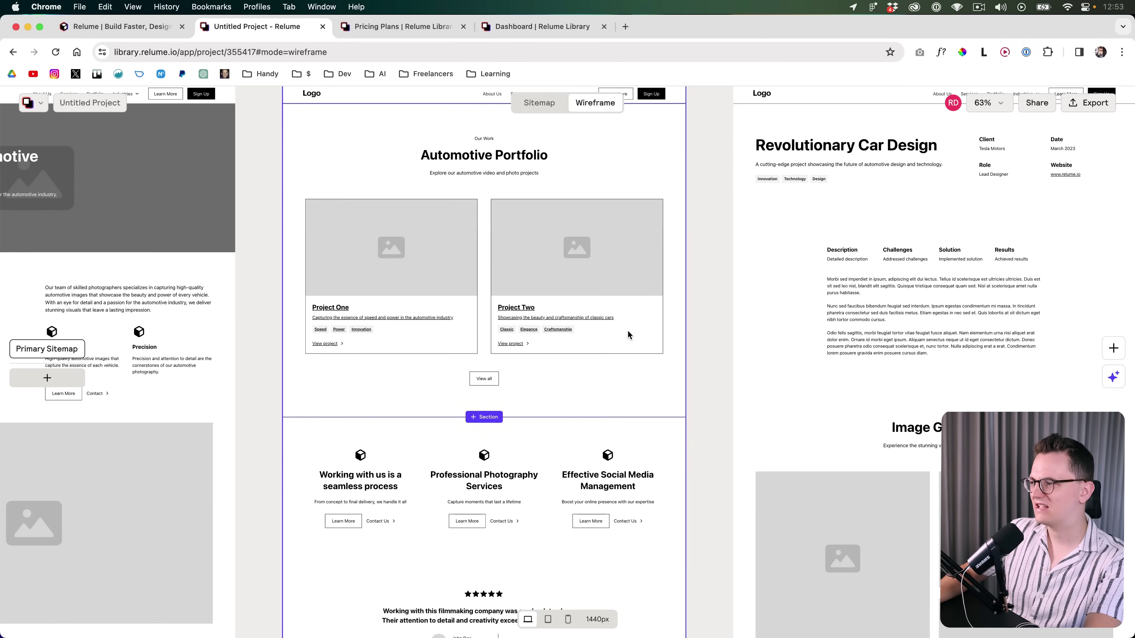
scroll(701, 350, down, 15)
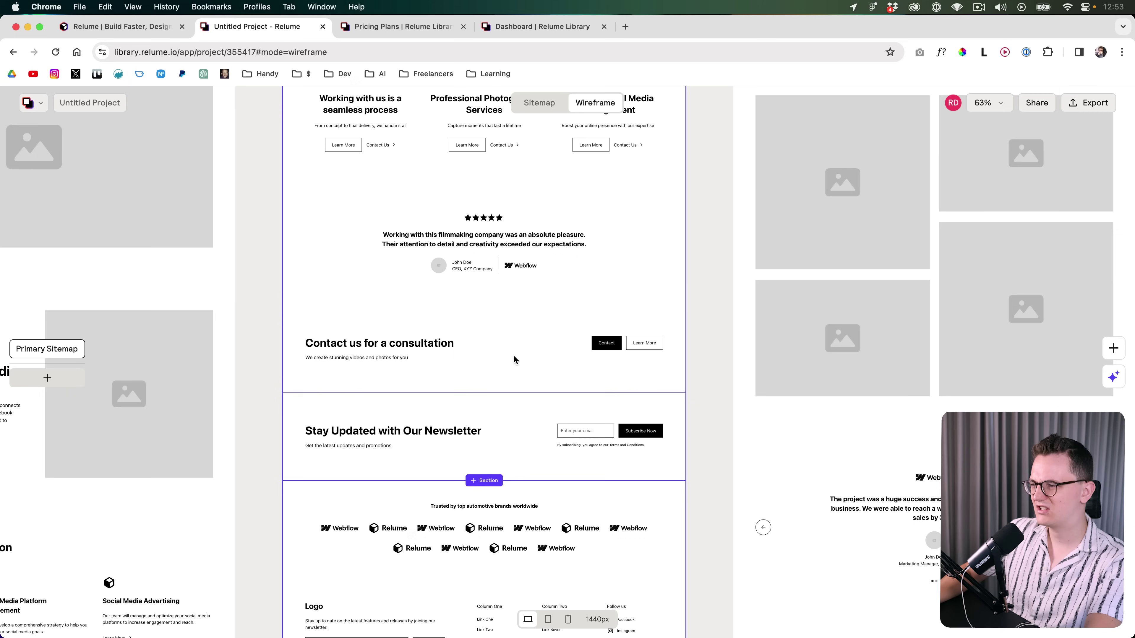
click(496, 425)
right_click(515, 422)
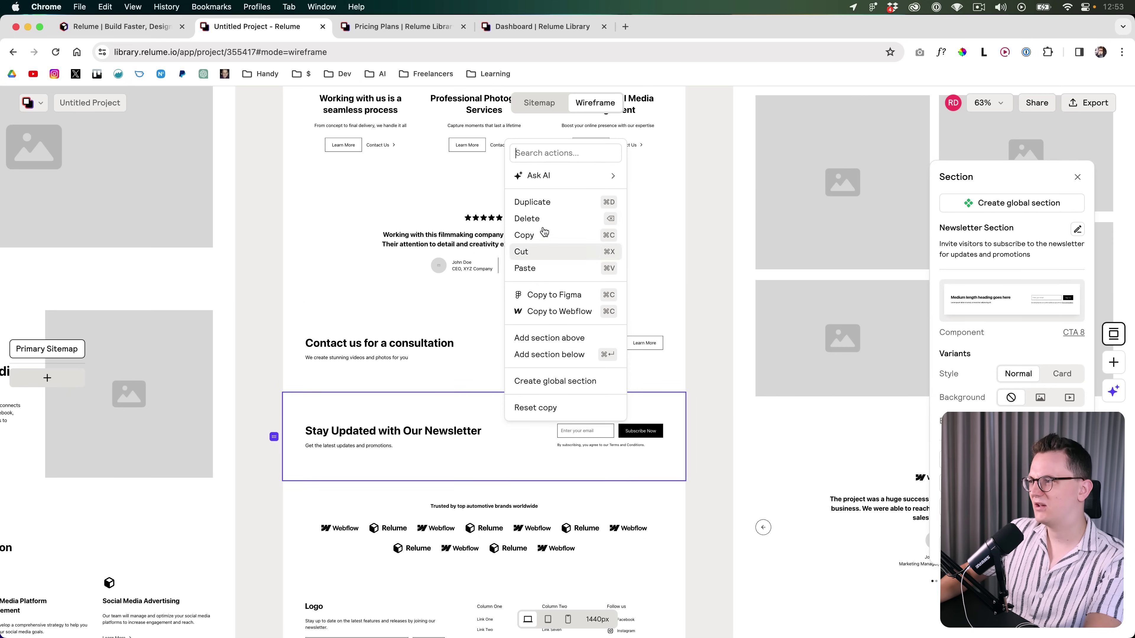
click(549, 218)
scroll(551, 374, down, 3)
click(659, 387)
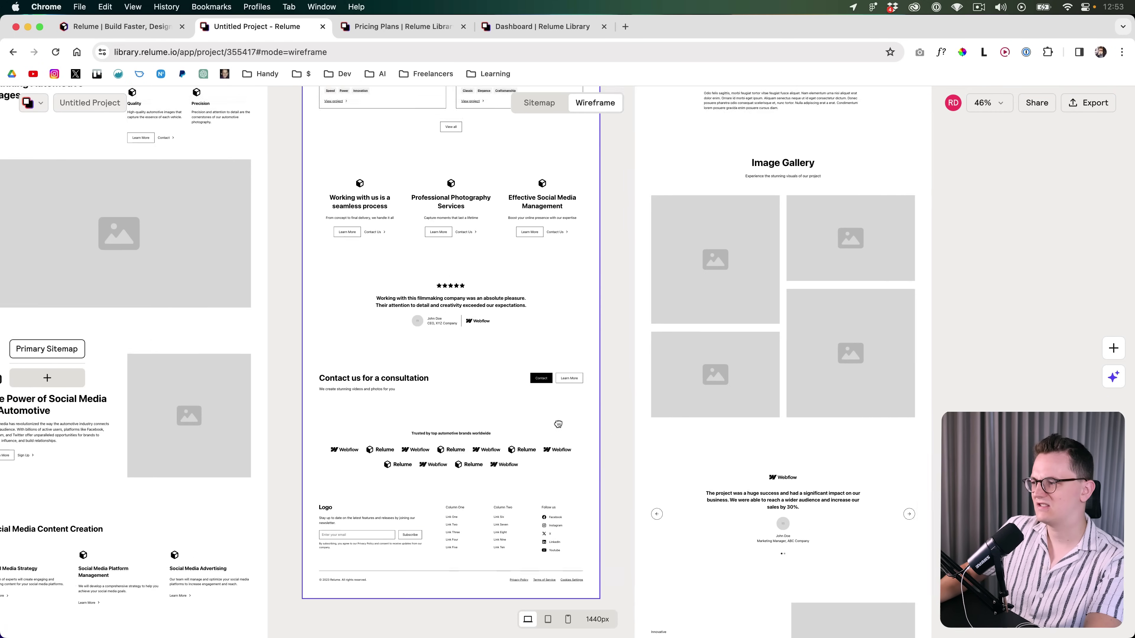
Examine the Project wireframe from its header down to the Image Gallery, alongside the project cards of the Portfolio wireframe
scroll(532, 439, right, 3)
scroll(533, 440, down, 2)
scroll(536, 358, up, 3)
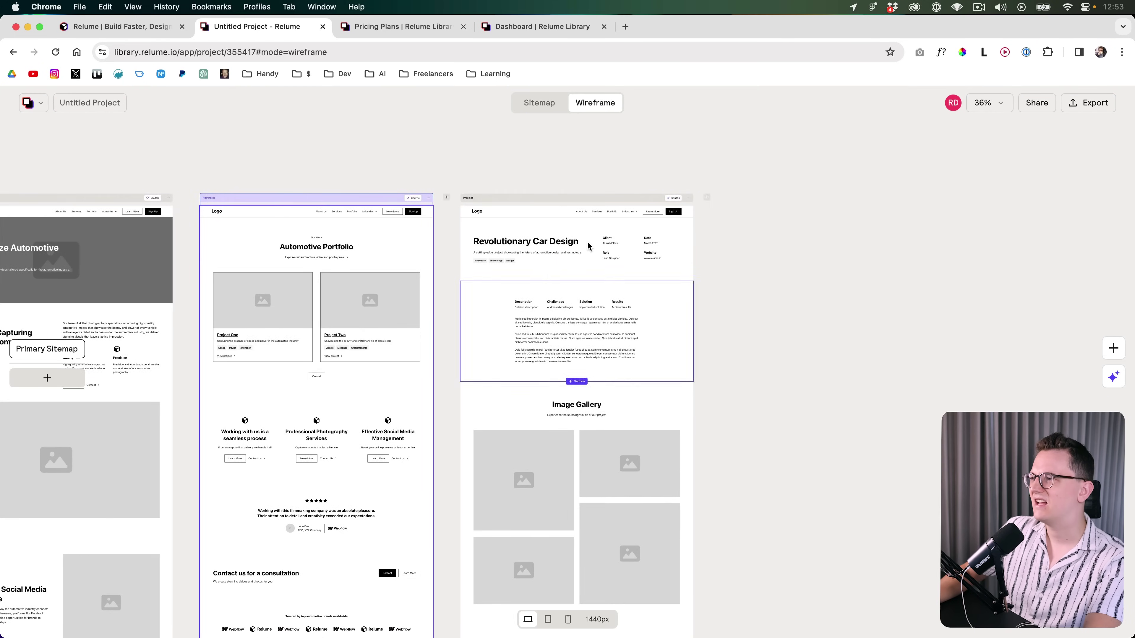
scroll(588, 245, up, 4)
scroll(588, 246, right, 2)
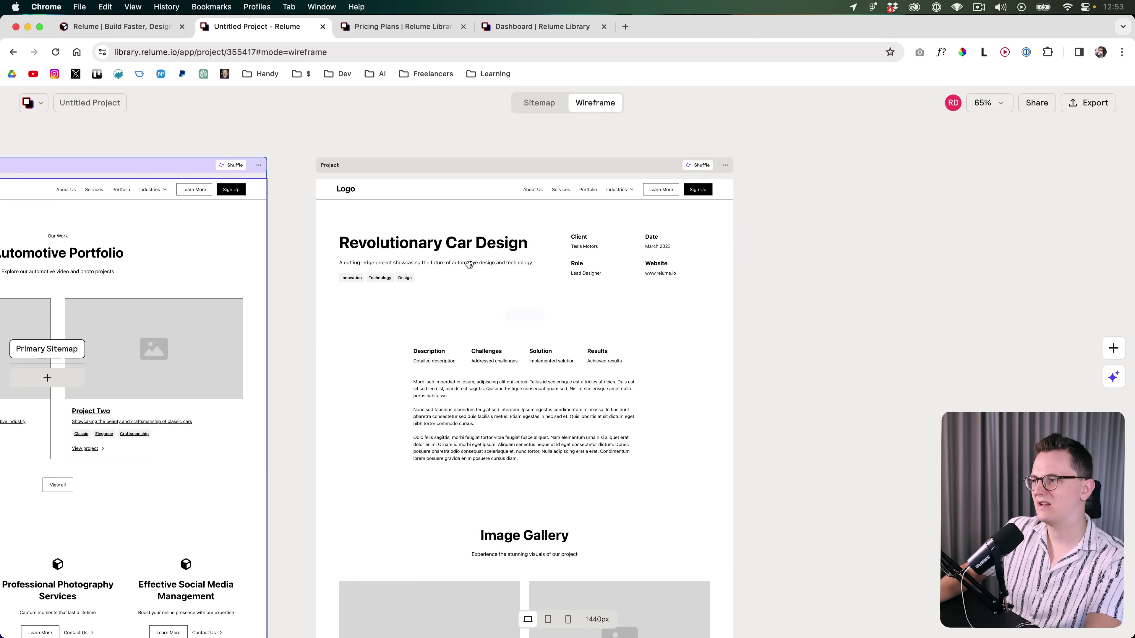
scroll(466, 264, left, 5)
scroll(651, 244, left, 2)
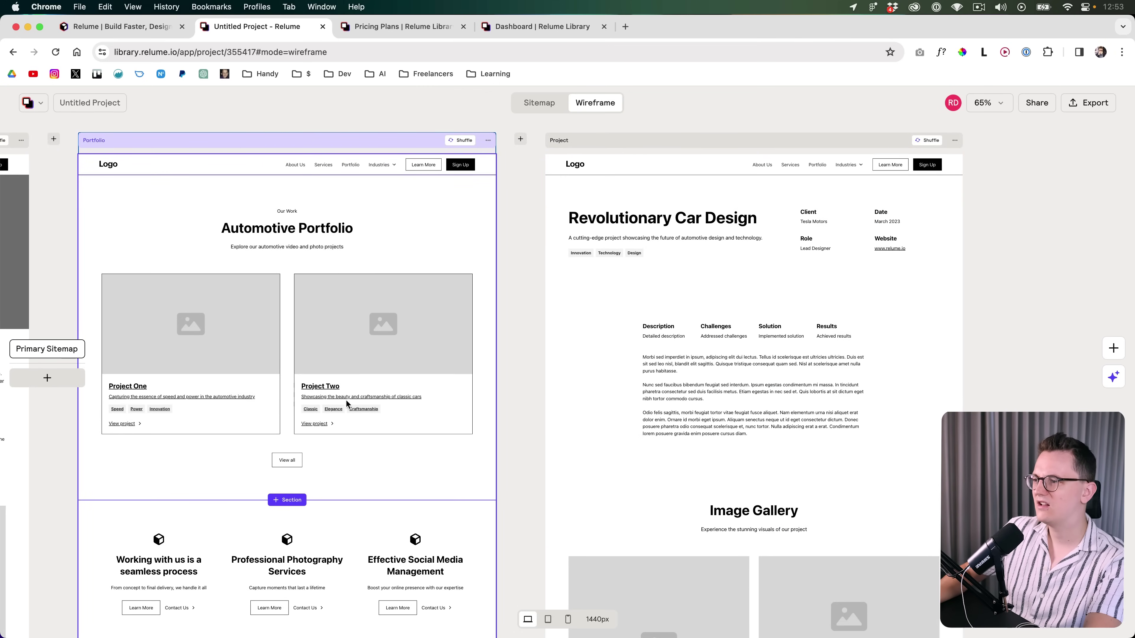
scroll(524, 332, right, 4)
scroll(546, 401, up, 2)
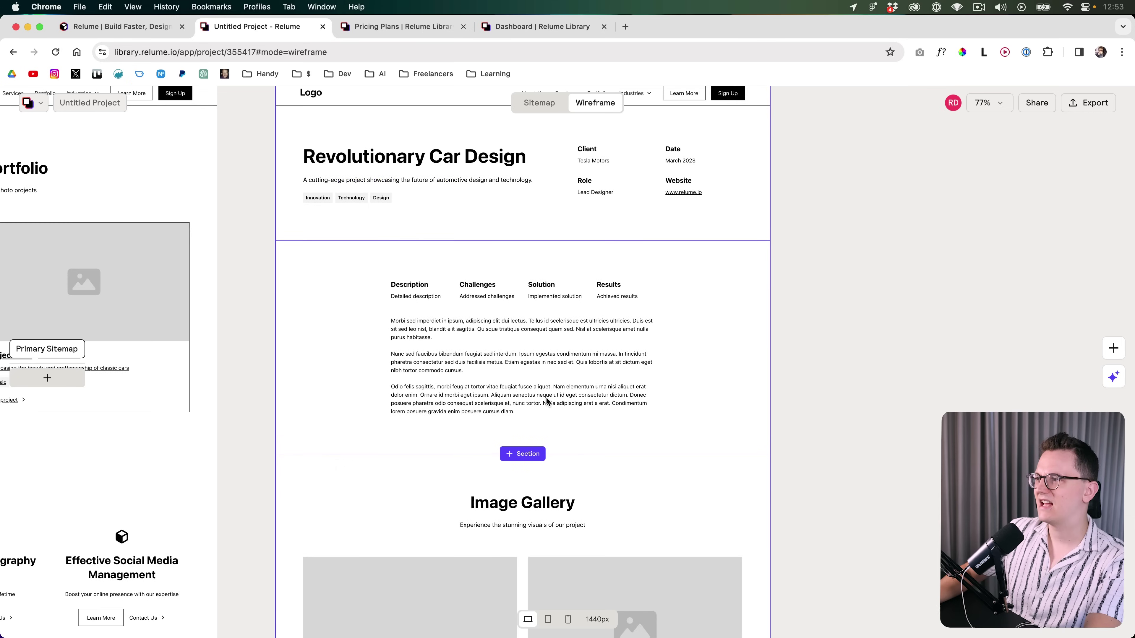
scroll(580, 389, up, 3)
scroll(527, 409, down, 10)
scroll(525, 411, up, 3)
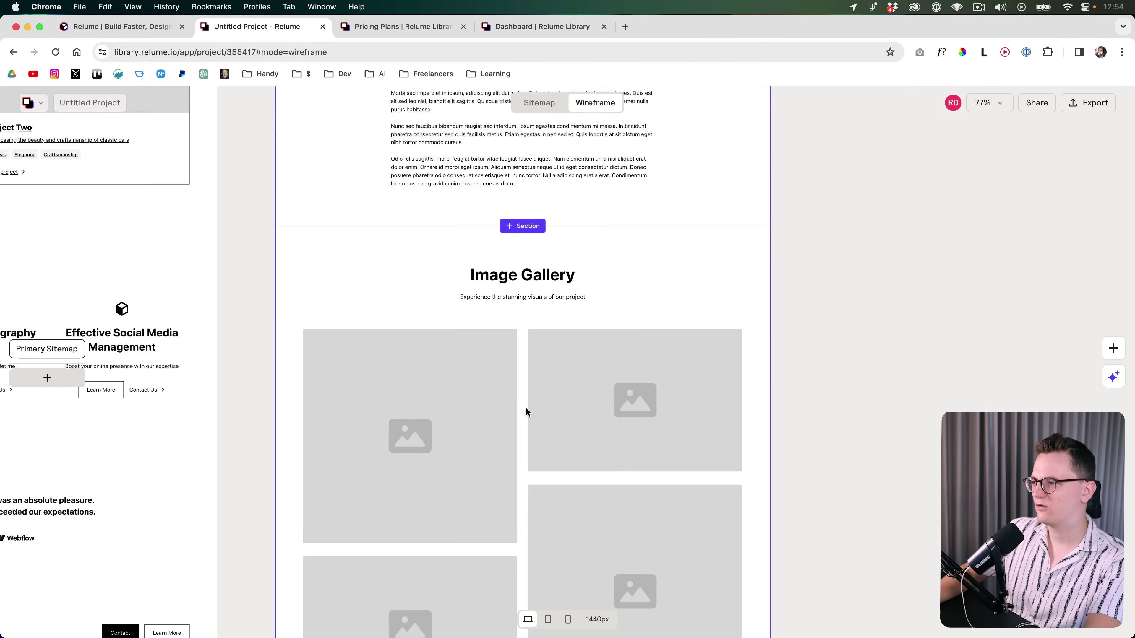
scroll(526, 407, up, 8)
scroll(529, 365, down, 1)
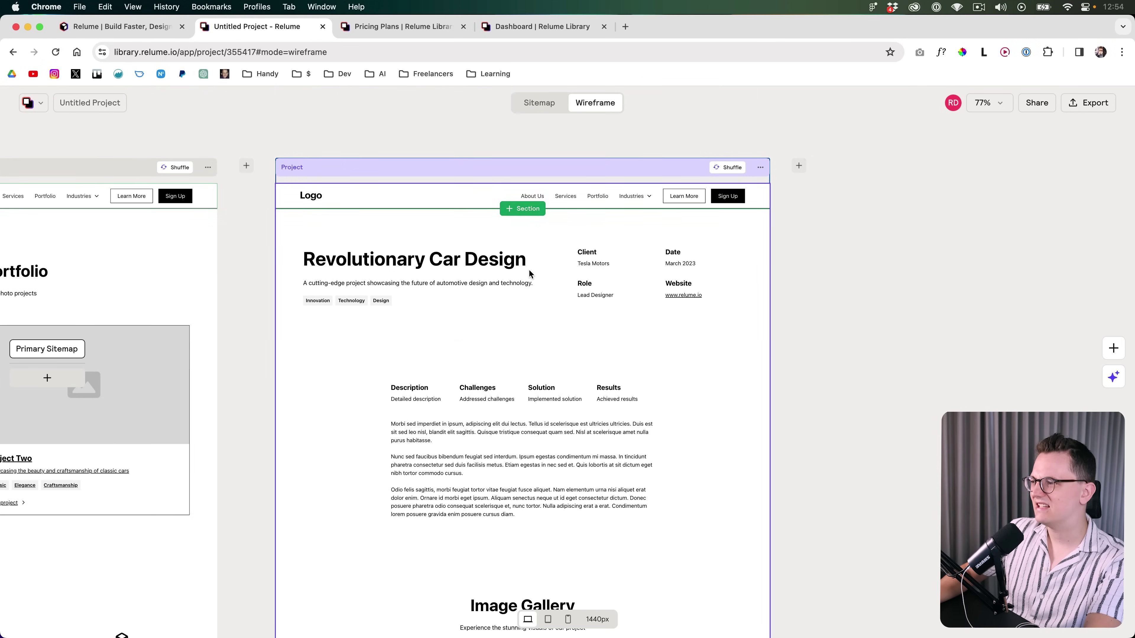
Search the section library for video, clear the search, and insert Portfolio Header 7 below the Project wireframe's Revolutionary Car Design header
click(523, 345)
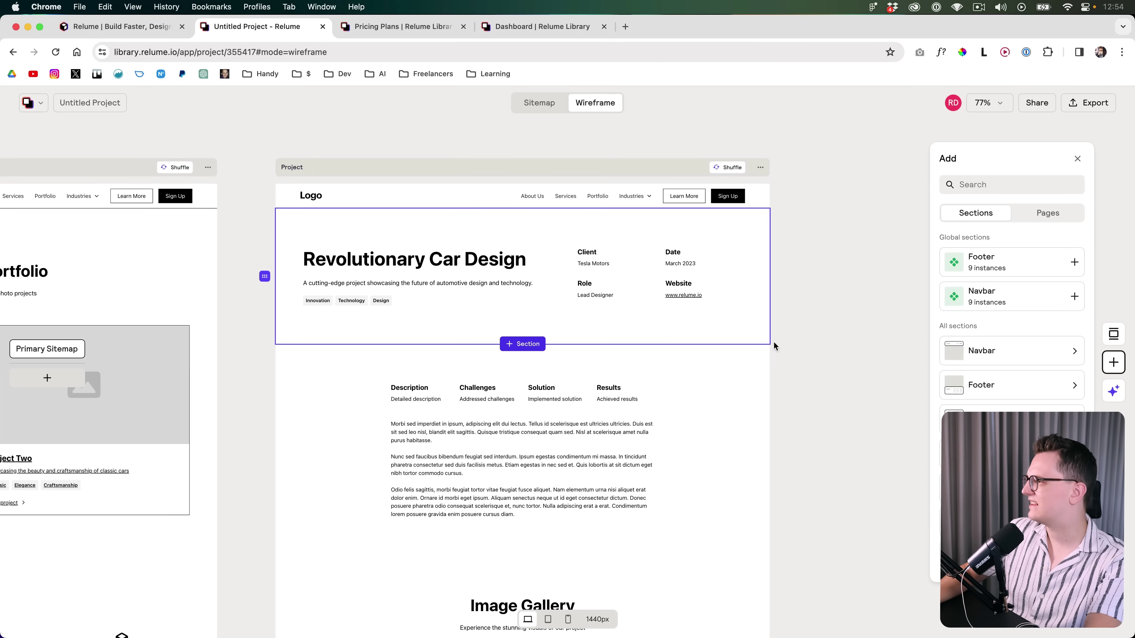
click(988, 186)
text(video)
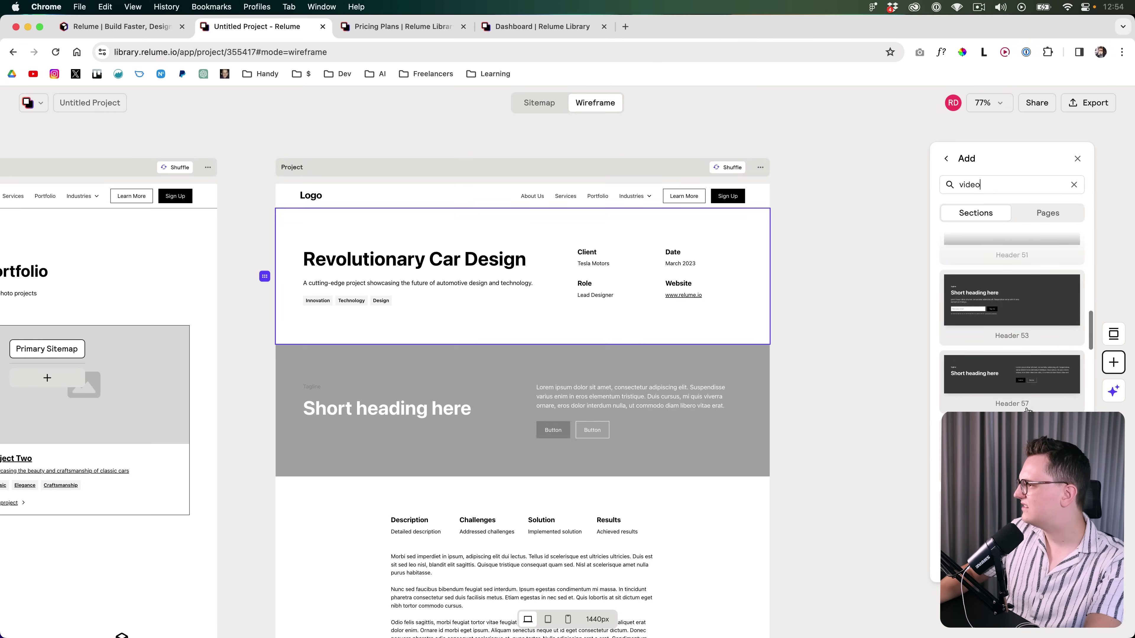
key(super+a)
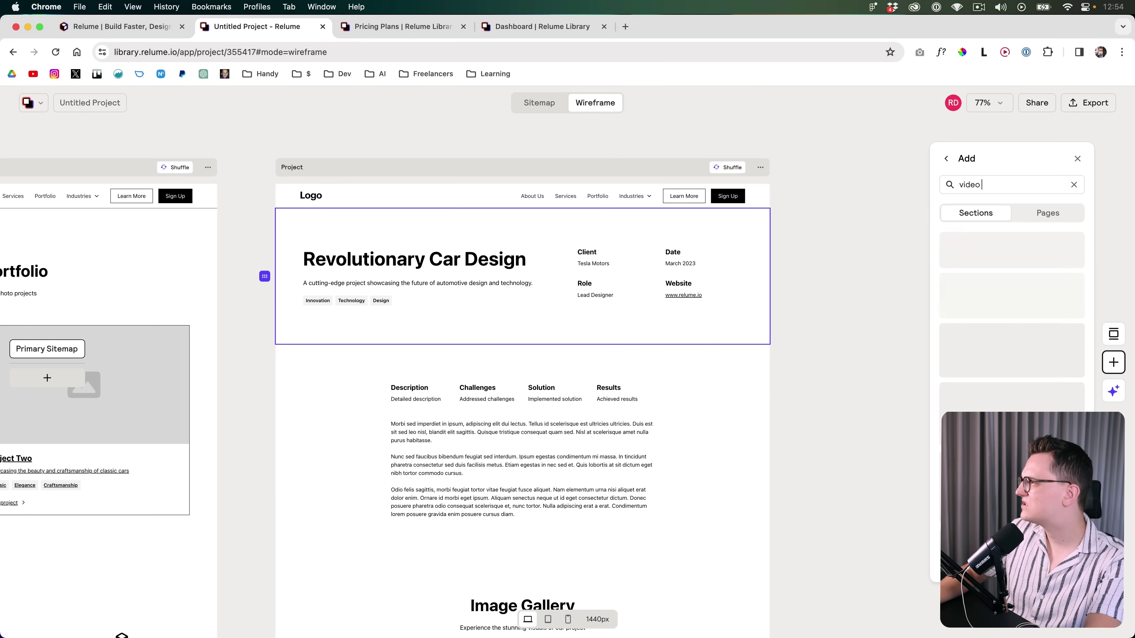
key(BackSpace)
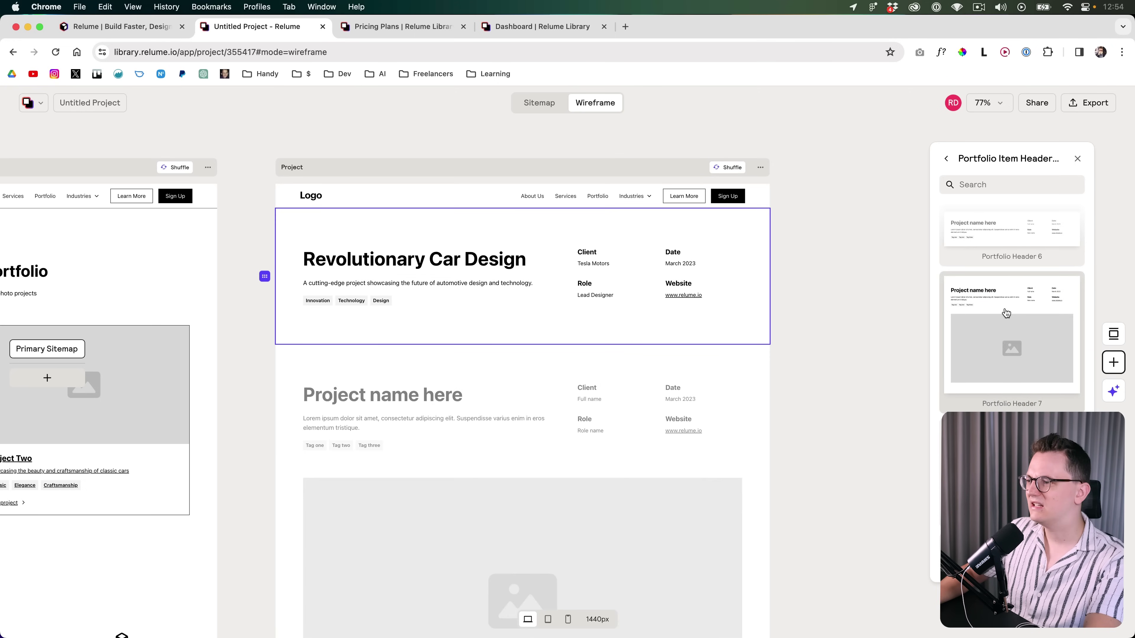
click(1005, 313)
scroll(557, 340, up, 2)
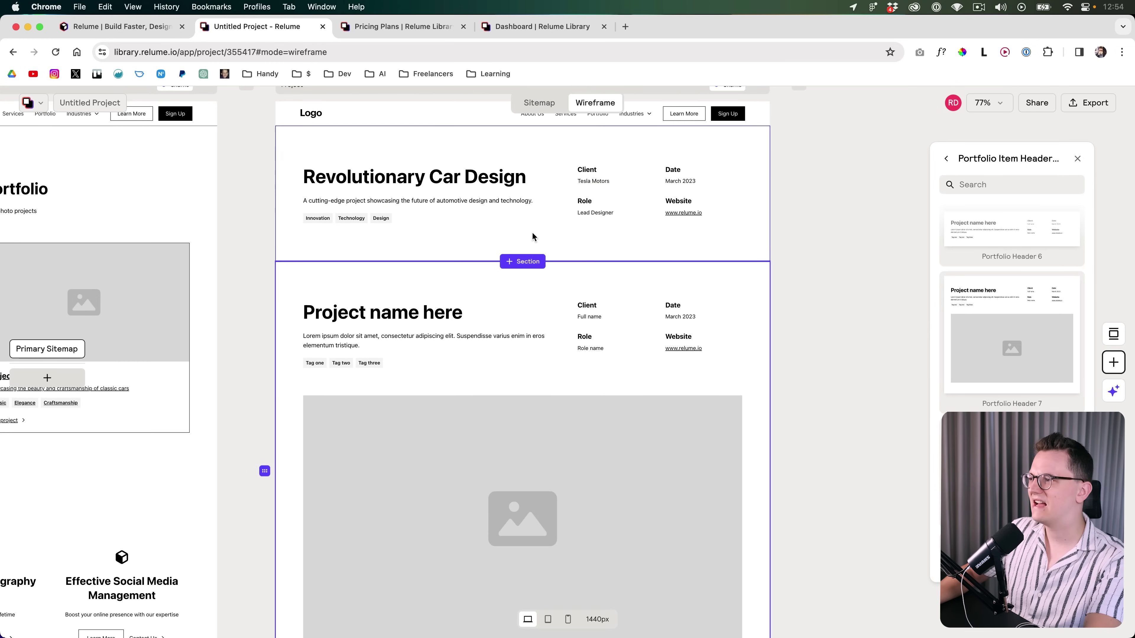
Cut the old Revolutionary Car Design header from the Project wireframe, leaving the Portfolio Header 7 section in its place
right_click(564, 222)
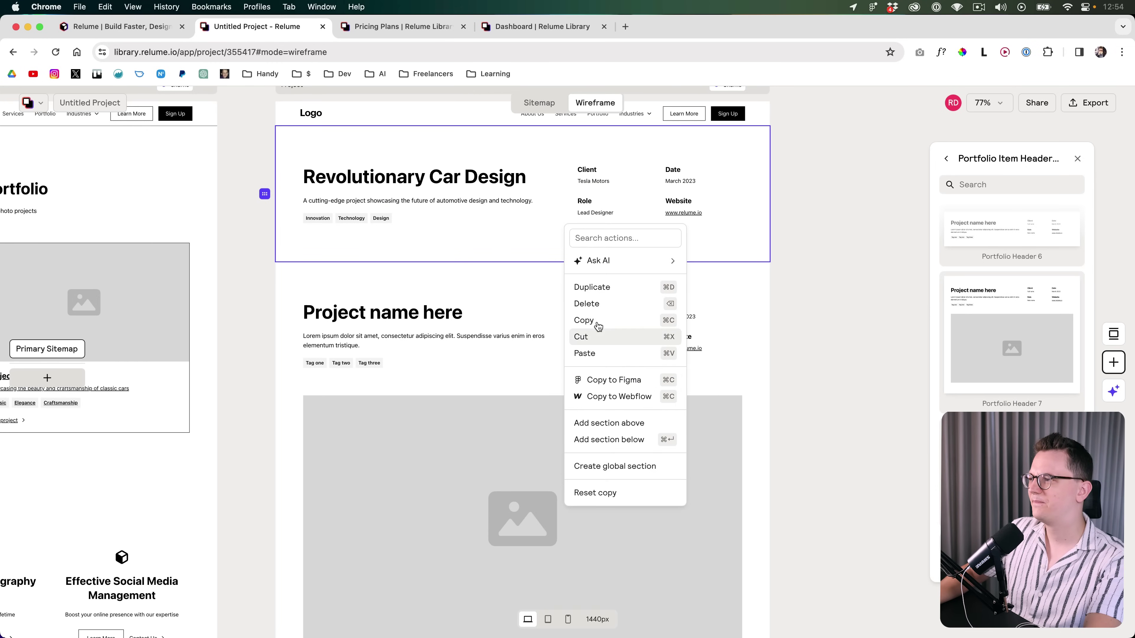
click(594, 337)
scroll(517, 305, down, 2)
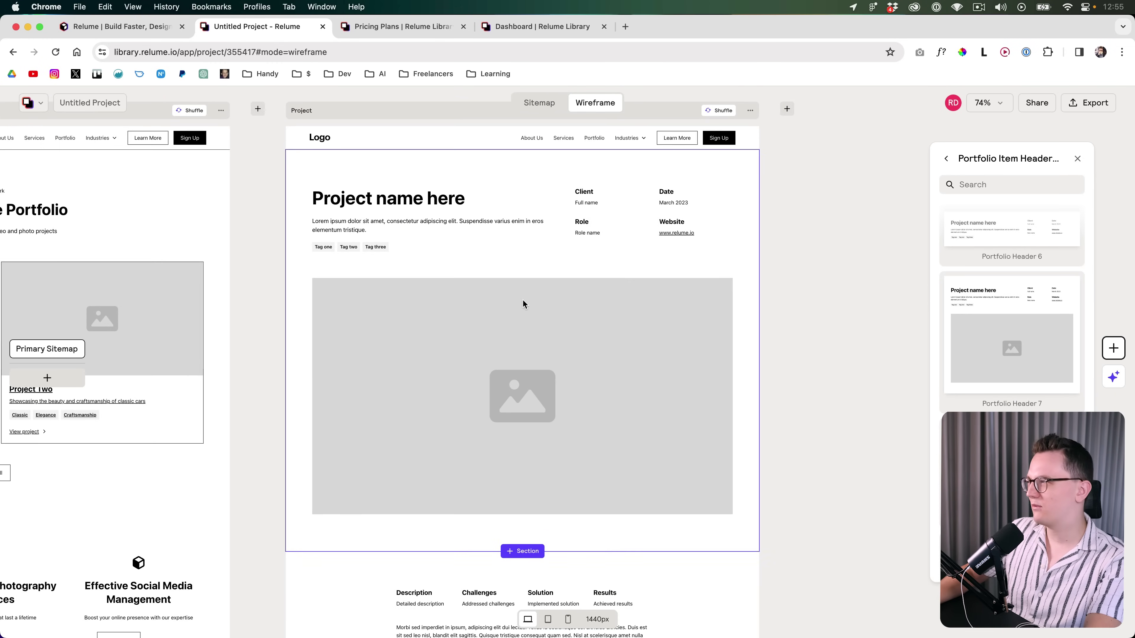
click(1078, 159)
Add a blank page directly after the Project wireframe
scroll(648, 250, down, 10)
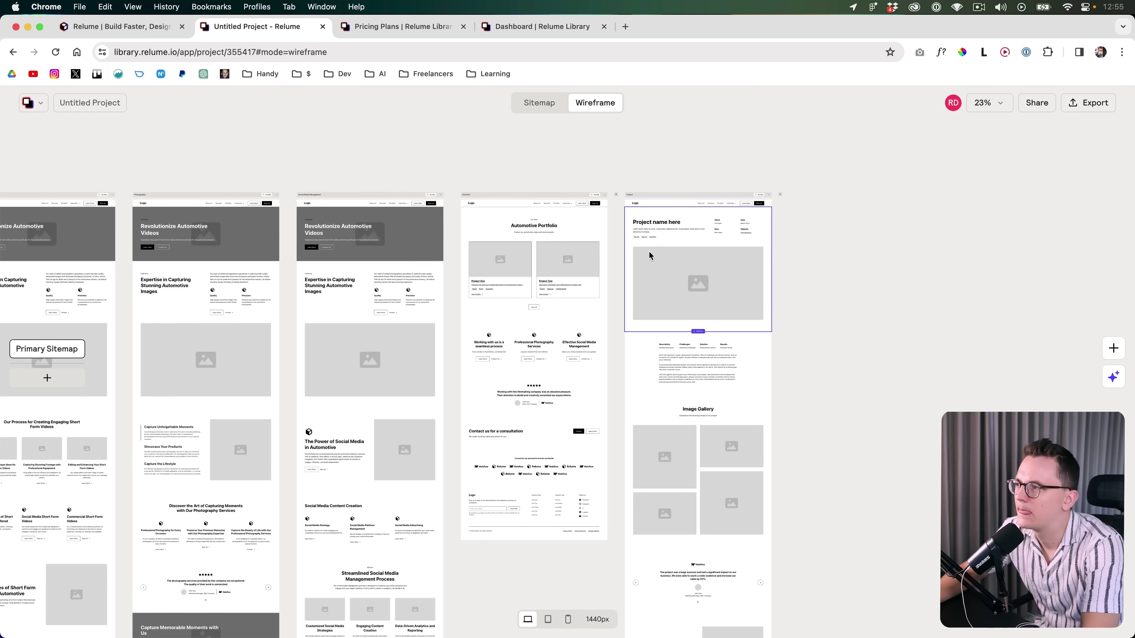
scroll(713, 183, up, 3)
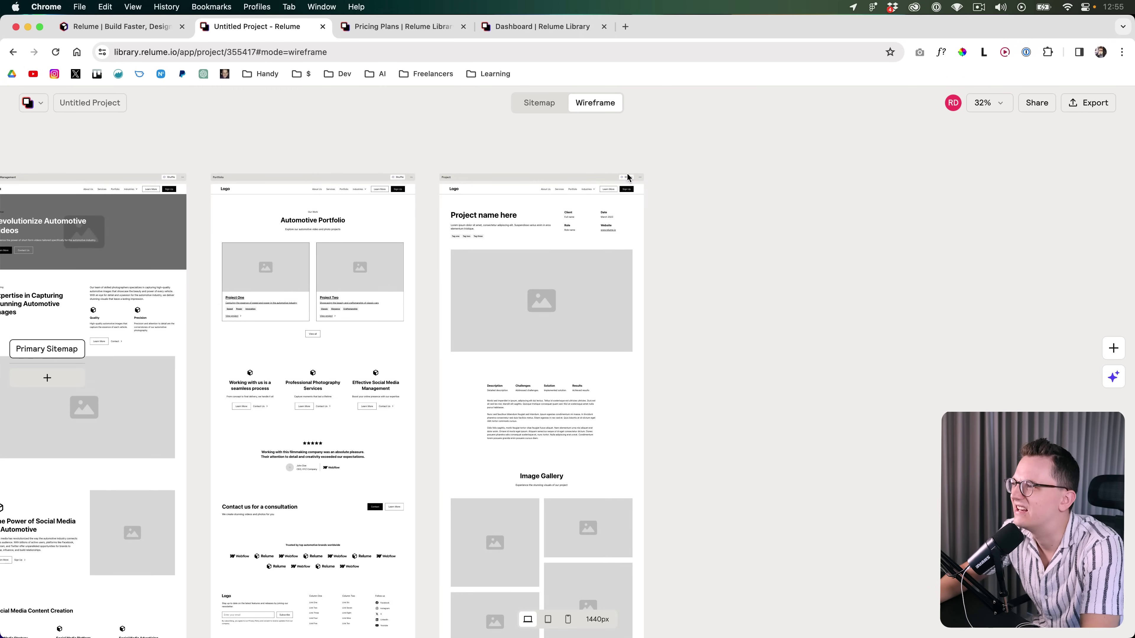
scroll(650, 178, up, 3)
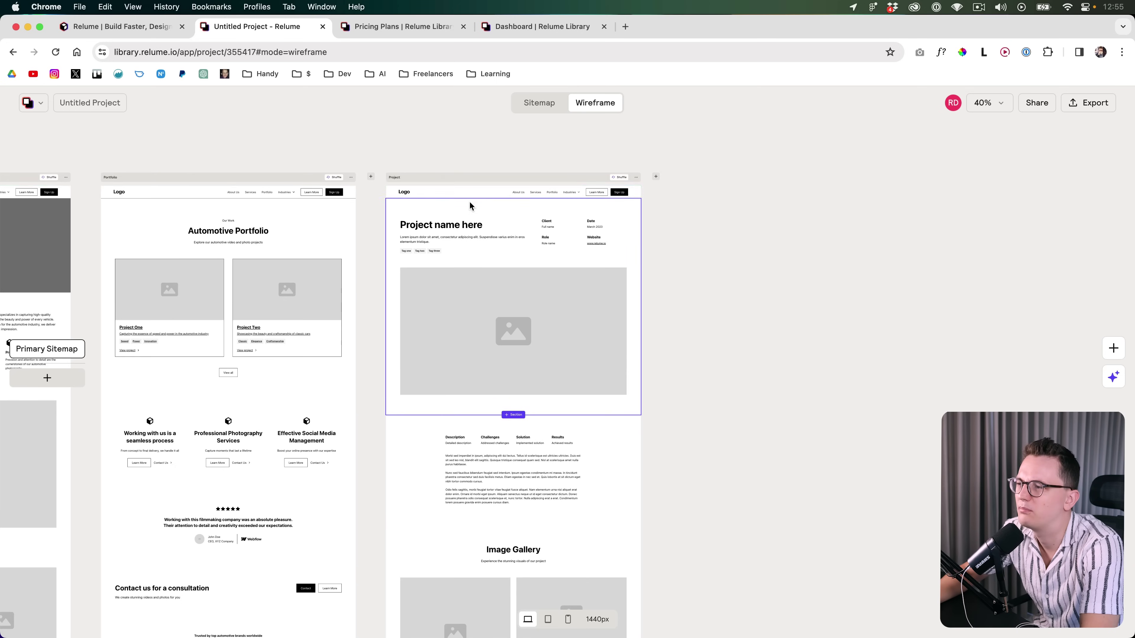
scroll(469, 203, right, 2)
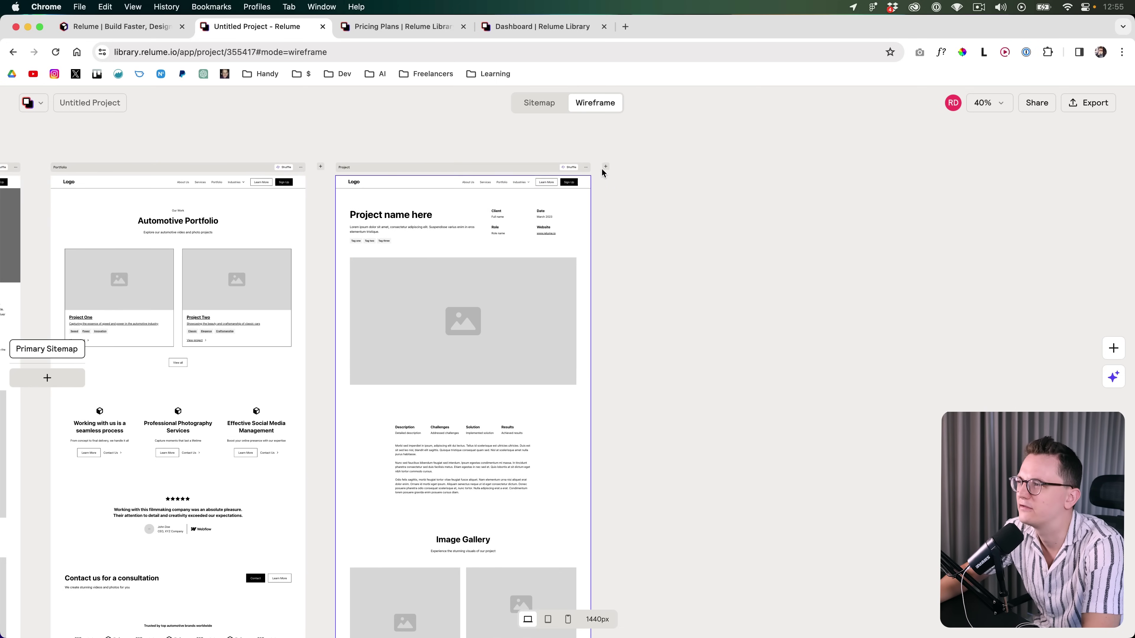
click(606, 168)
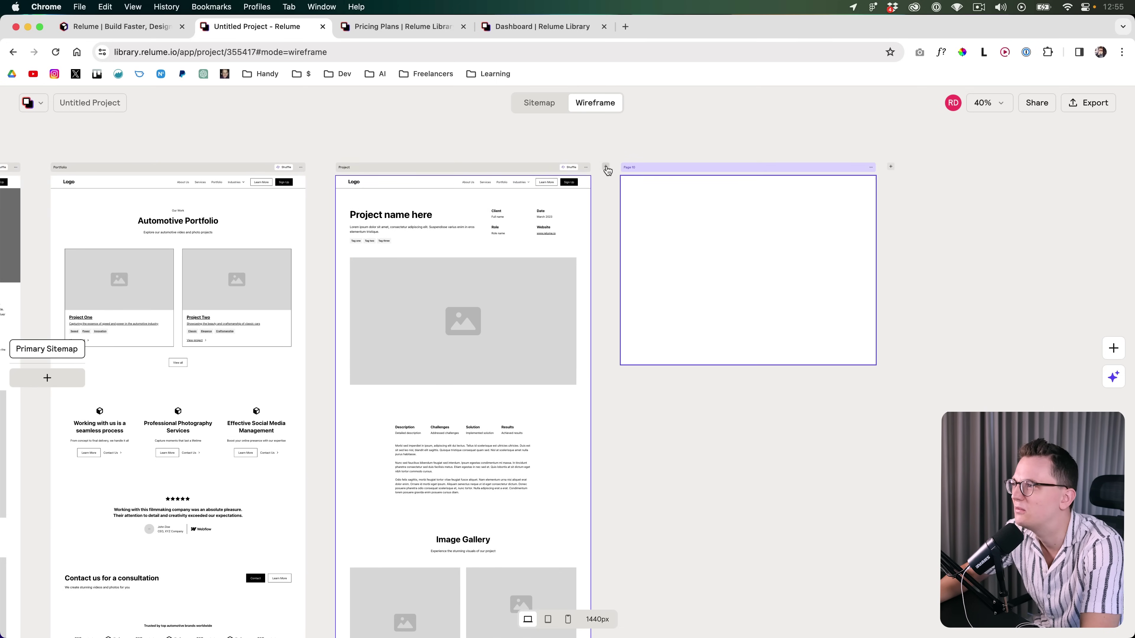
scroll(766, 176, up, 2)
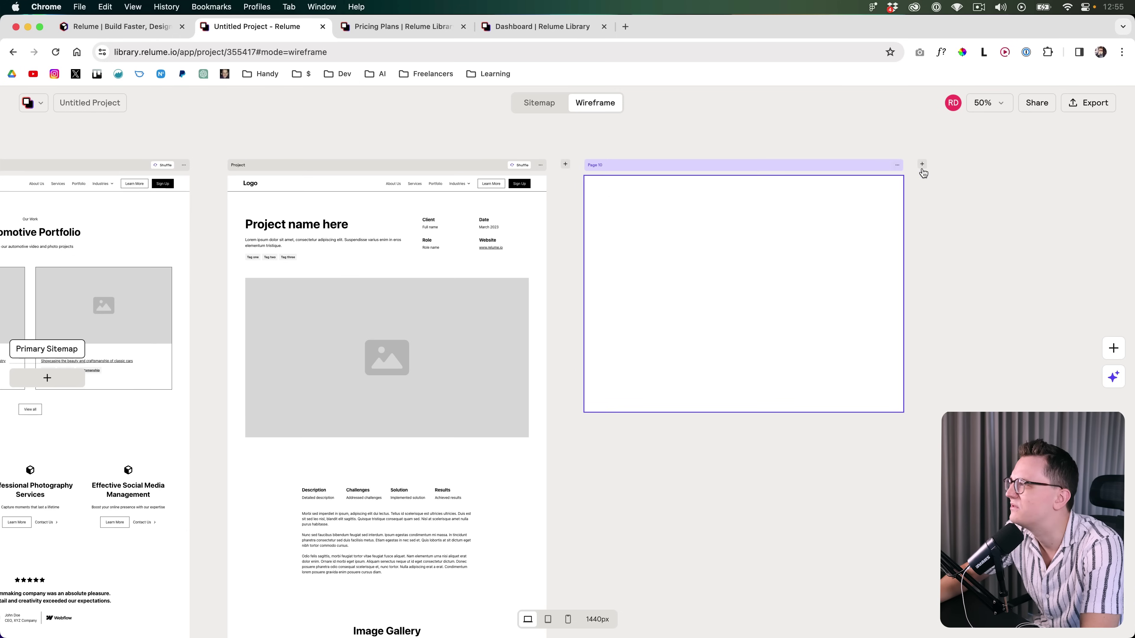
Generate the blank page's wireframe with AI under the page name "Photography portfolio item" and keep the generated page
click(764, 295)
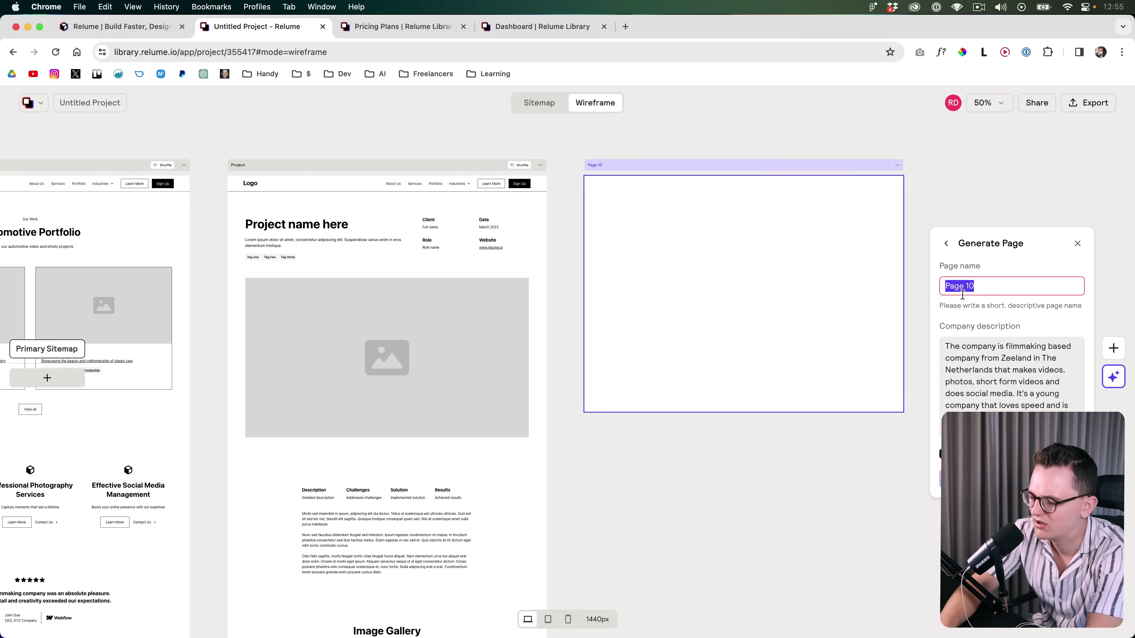
text(Photography portfolio item)
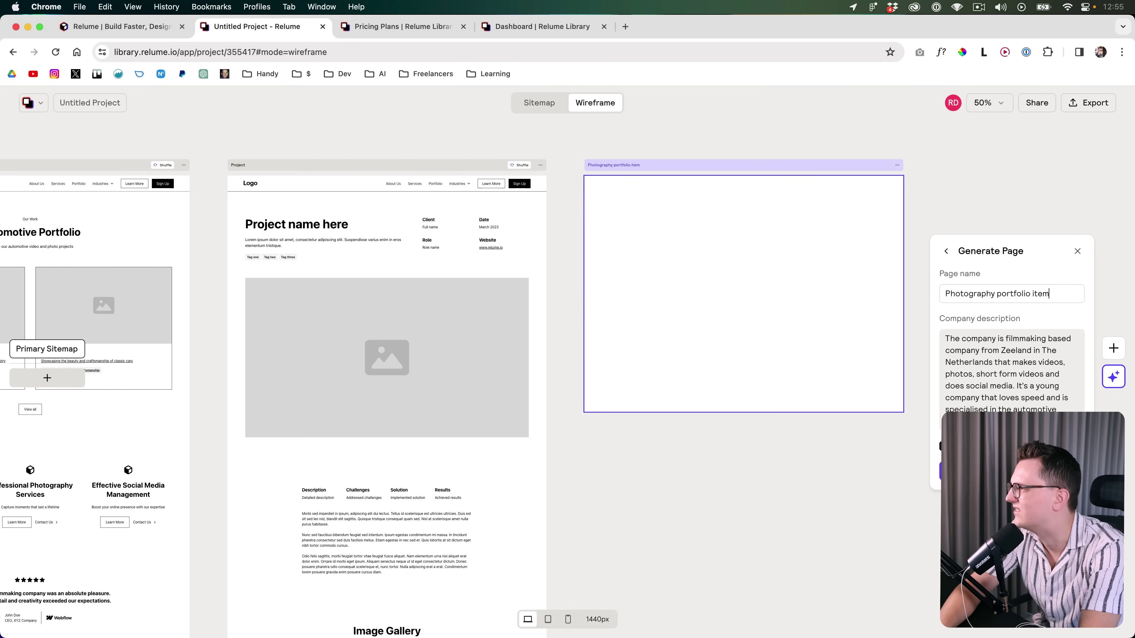
click(1012, 471)
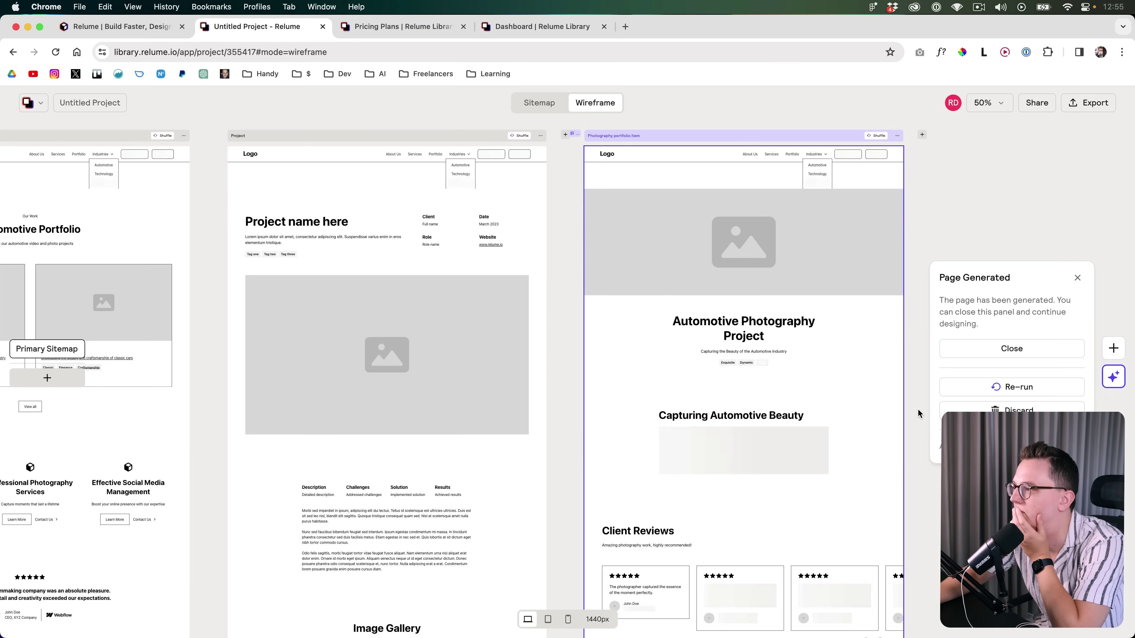
scroll(916, 407, down, 3)
scroll(917, 407, down, 10)
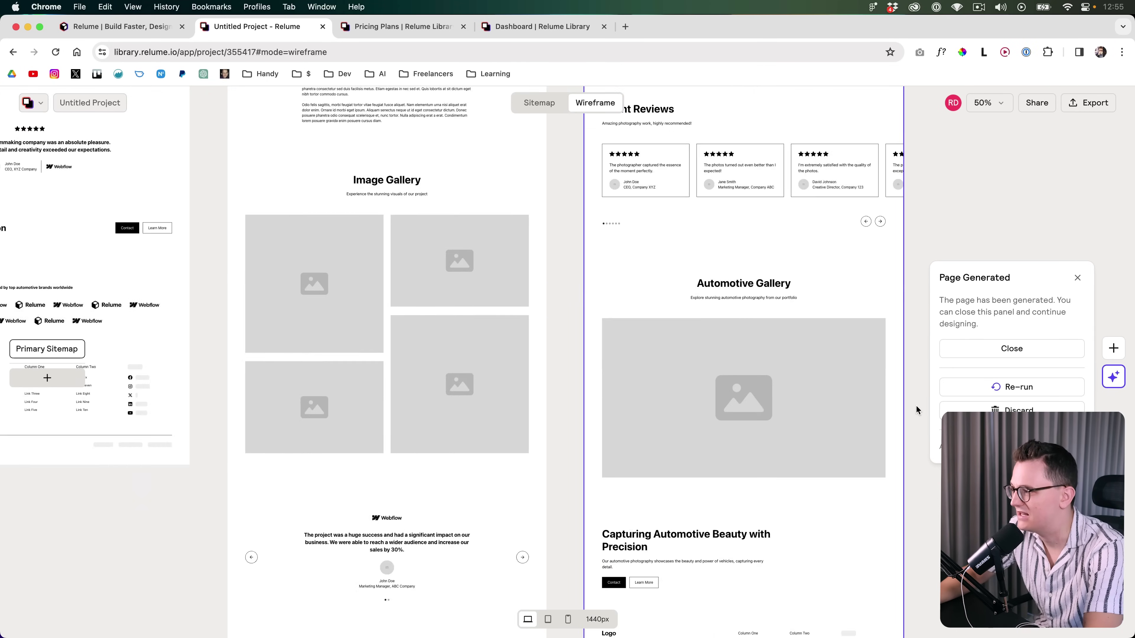
scroll(916, 405, up, 10)
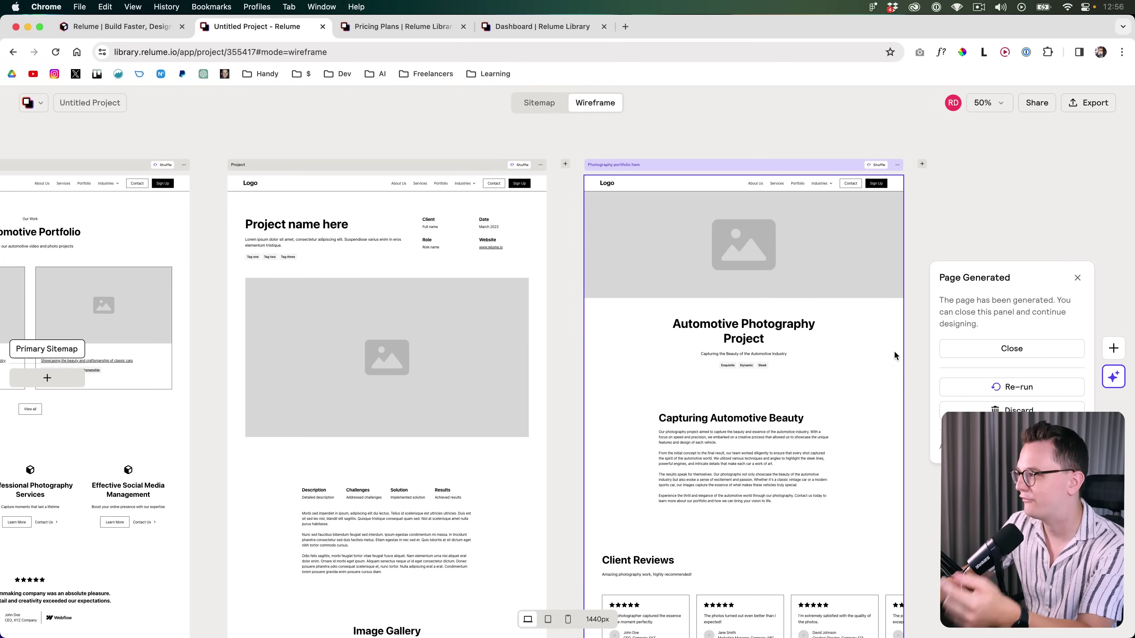
click(1077, 277)
Replace the Automotive Gallery component on the Photography portfolio item page with a layout of one large image beside two stacked images
scroll(843, 374, down, 10)
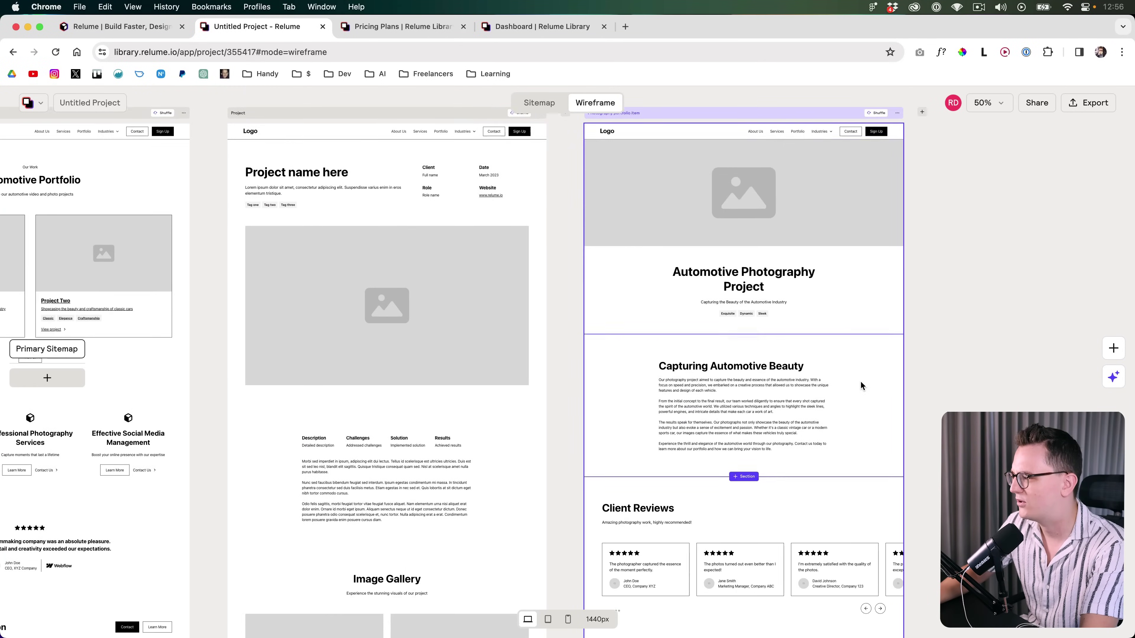
scroll(966, 335, up, 8)
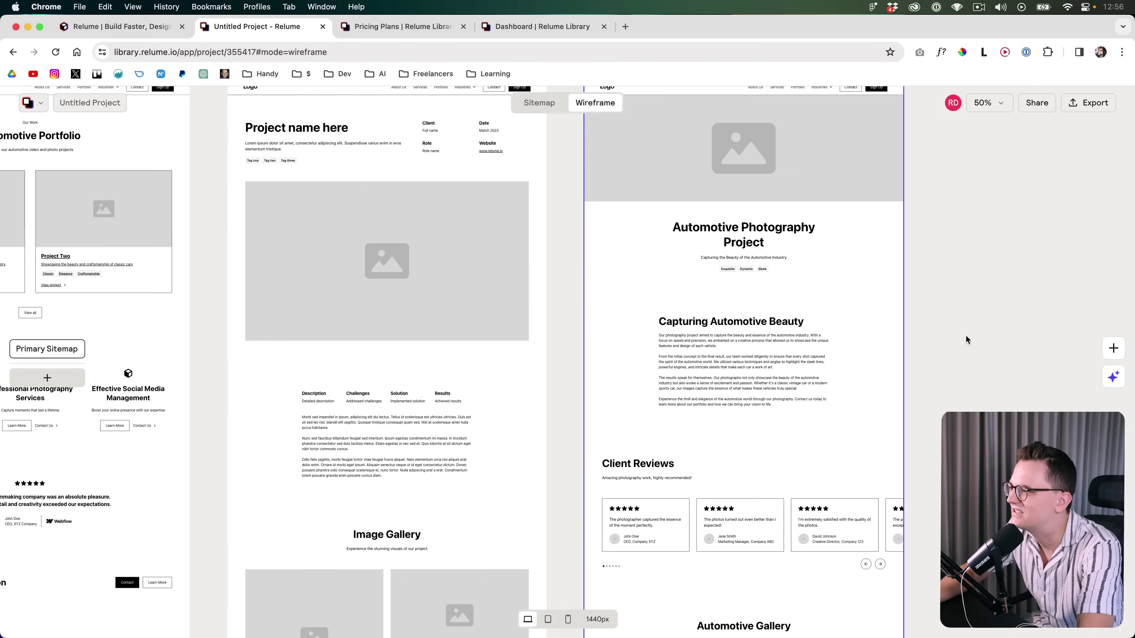
scroll(965, 335, down, 2)
scroll(965, 334, up, 2)
scroll(965, 334, down, 5)
scroll(966, 336, down, 2)
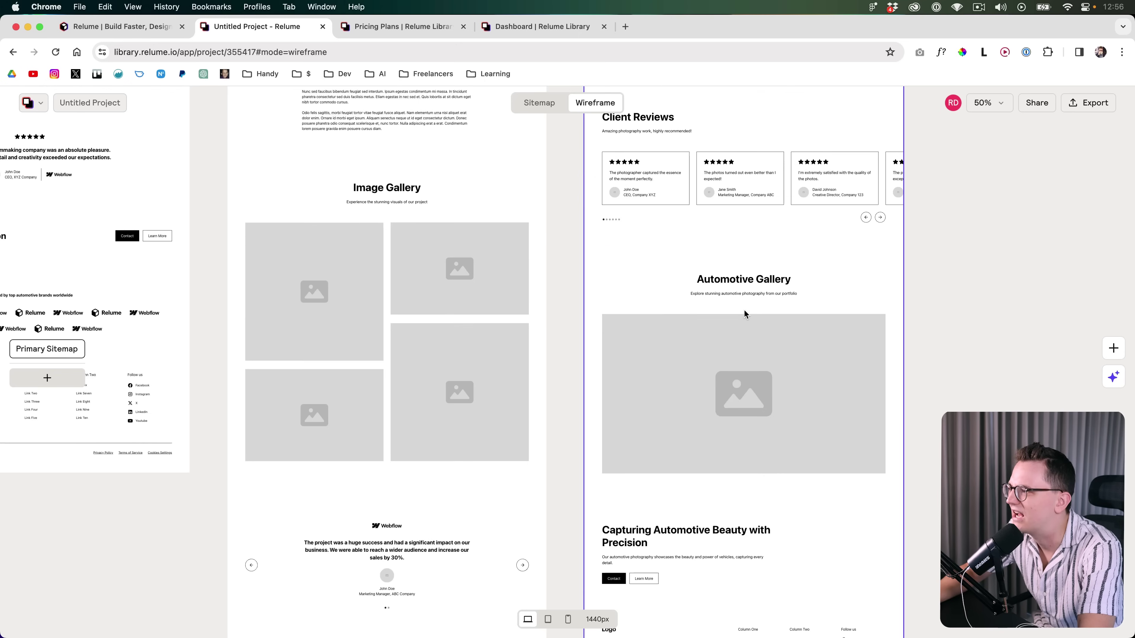
click(770, 335)
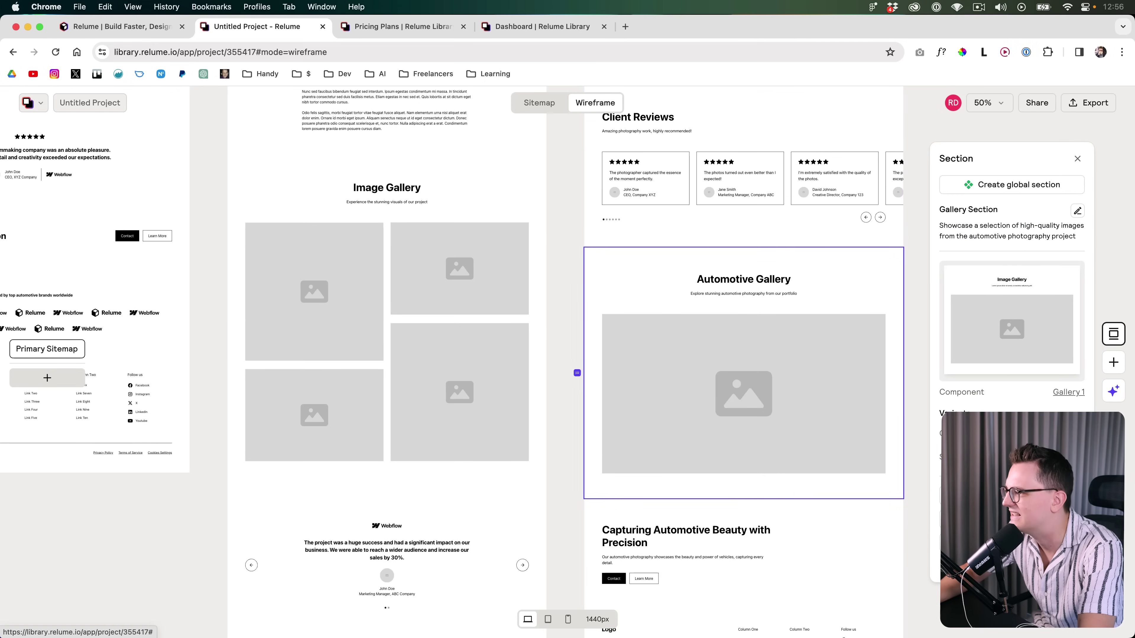
click(1068, 392)
scroll(938, 363, down, 3)
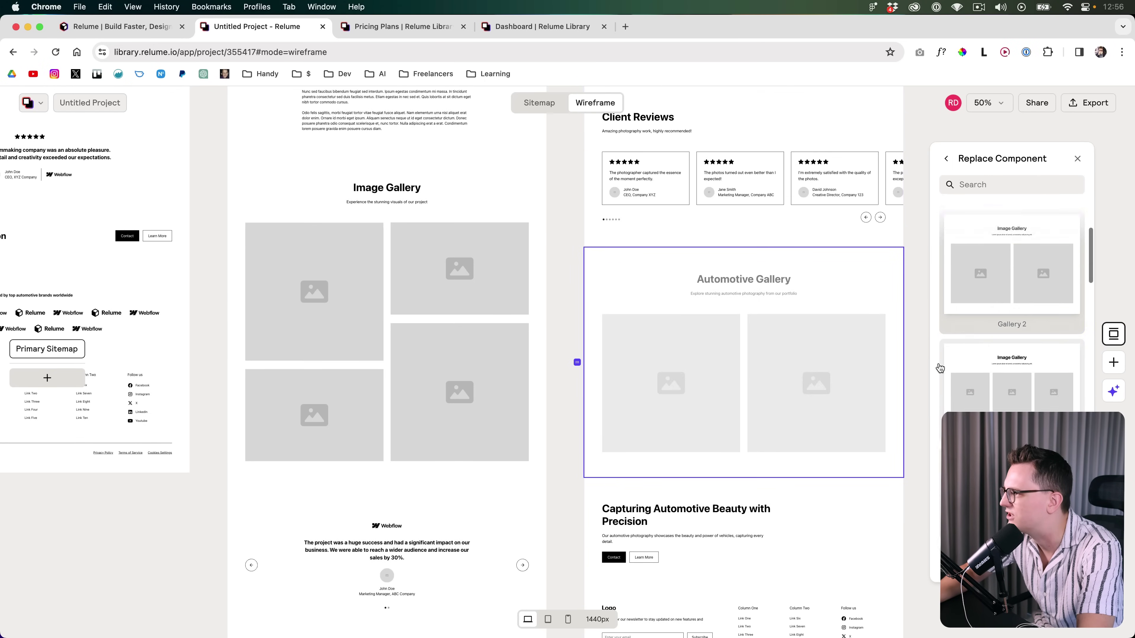
scroll(938, 362, down, 5)
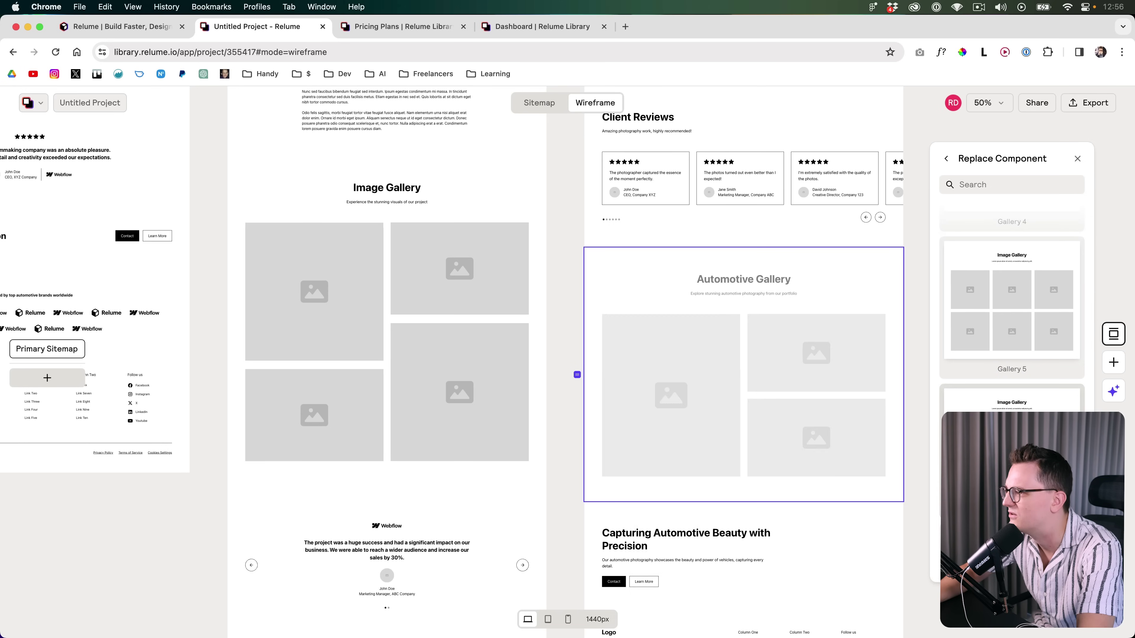
click(913, 342)
Move the Automotive Gallery section above Client Reviews on the Photography portfolio item page and check the new section order
scroll(774, 488, up, 3)
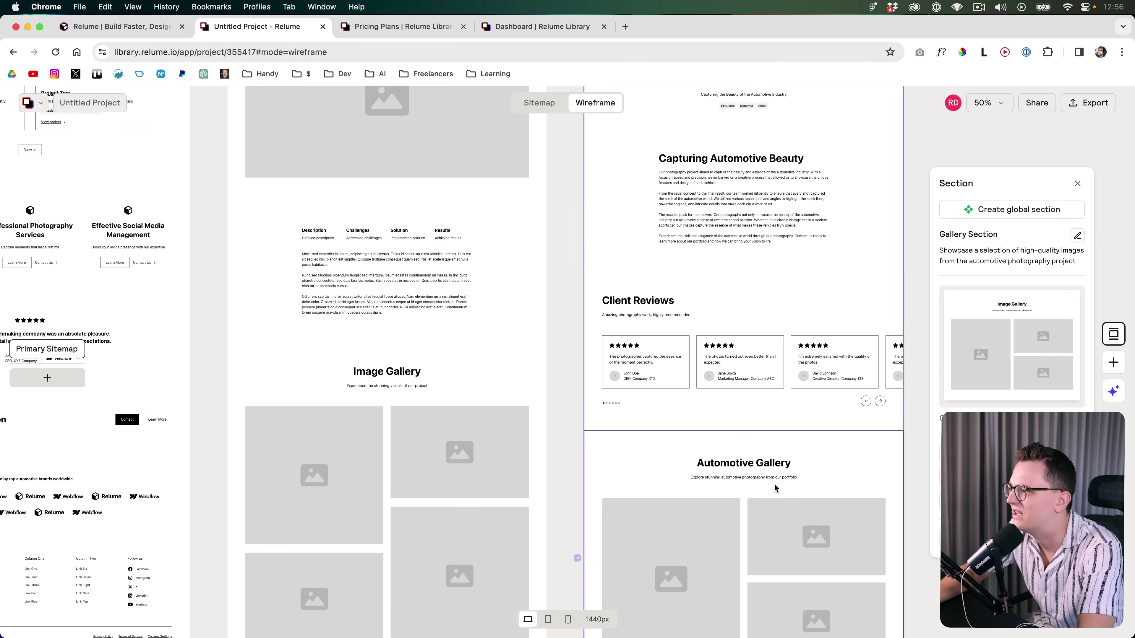
scroll(755, 475, up, 1)
drag(749, 514, 745, 326)
scroll(743, 457, up, 3)
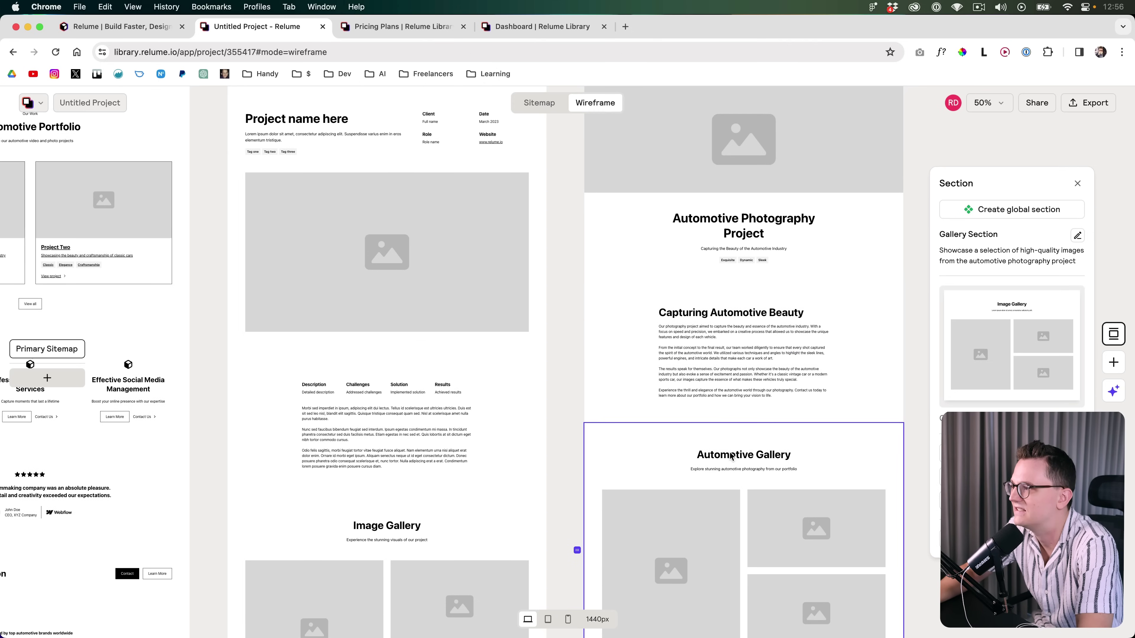
scroll(760, 286, up, 1)
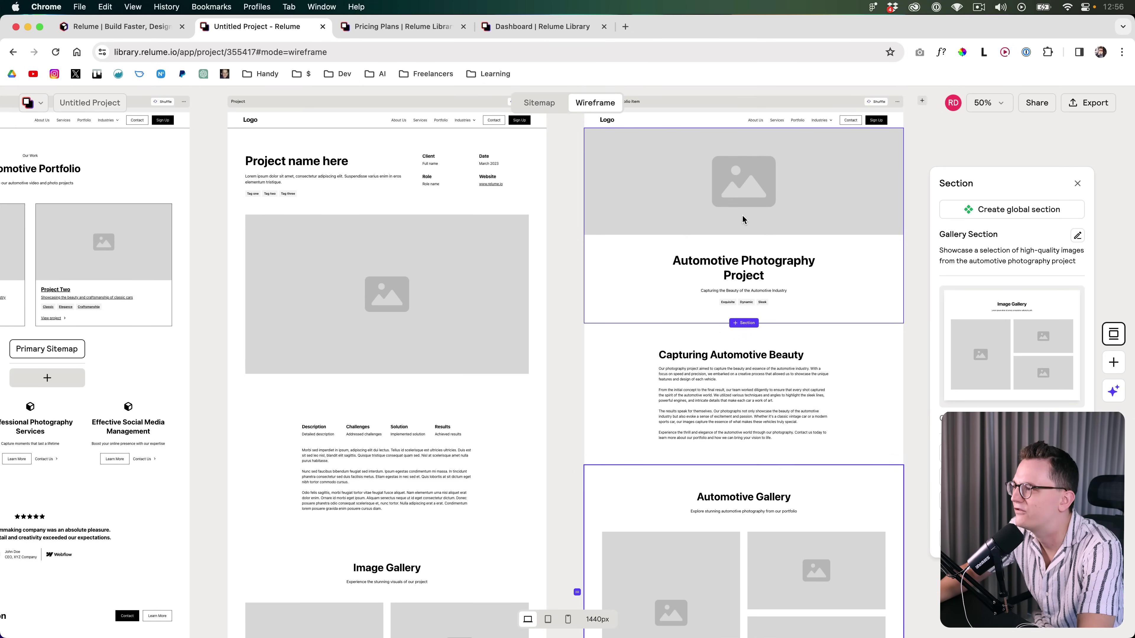
scroll(742, 215, down, 4)
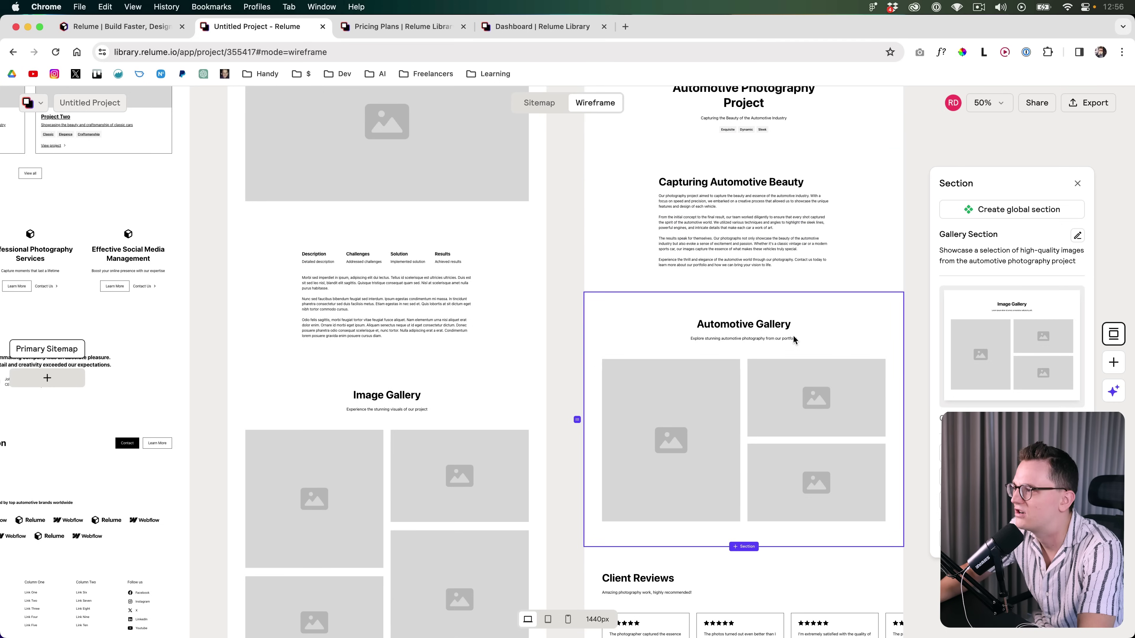
scroll(794, 340, down, 4)
scroll(763, 336, up, 1)
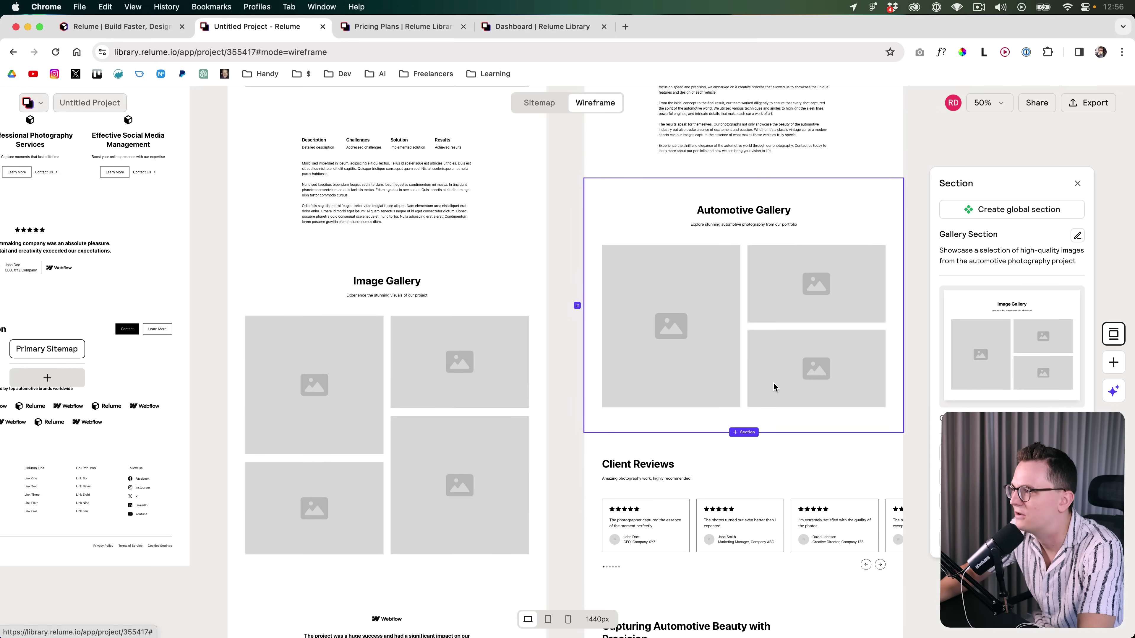
click(1078, 184)
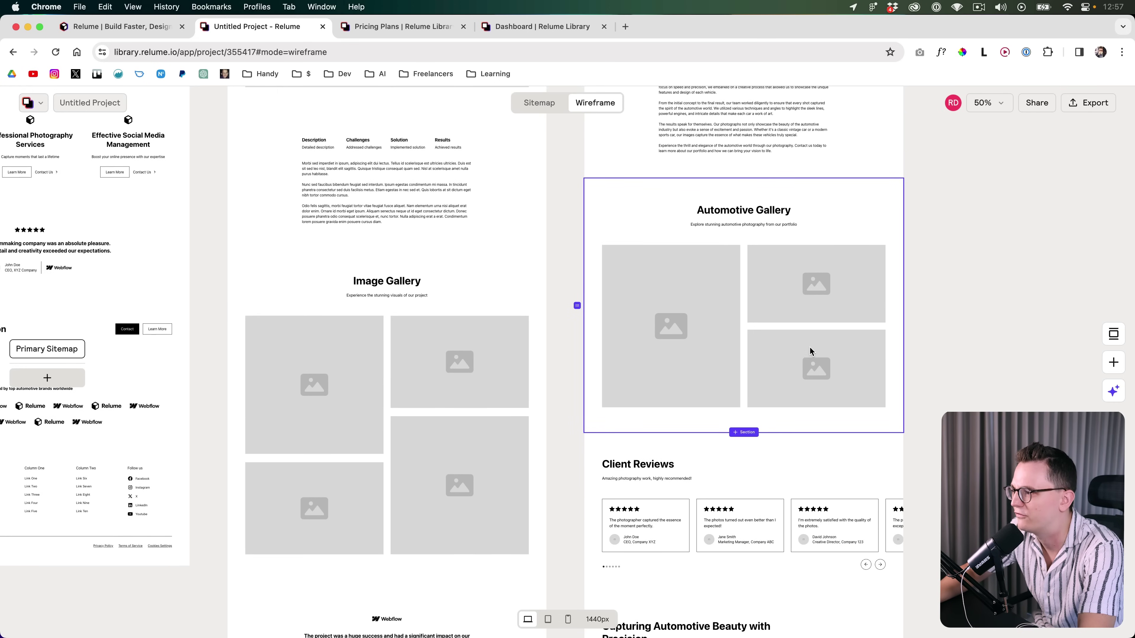
Delete the Client Reviews section from the Photography portfolio item wireframe
scroll(805, 346, down, 3)
click(774, 359)
right_click(774, 360)
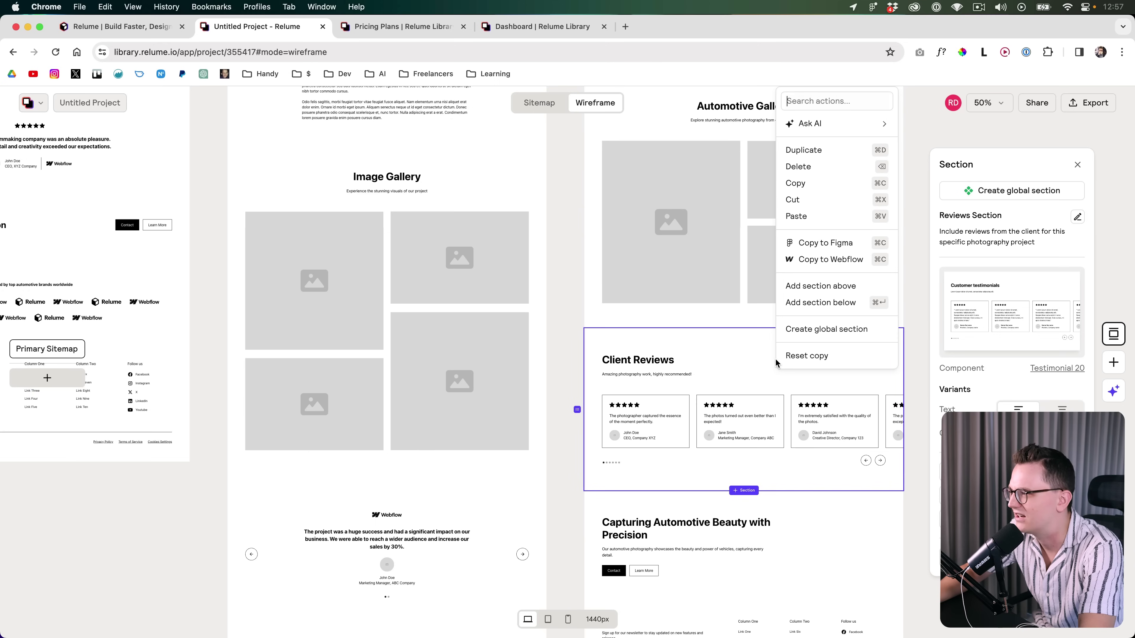
click(830, 166)
scroll(654, 405, up, 1)
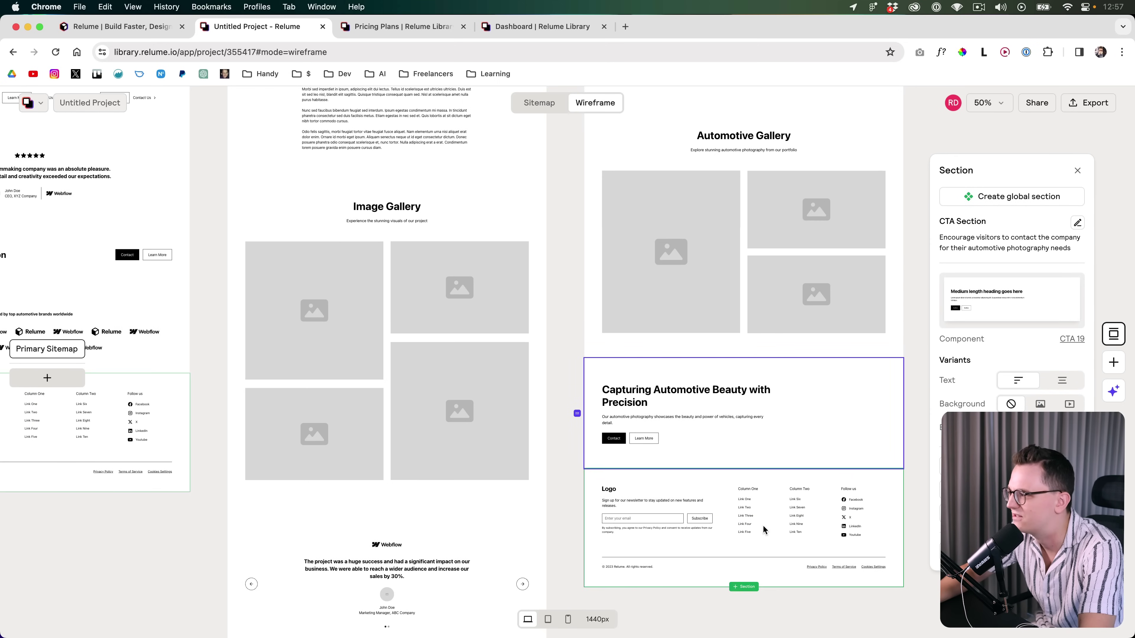
click(920, 430)
Copy the address of the project's view-only share link
scroll(919, 430, up, 12)
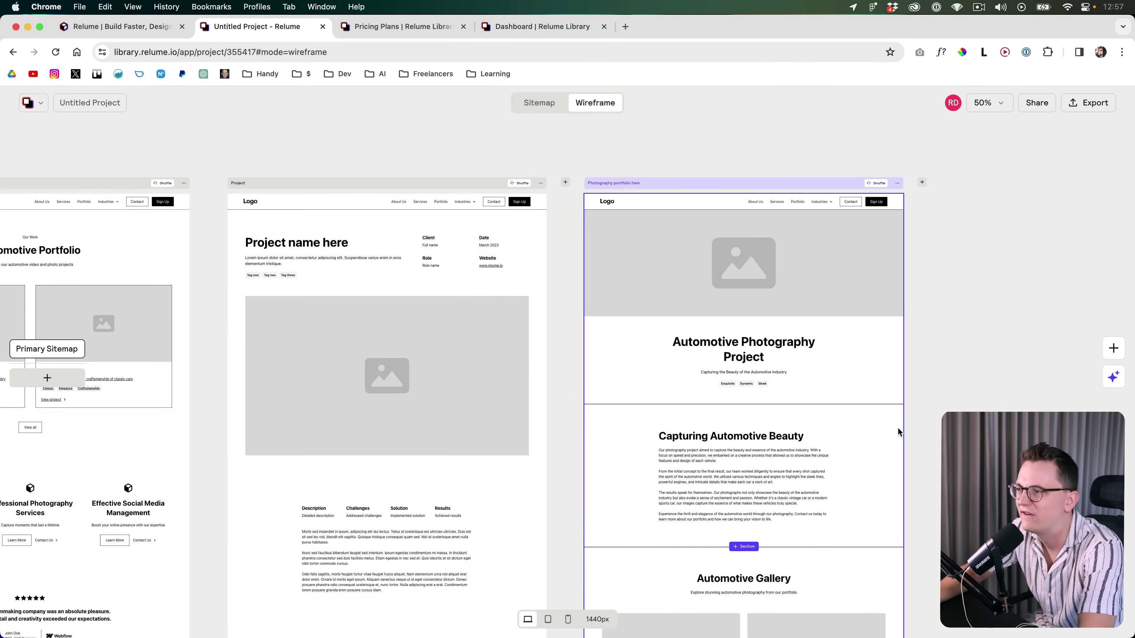
scroll(898, 428, down, 6)
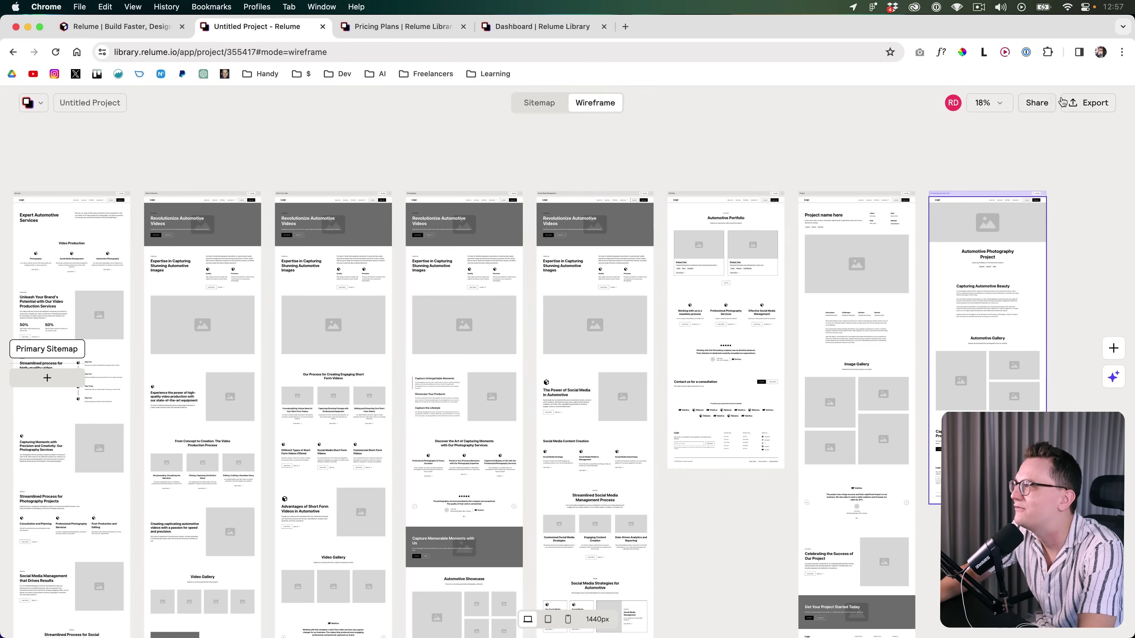
click(1044, 104)
right_click(603, 373)
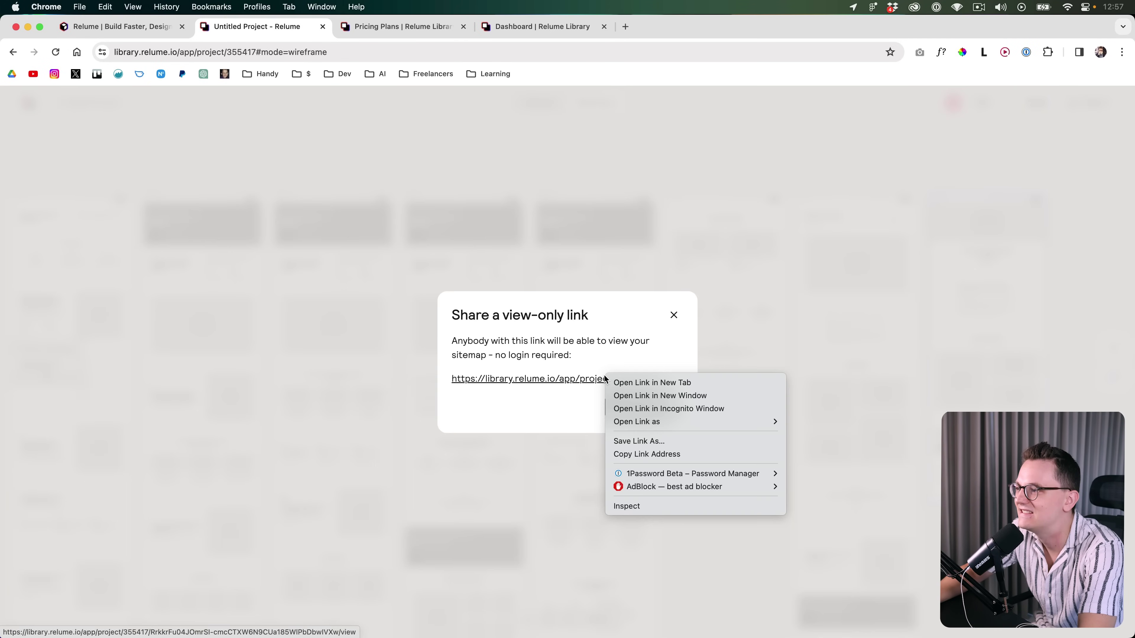
click(642, 449)
Preview the shared project's wireframes through the view-only link in an incognito window, then close that window
key(super+shift+n)
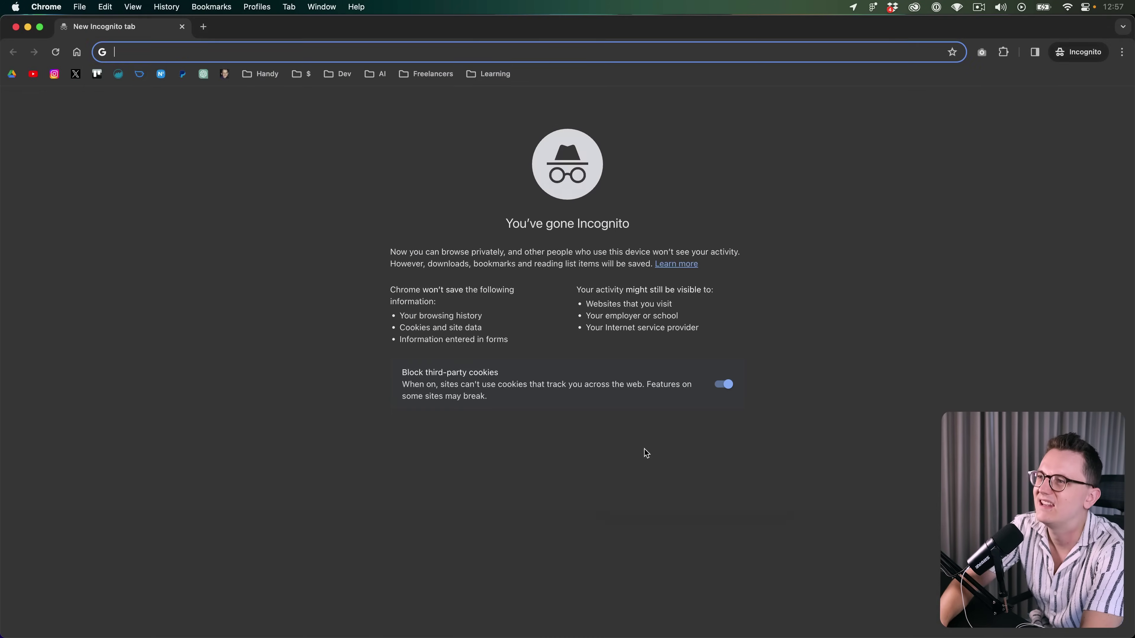
key(super+v)
key(Return)
click(598, 104)
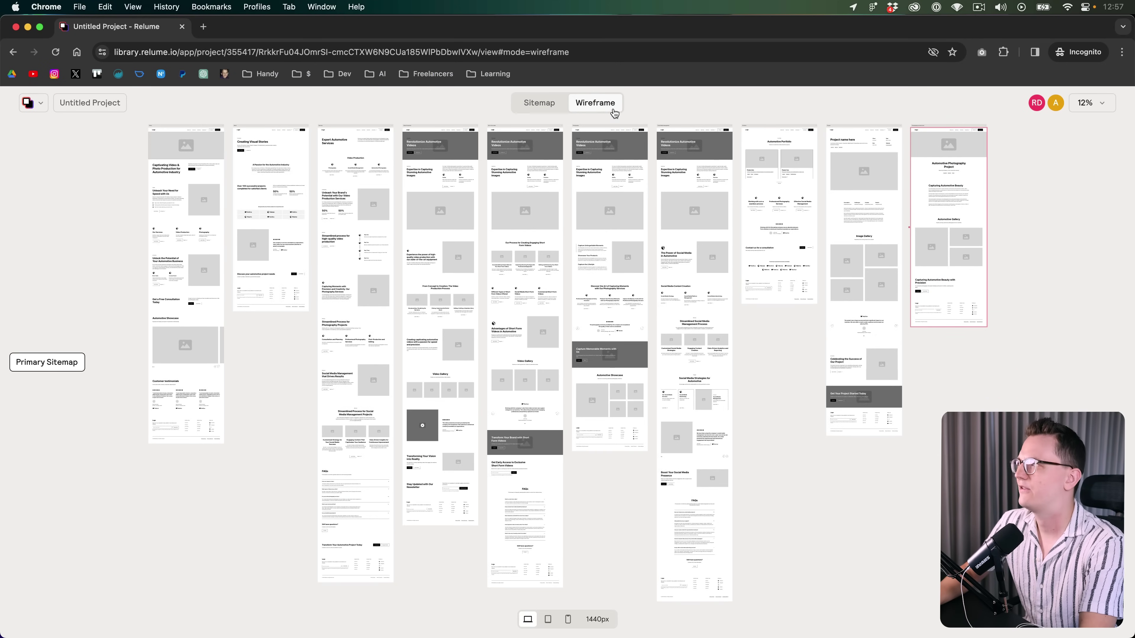
key(super+w)
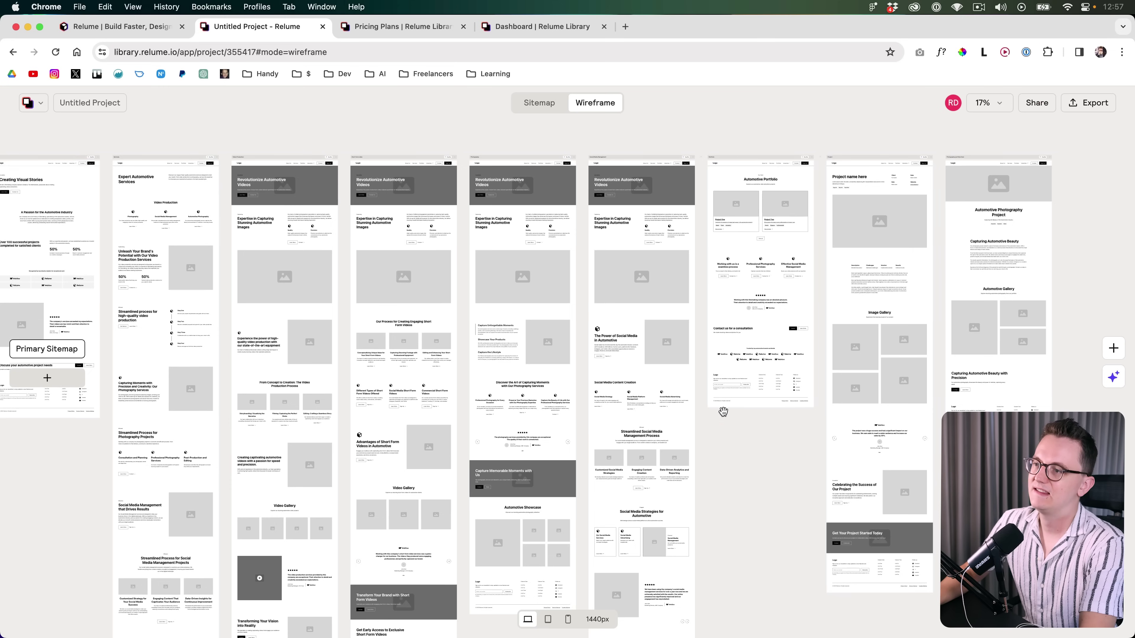
Export the project's wireframes to Figma
scroll(777, 394, left, 3)
scroll(777, 394, down, 2)
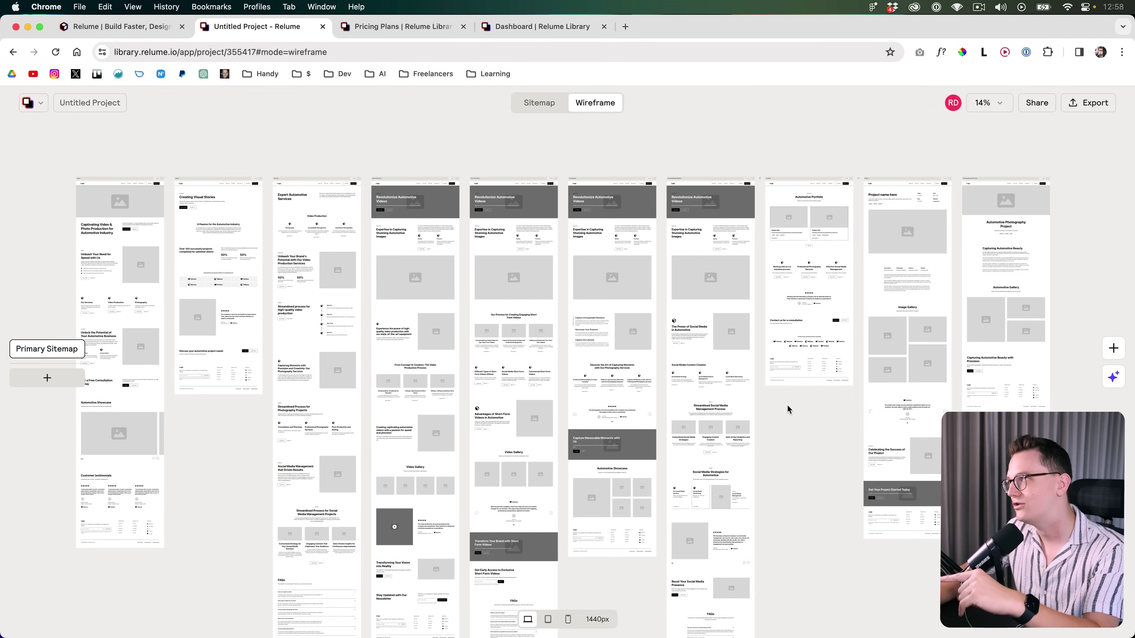
click(1090, 107)
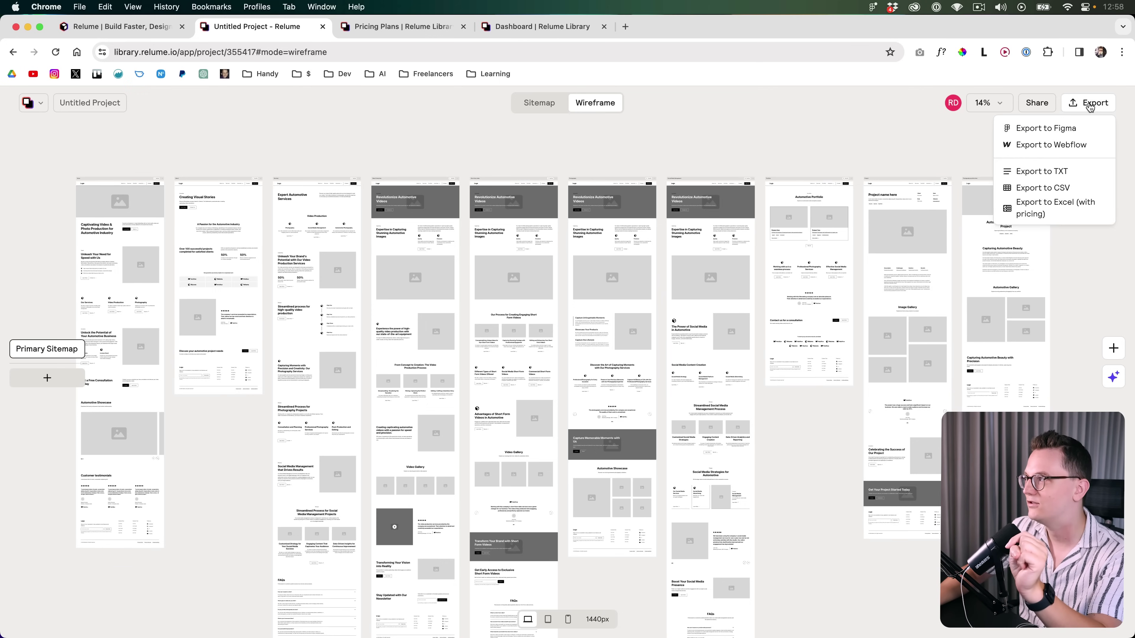
click(1076, 130)
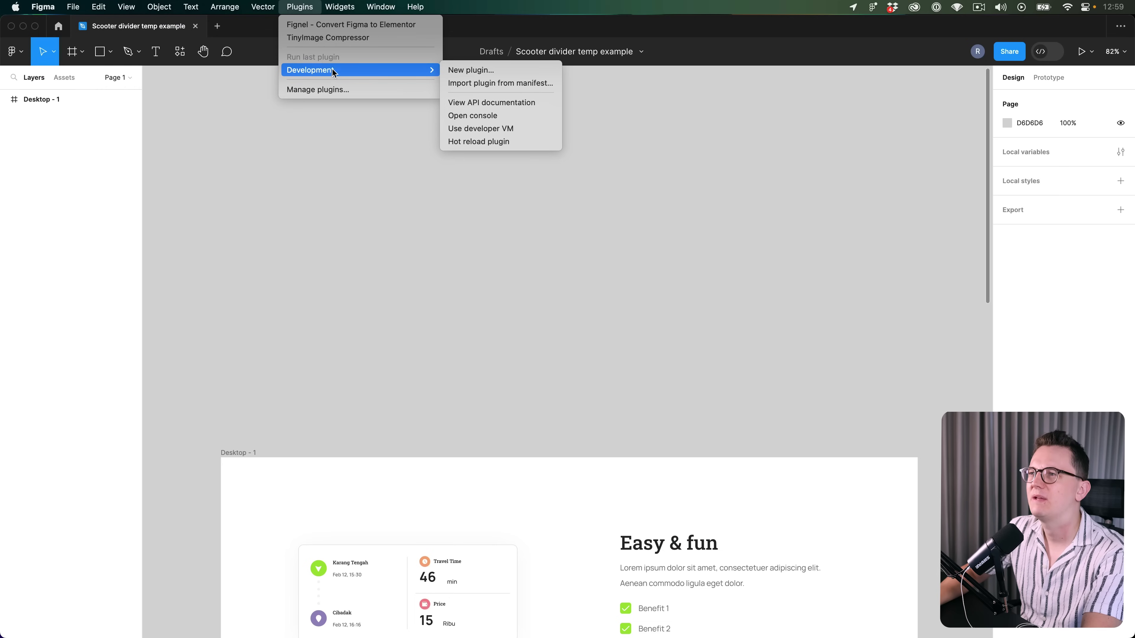
In Figma, search the plugins for Relume Library, run it, link the Relume account and return to the design file
click(333, 88)
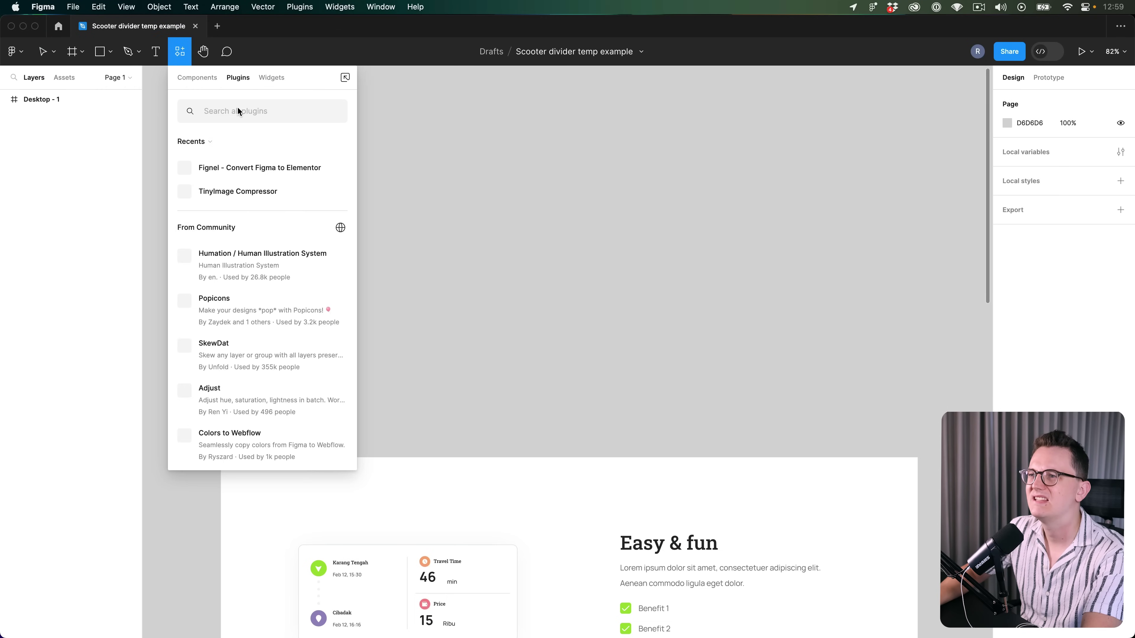
key(super+v)
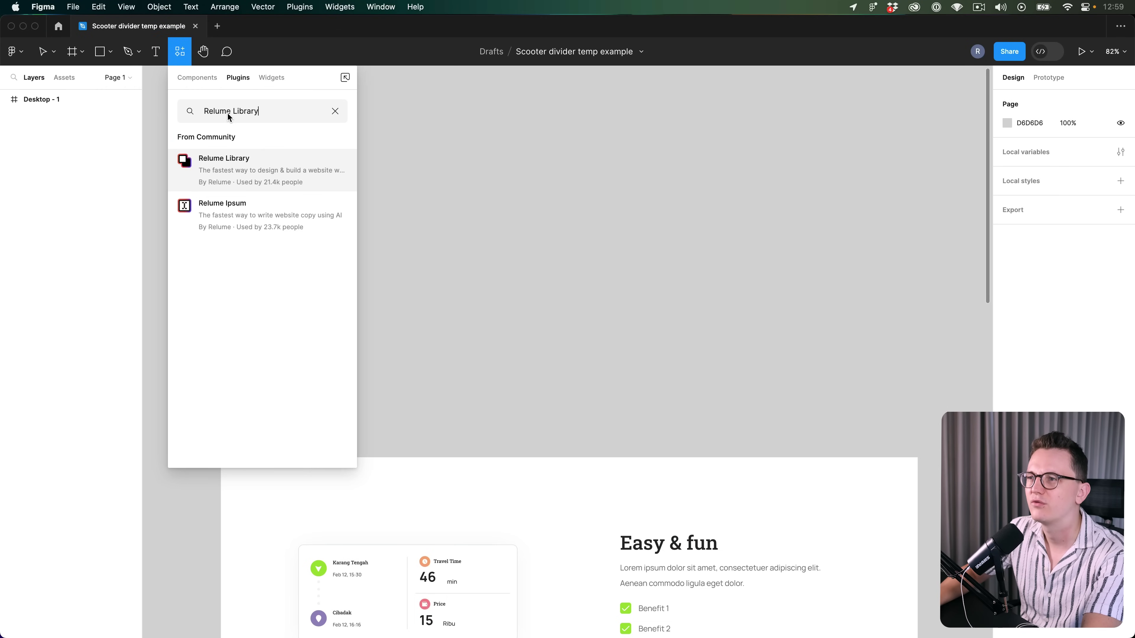
mouse_move(254, 165)
click(331, 171)
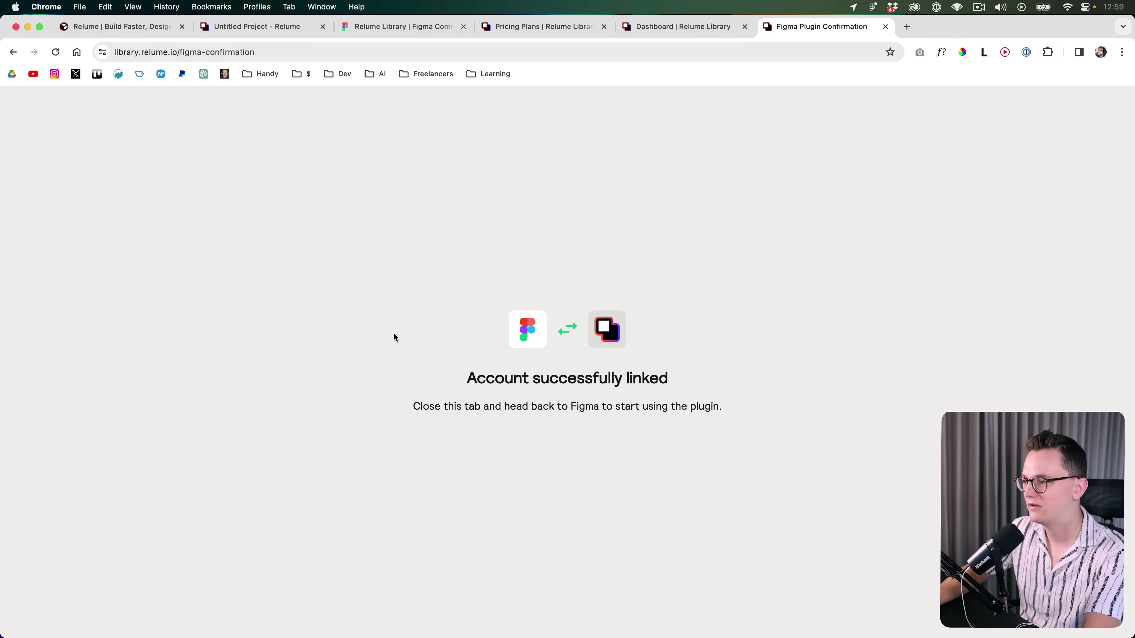
key(super+Tab)
scroll(396, 336, up, 1)
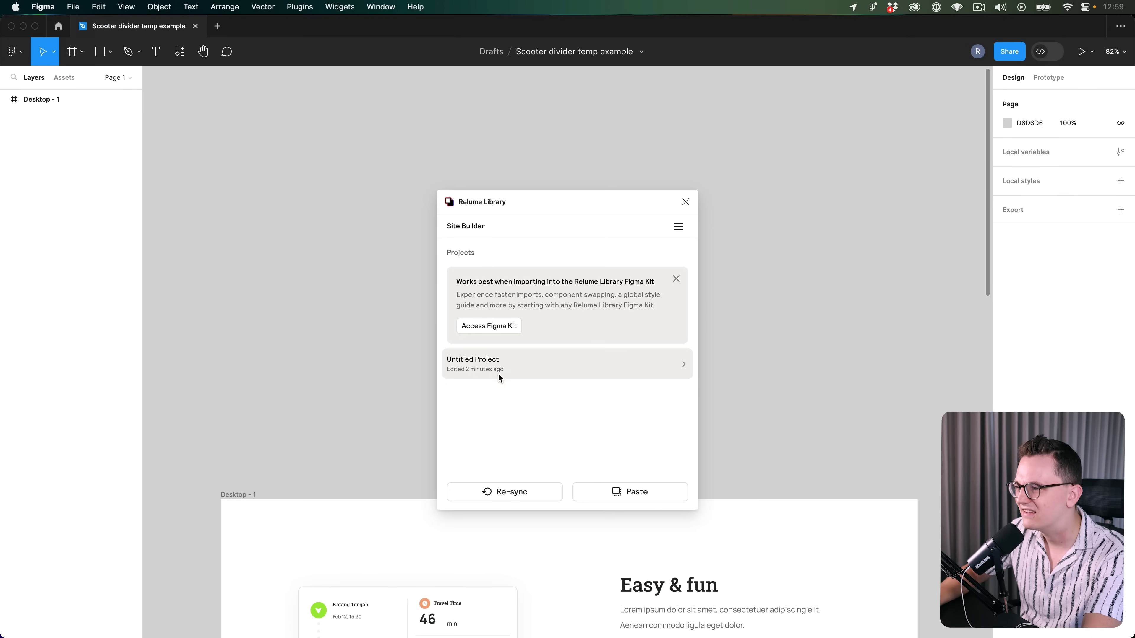
Add the Primary Sitemap wireframe of Untitled Project to the canvas and move the plugin window aside
click(682, 365)
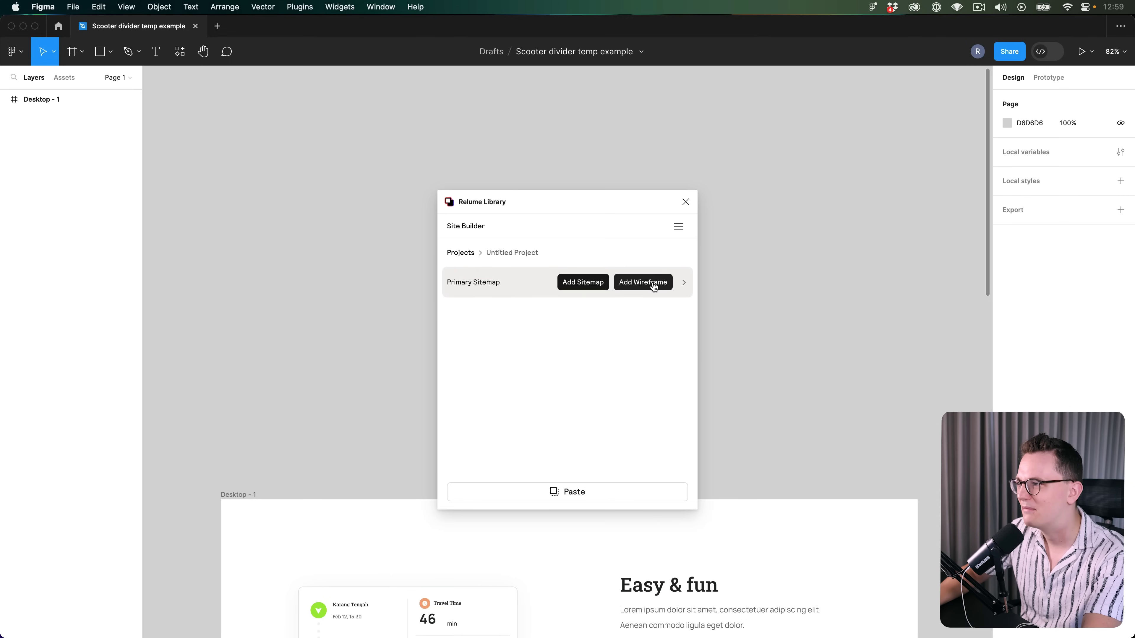
click(657, 282)
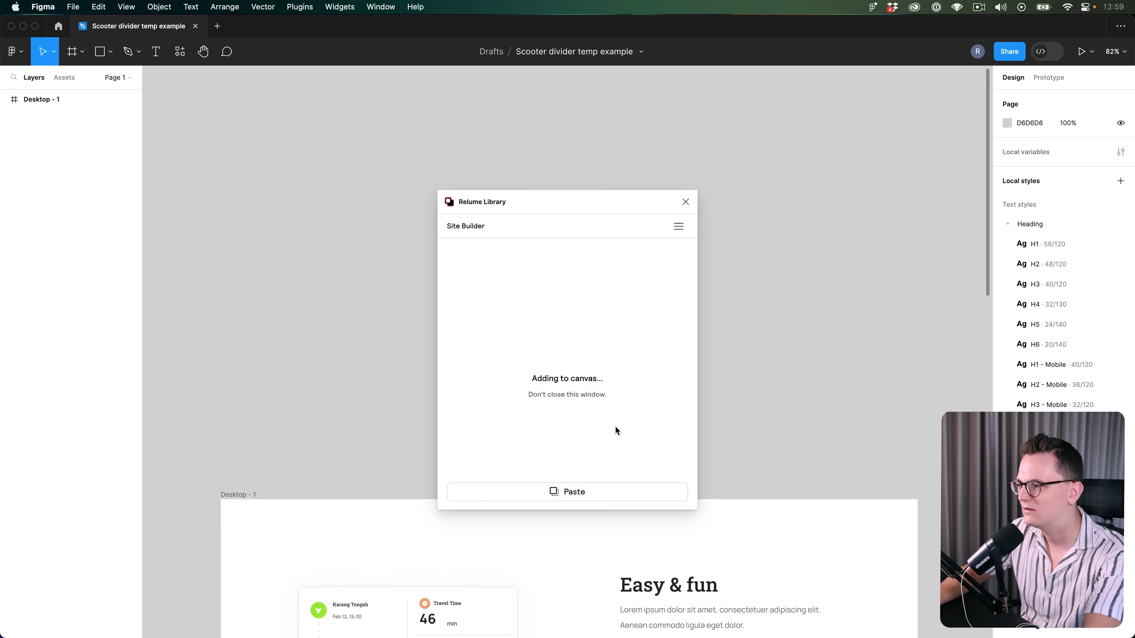
scroll(393, 385, down, 10)
scroll(393, 386, up, 2)
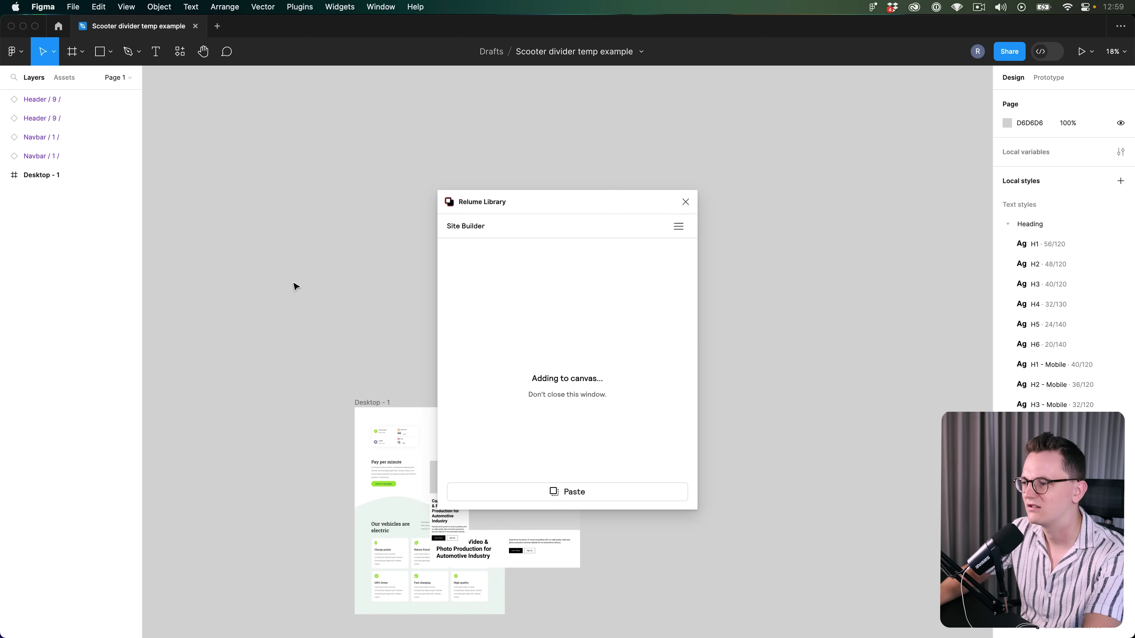
drag(567, 202, 384, 122)
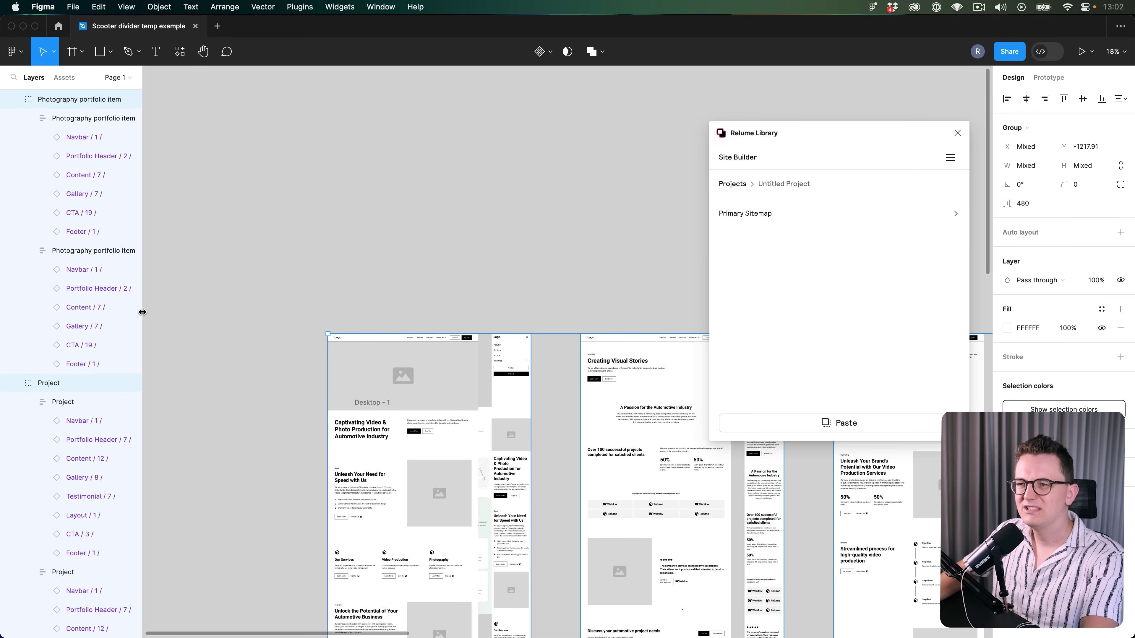
Review the layer structure of the imported pages, close the Relume Library plugin and clear the selection
scroll(114, 296, up, 1)
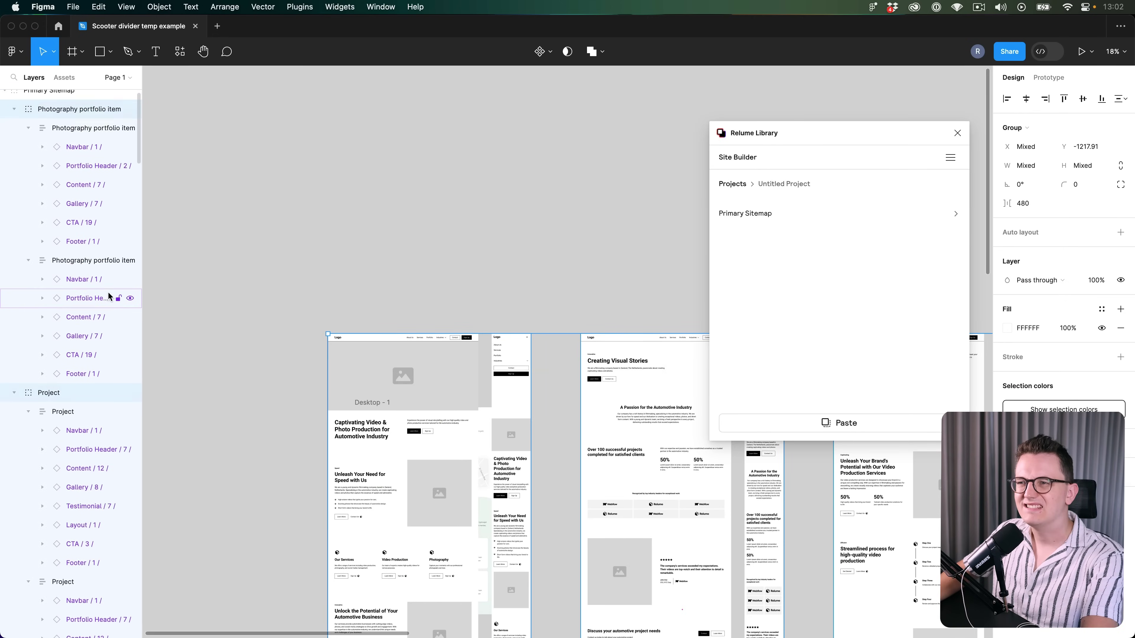
scroll(114, 295, down, 3)
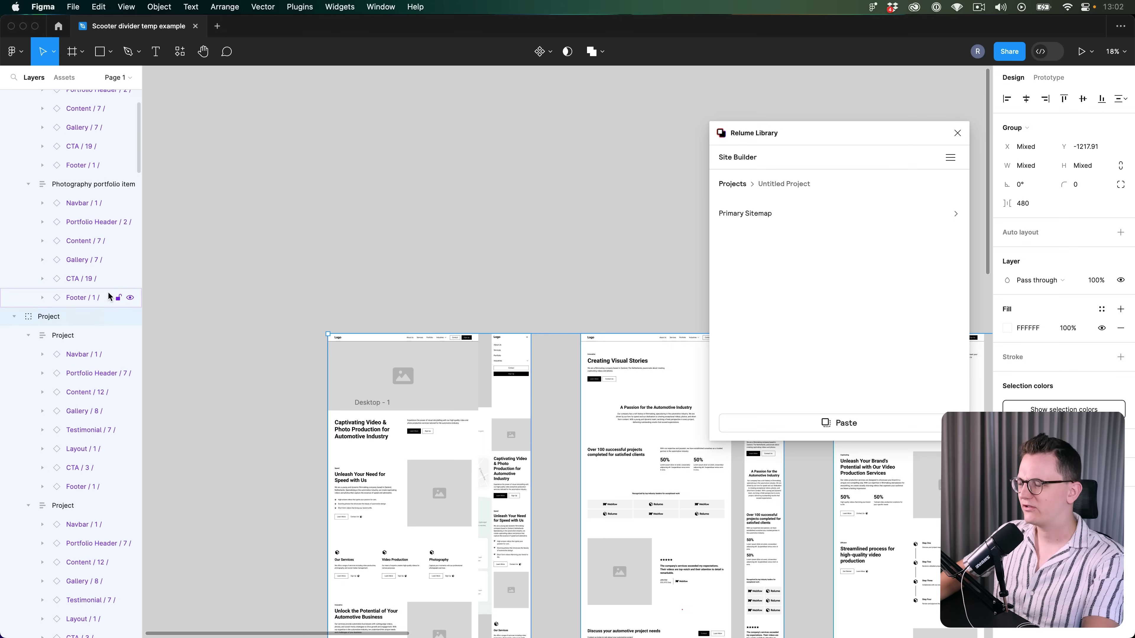
scroll(114, 297, up, 3)
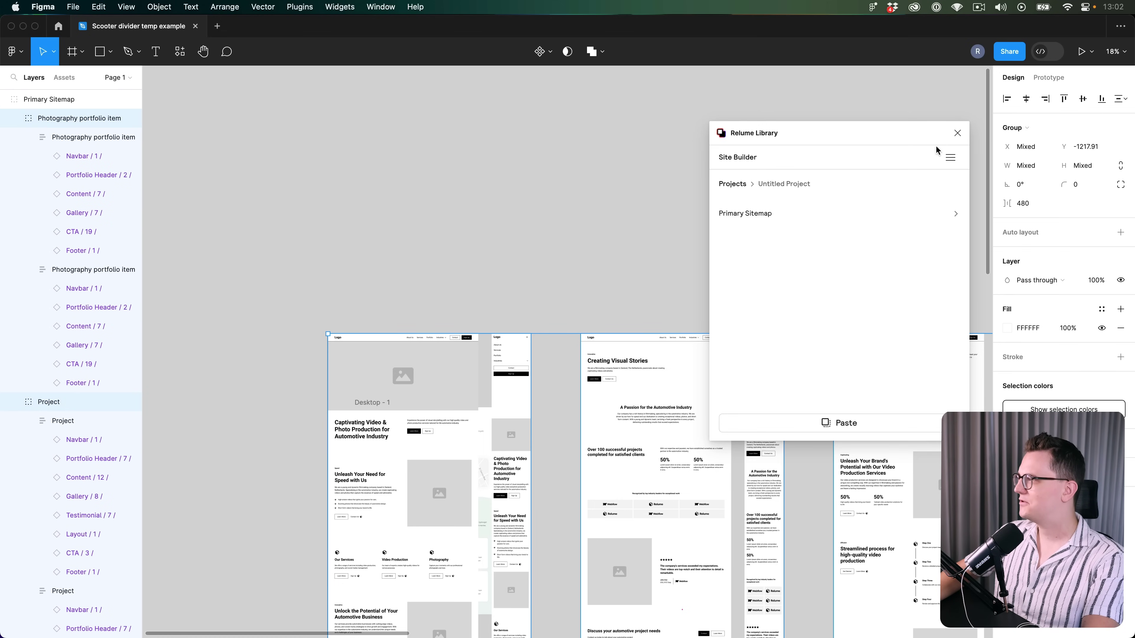
click(958, 134)
click(562, 254)
Move the old Desktop - 1 frame out from under the imported home page and delete it
scroll(502, 271, down, 4)
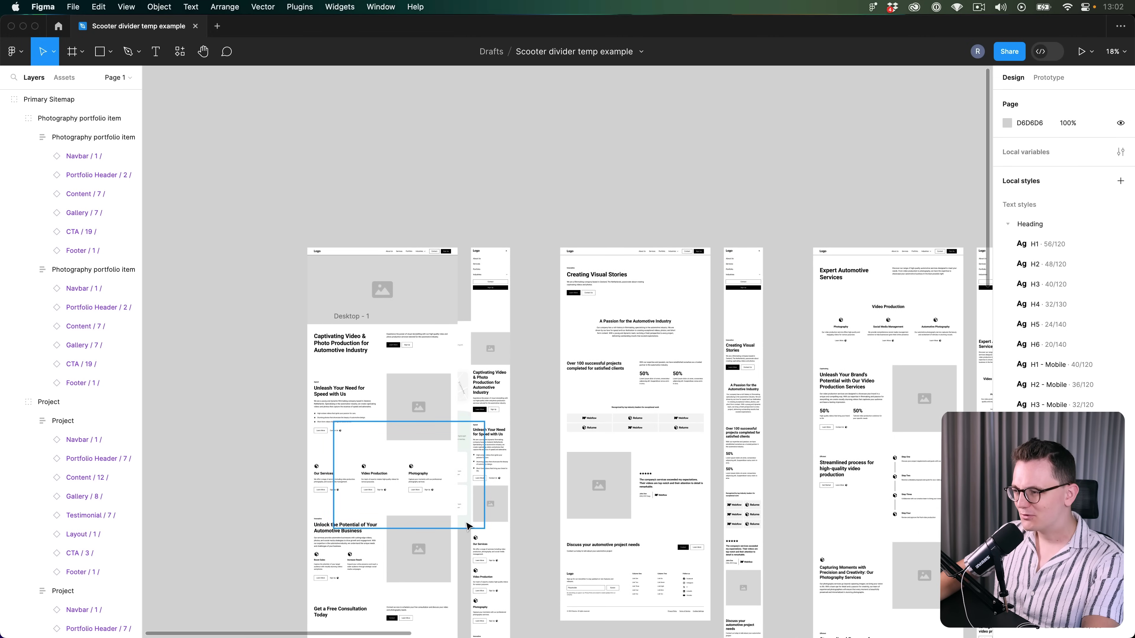
click(466, 526)
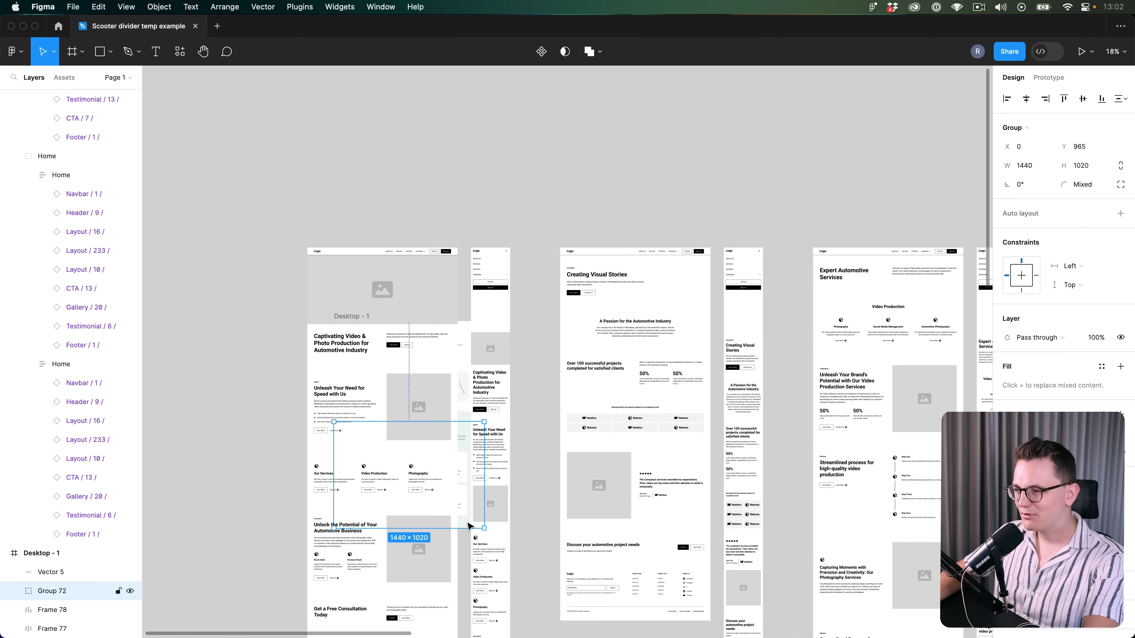
click(60, 554)
drag(351, 316, 157, 245)
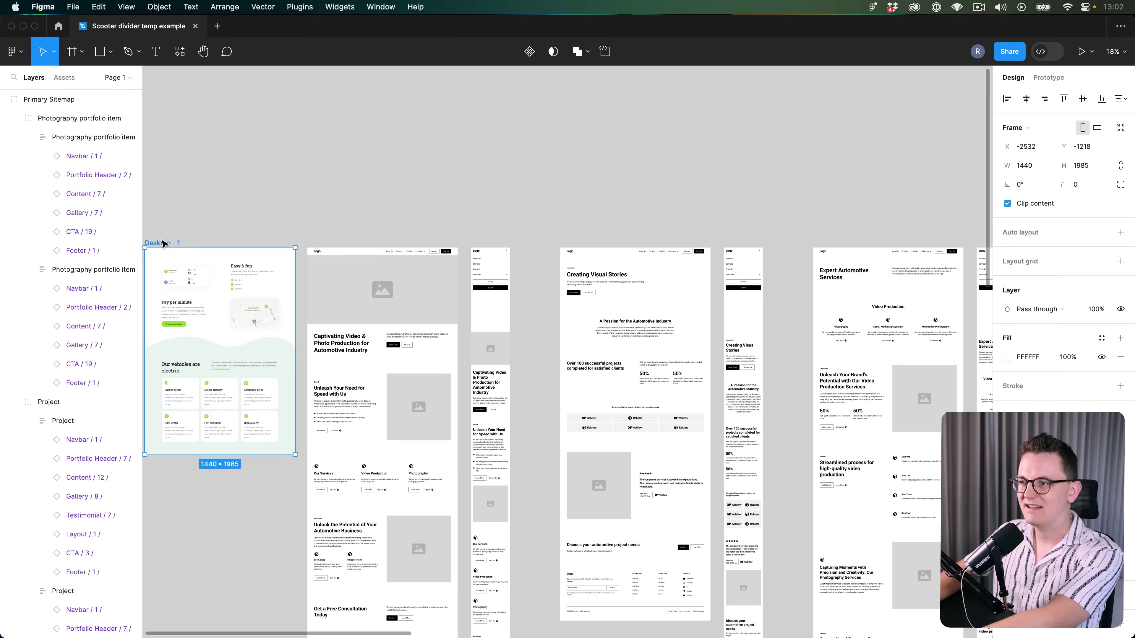
key(Delete)
Examine the imported Primary Sitemap group, comparing the desktop and mobile versions of the Home page
click(366, 271)
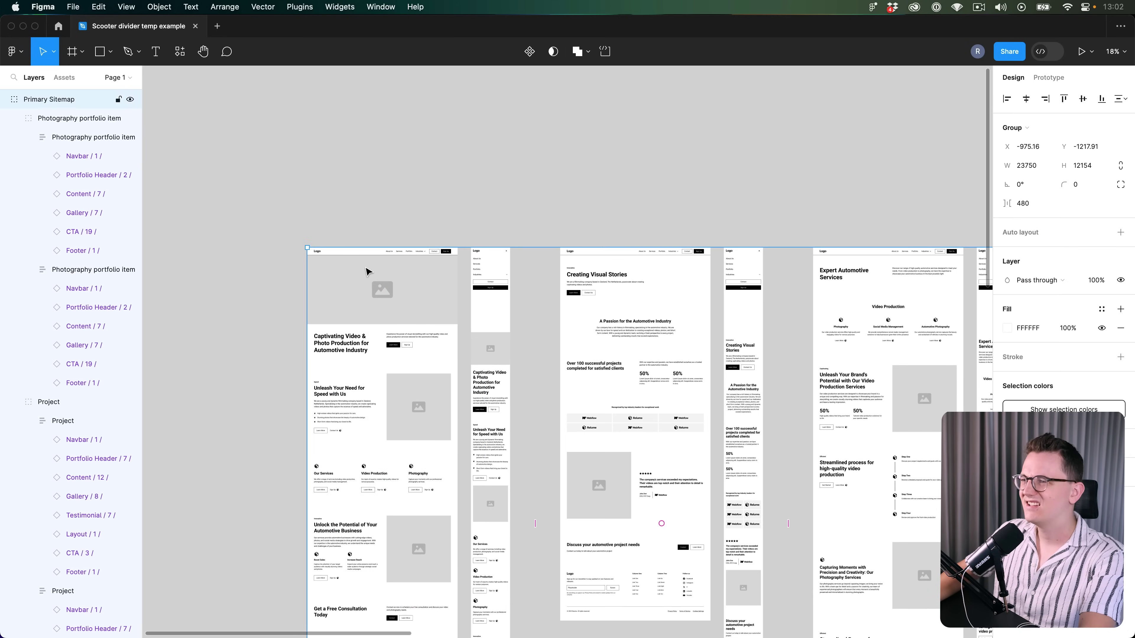
scroll(365, 270, down, 10)
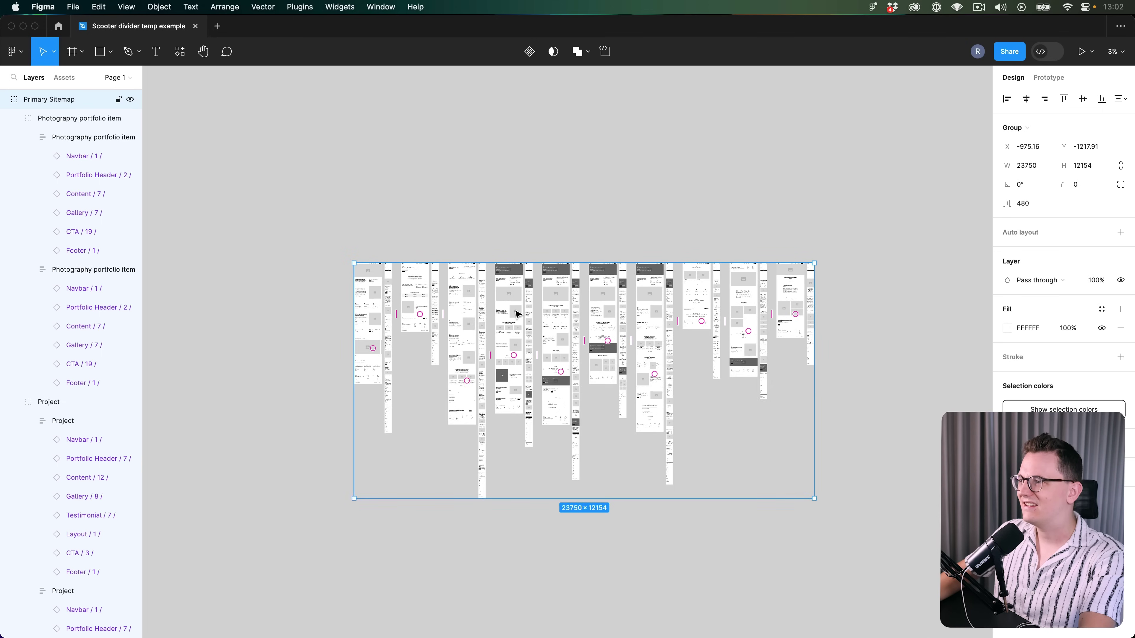
scroll(365, 268, up, 5)
scroll(253, 228, up, 5)
scroll(314, 258, up, 6)
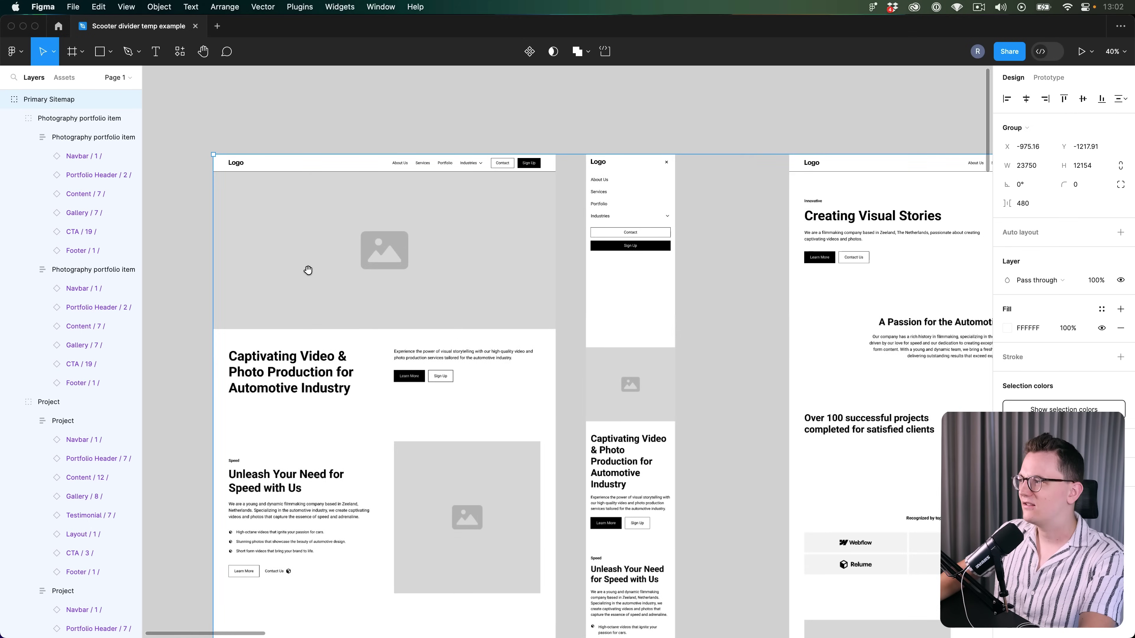
drag(306, 266, 326, 267)
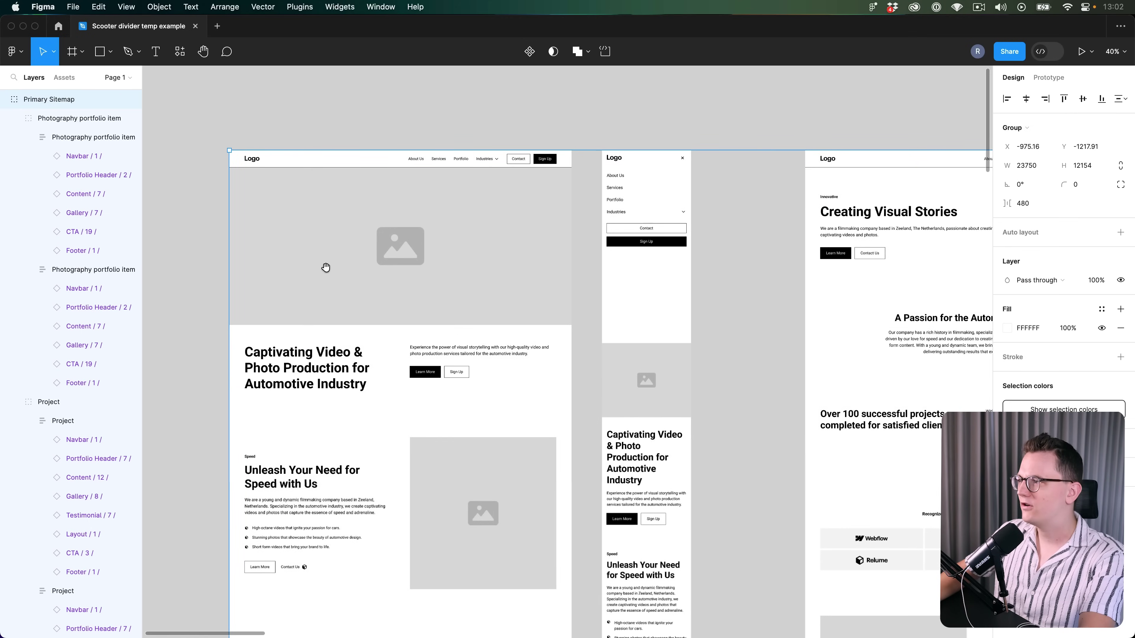
click(687, 128)
click(660, 194)
double_click(661, 195)
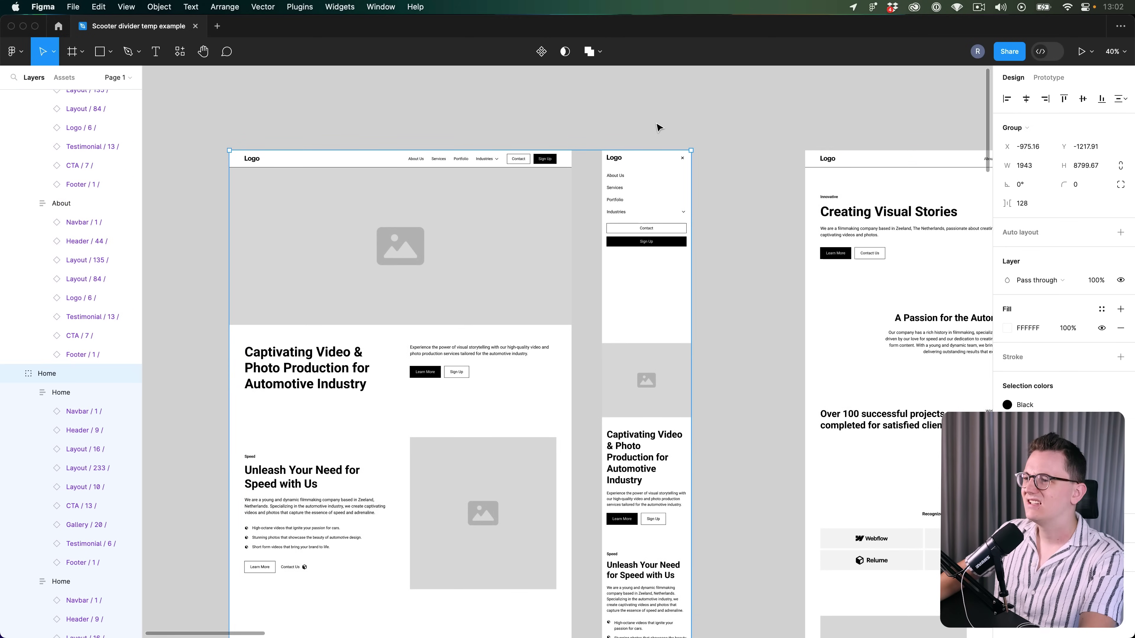
scroll(657, 154, down, 3)
click(711, 275)
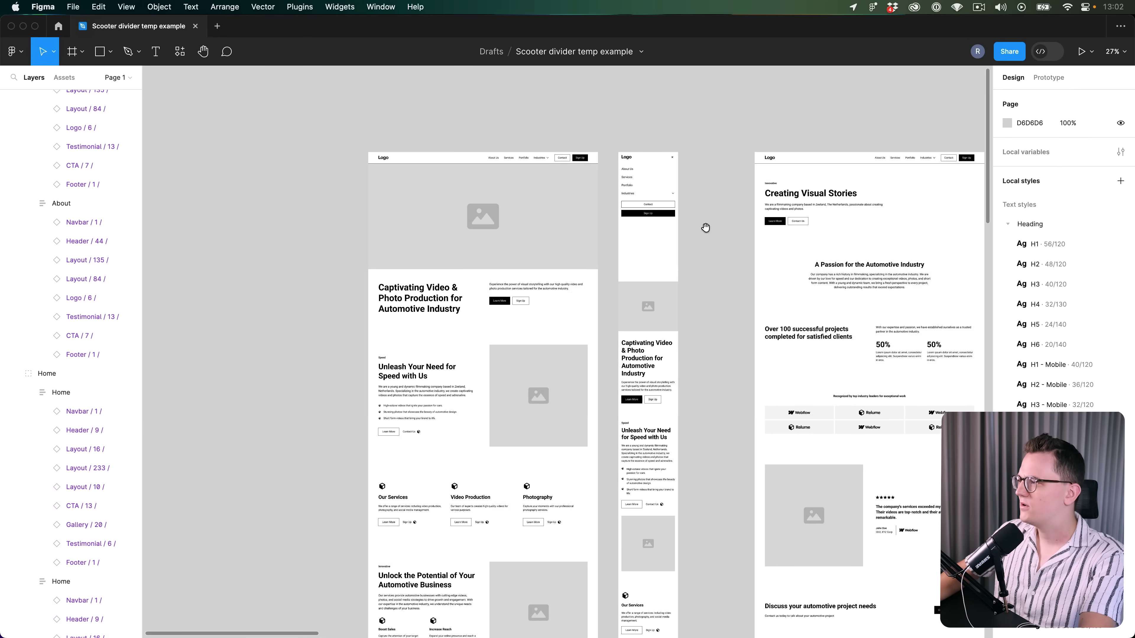
scroll(555, 295, right, 3)
scroll(536, 294, up, 5)
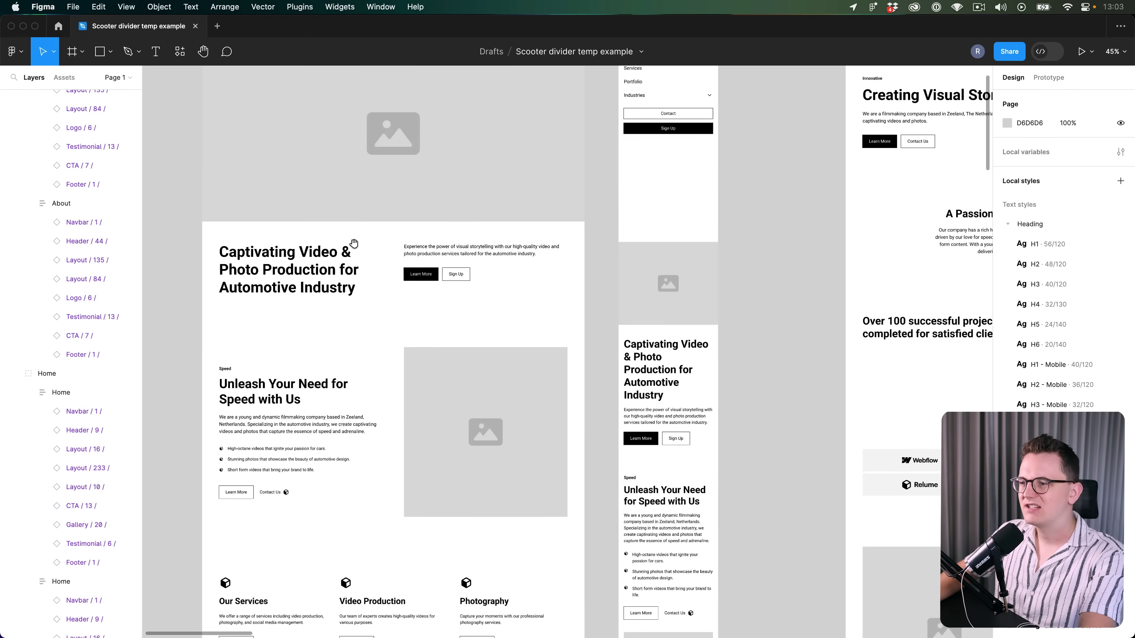
scroll(378, 336, up, 5)
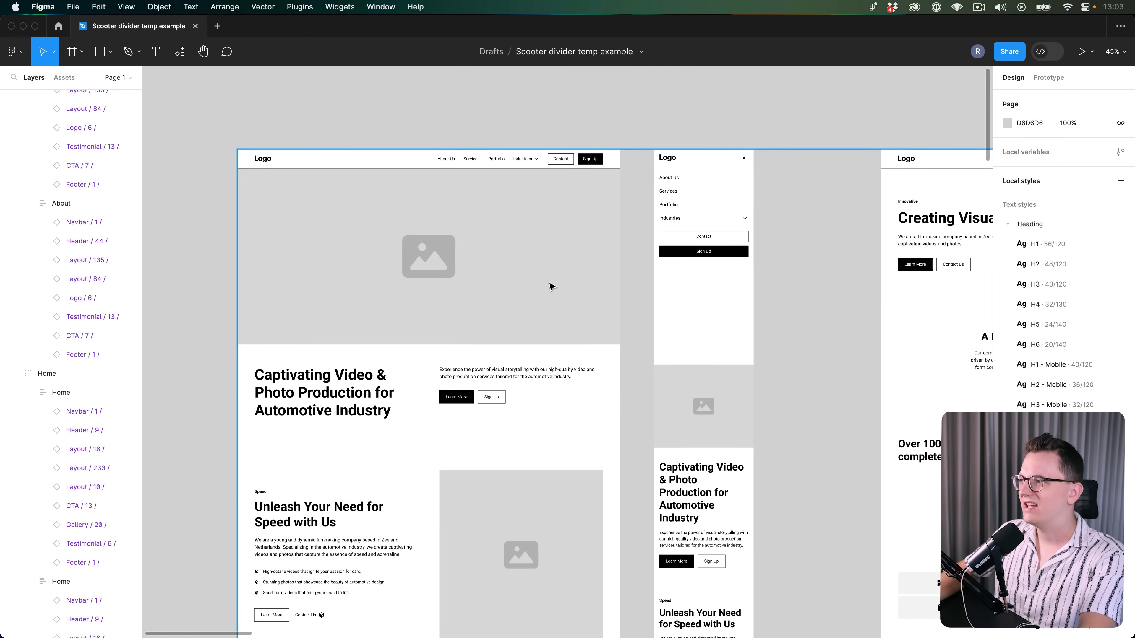
Inspect the nested layers and auto layout settings of the desktop Home page's header section
click(399, 298)
scroll(443, 362, down, 5)
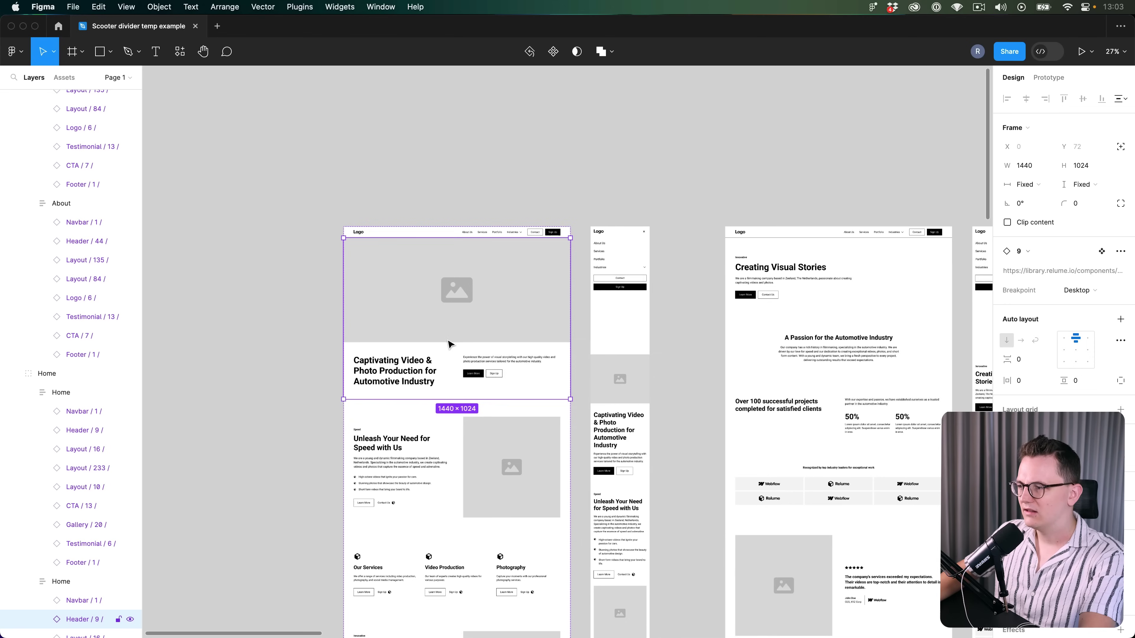
drag(452, 434, 436, 377)
scroll(435, 376, up, 5)
click(506, 347)
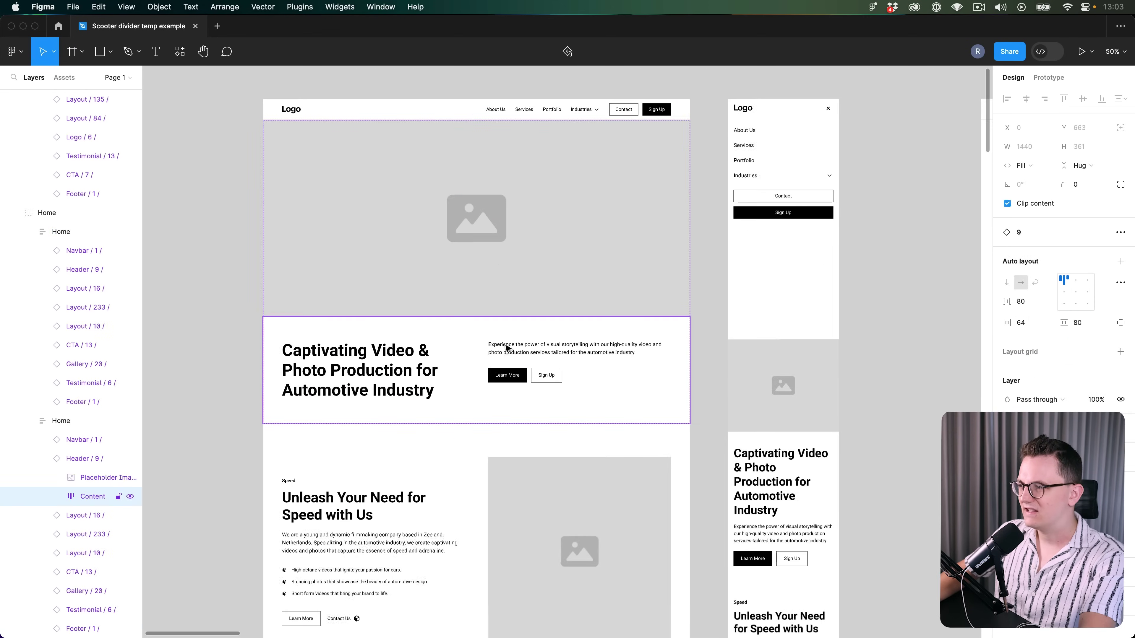
click(508, 351)
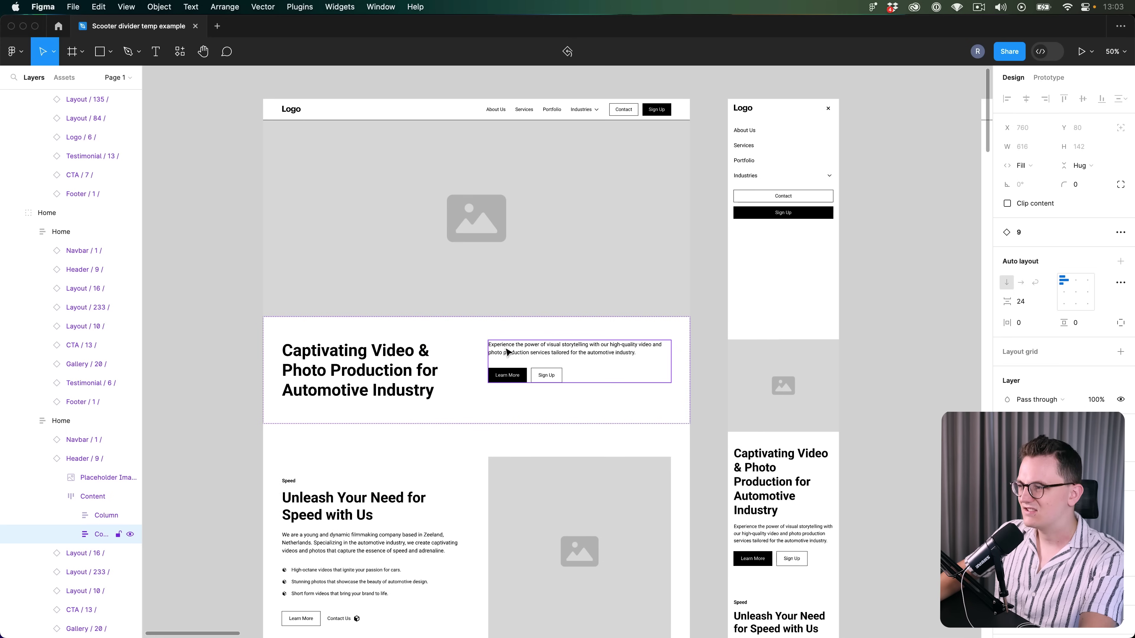
click(393, 335)
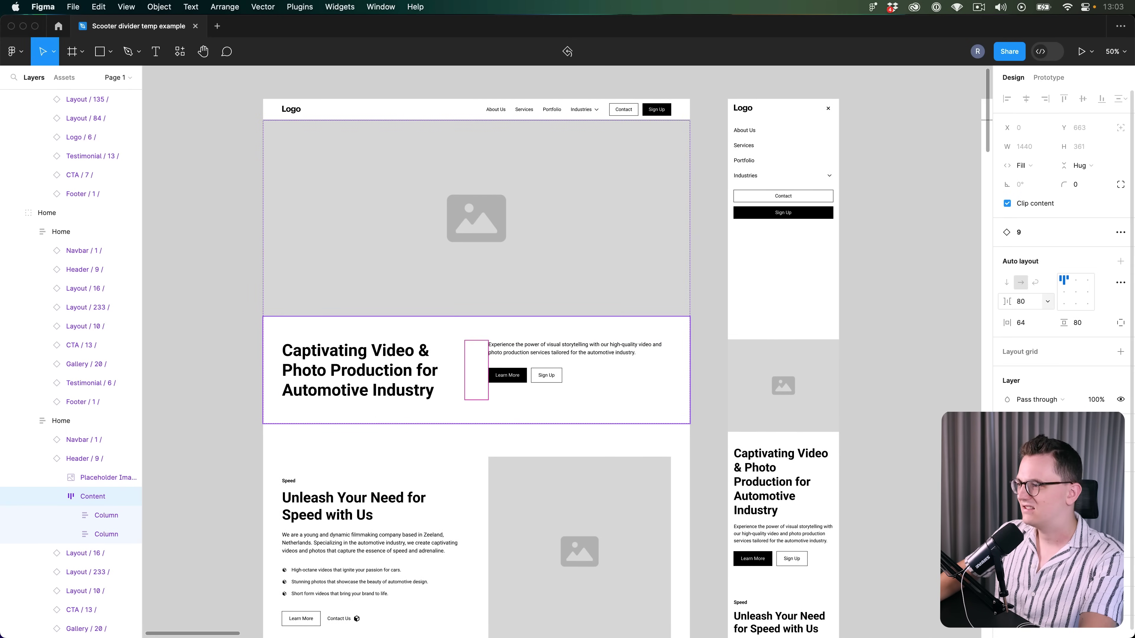
scroll(527, 384, down, 1)
scroll(526, 383, down, 2)
click(526, 382)
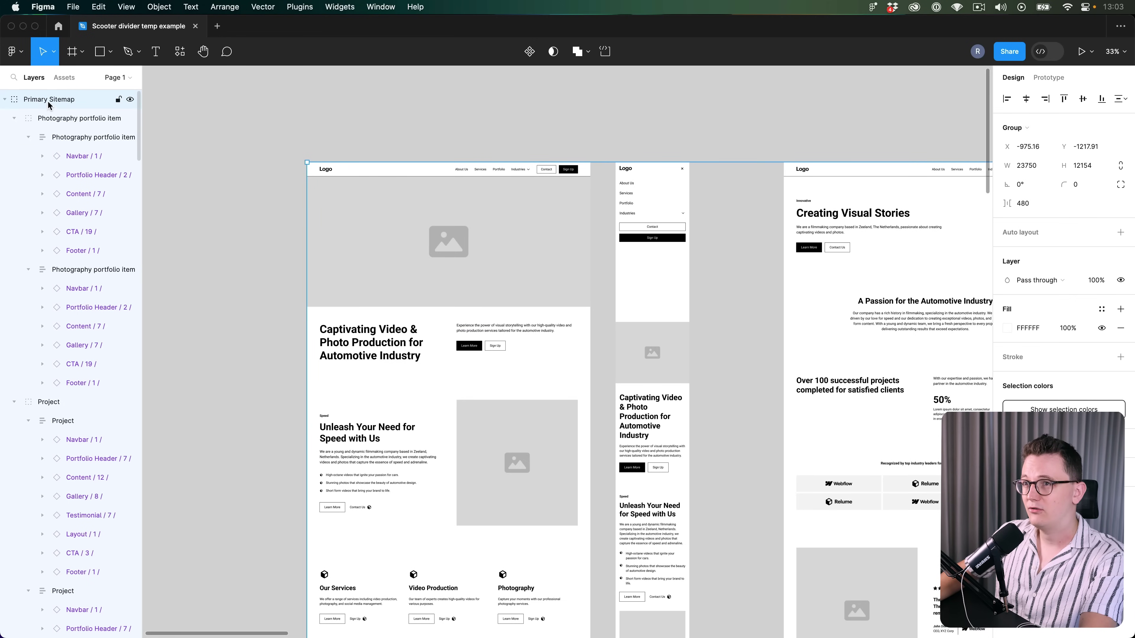
click(75, 52)
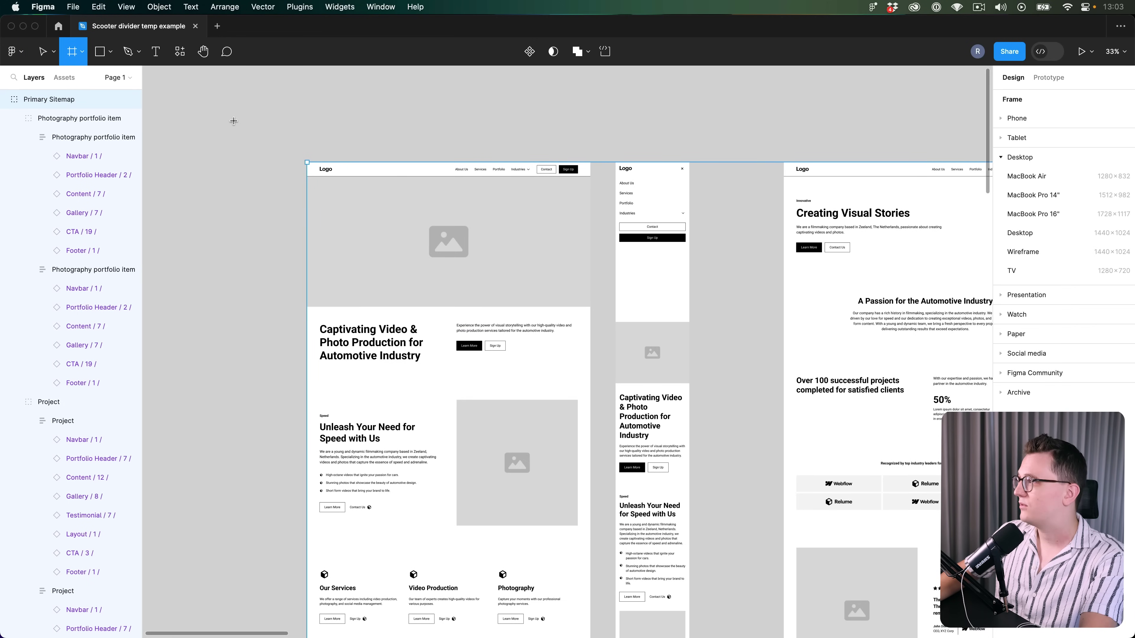
click(262, 135)
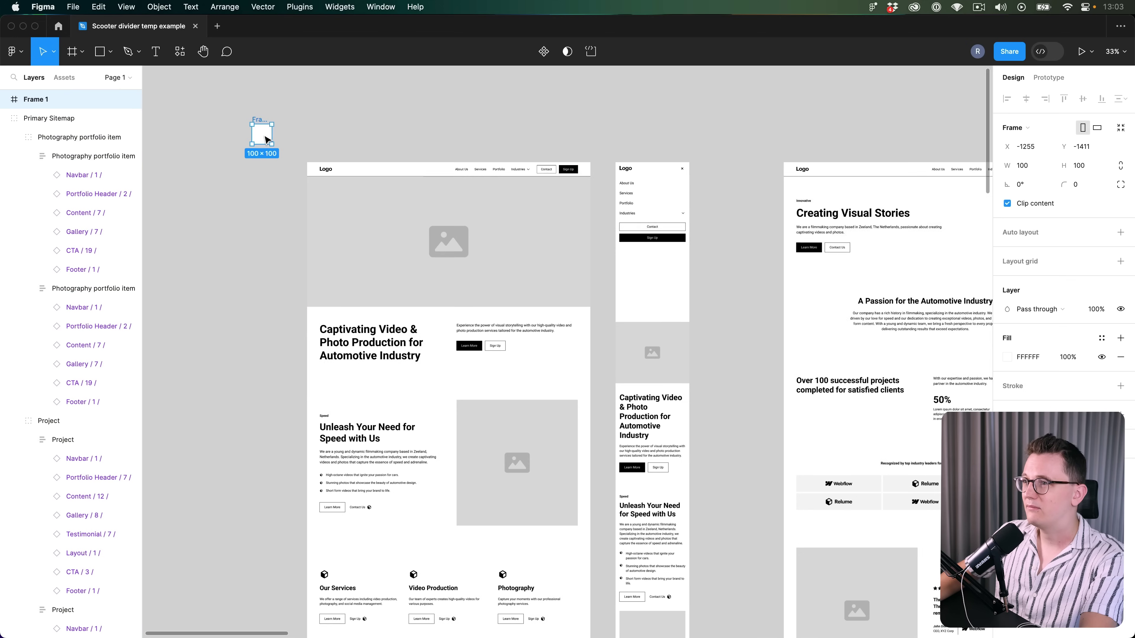
key(BackSpace)
Clear the selection and survey the imported desktop and mobile wireframe pages side by side
click(344, 181)
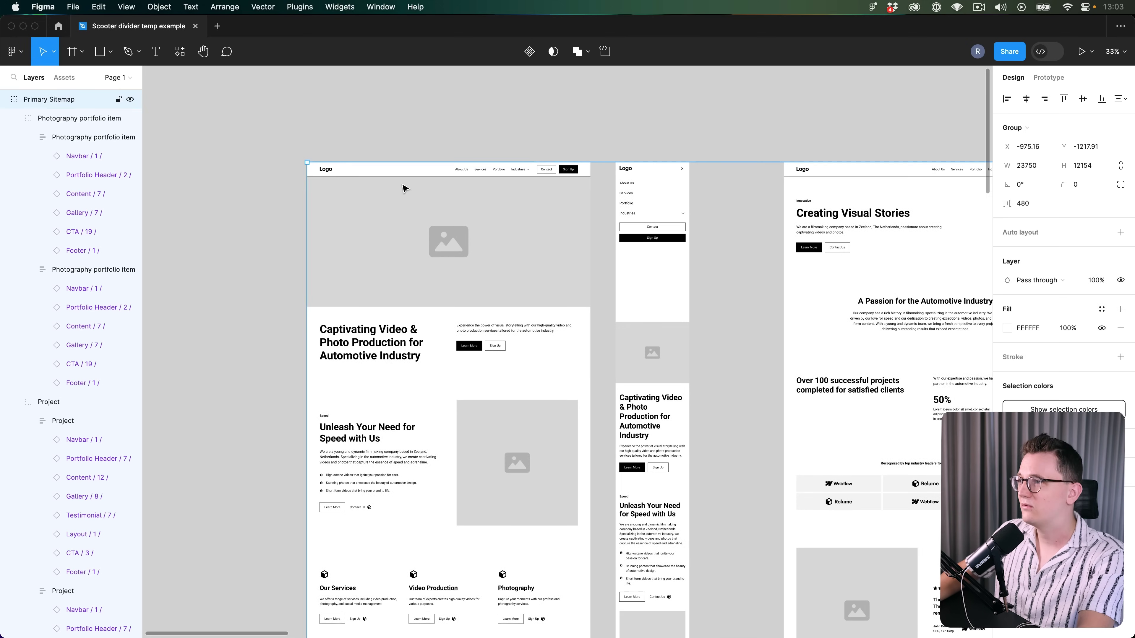
key(Escape)
scroll(402, 186, down, 5)
scroll(470, 296, right, 3)
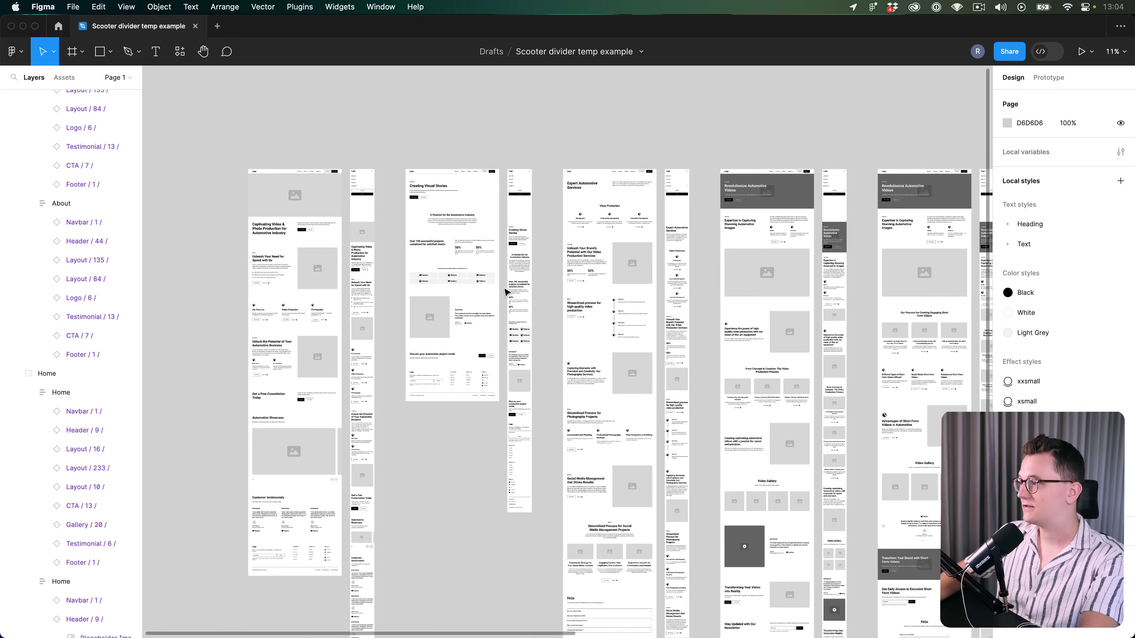
scroll(470, 296, left, 3)
scroll(447, 358, down, 2)
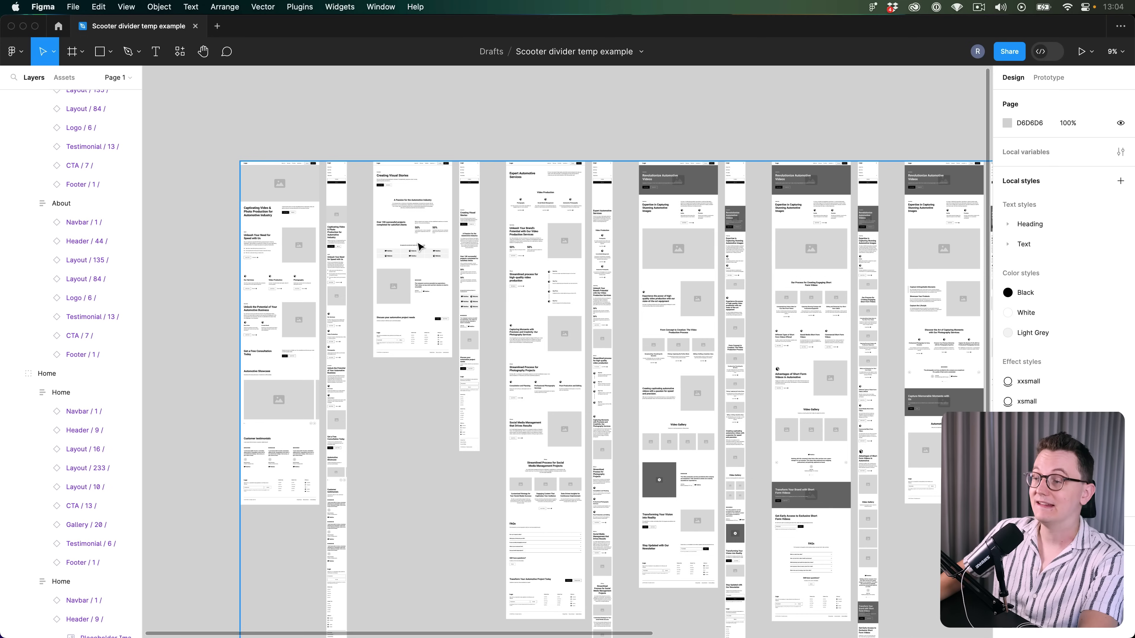
Examine the imported Home and About wireframes more closely and check the file's assets
scroll(309, 318, up, 5)
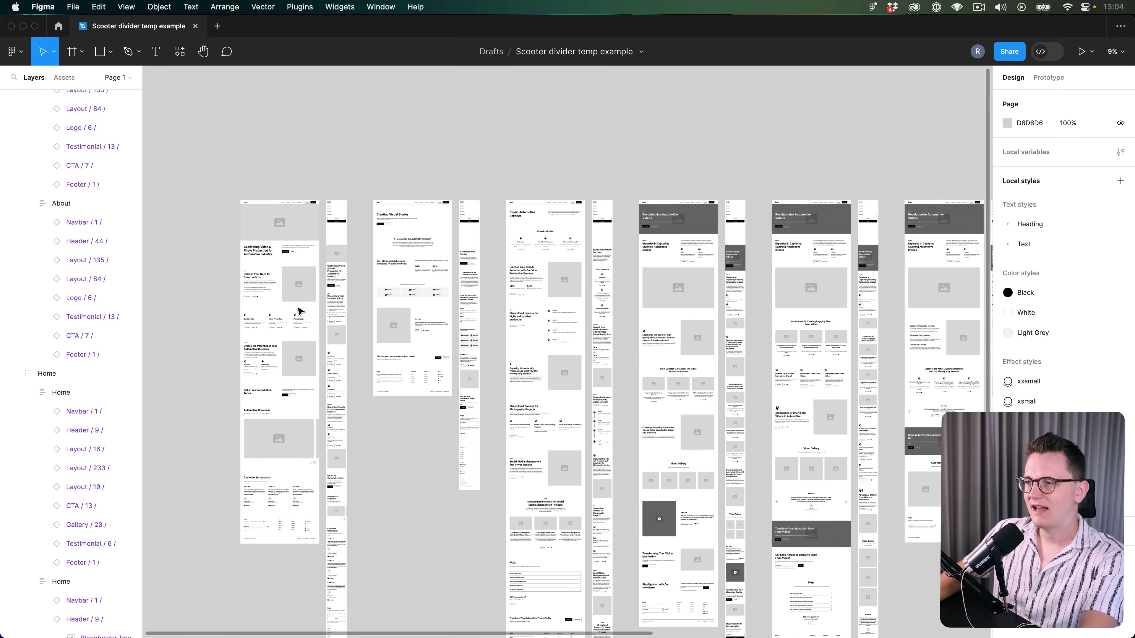
ctrl+scroll(286, 304, up, 5)
drag(272, 281, 314, 257)
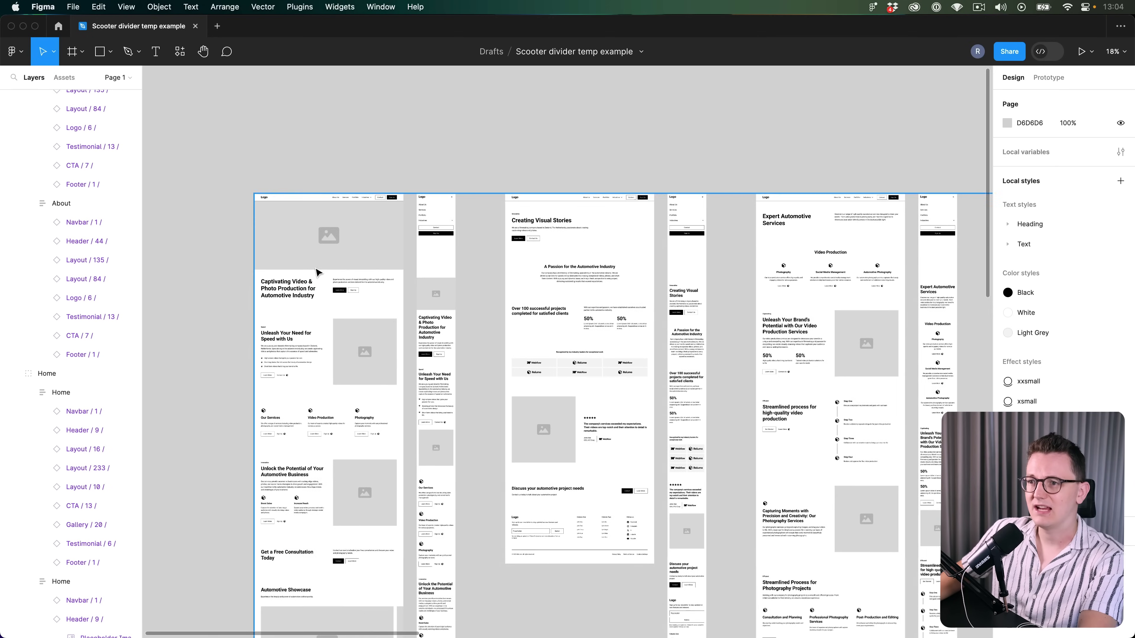
click(64, 78)
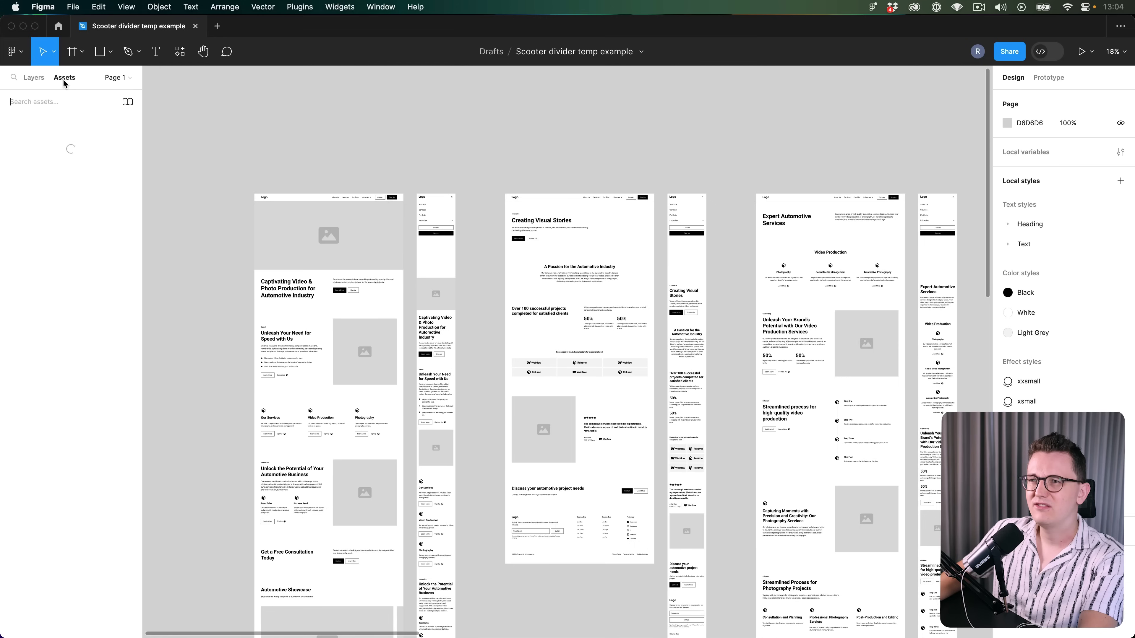
click(30, 78)
ctrl+scroll(385, 147, down, 2)
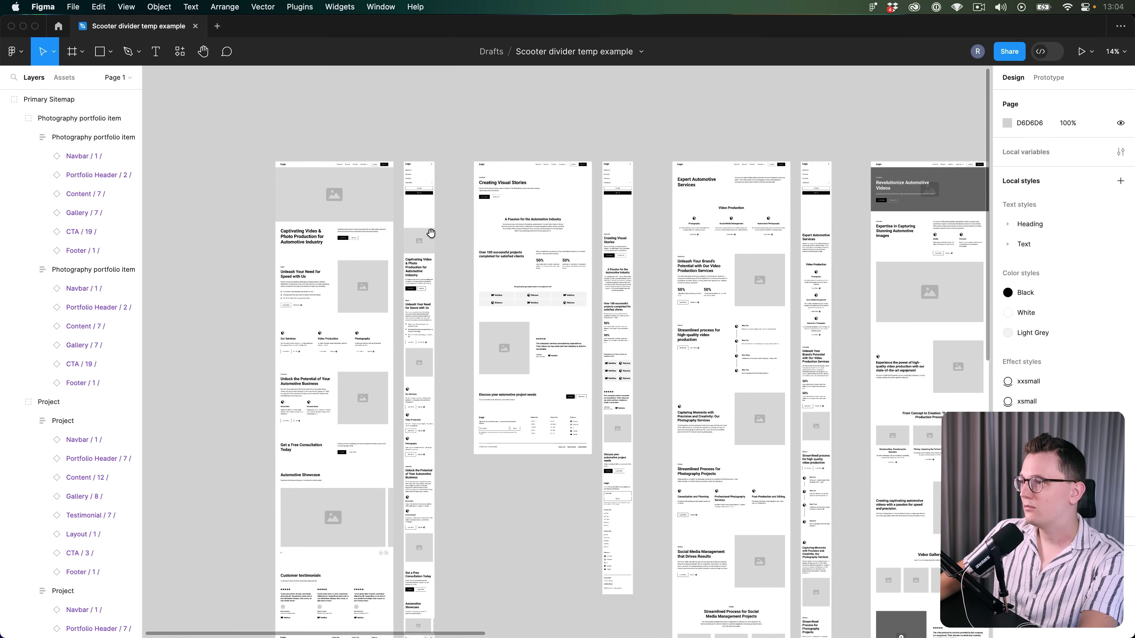
drag(430, 233, 424, 216)
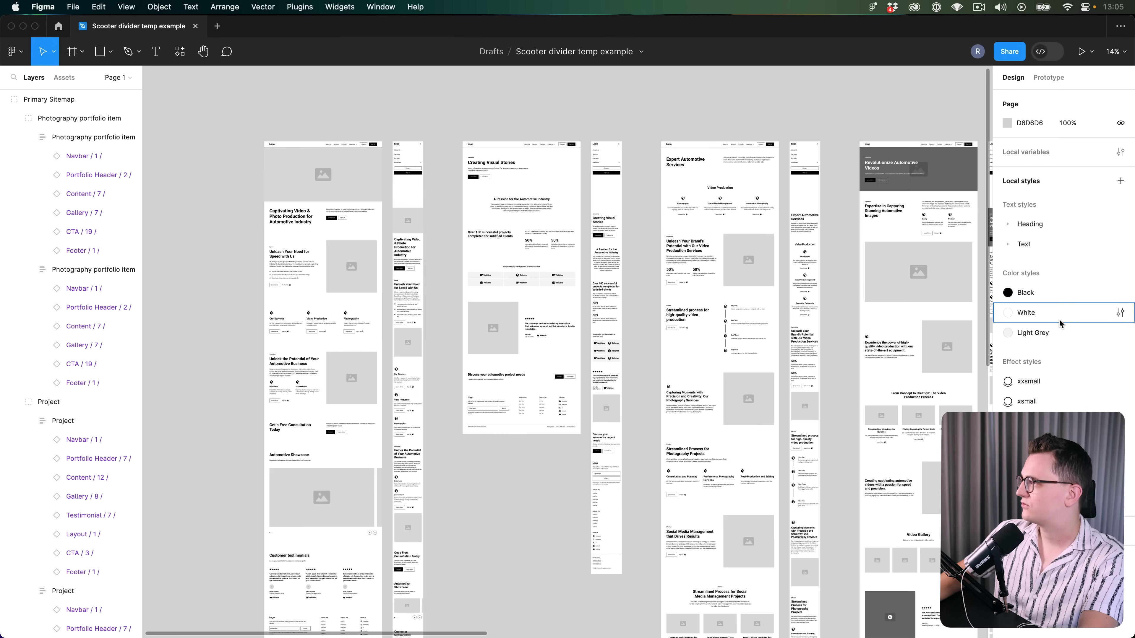
Edit the H1 heading text style and set its font to Road Rage
click(1008, 224)
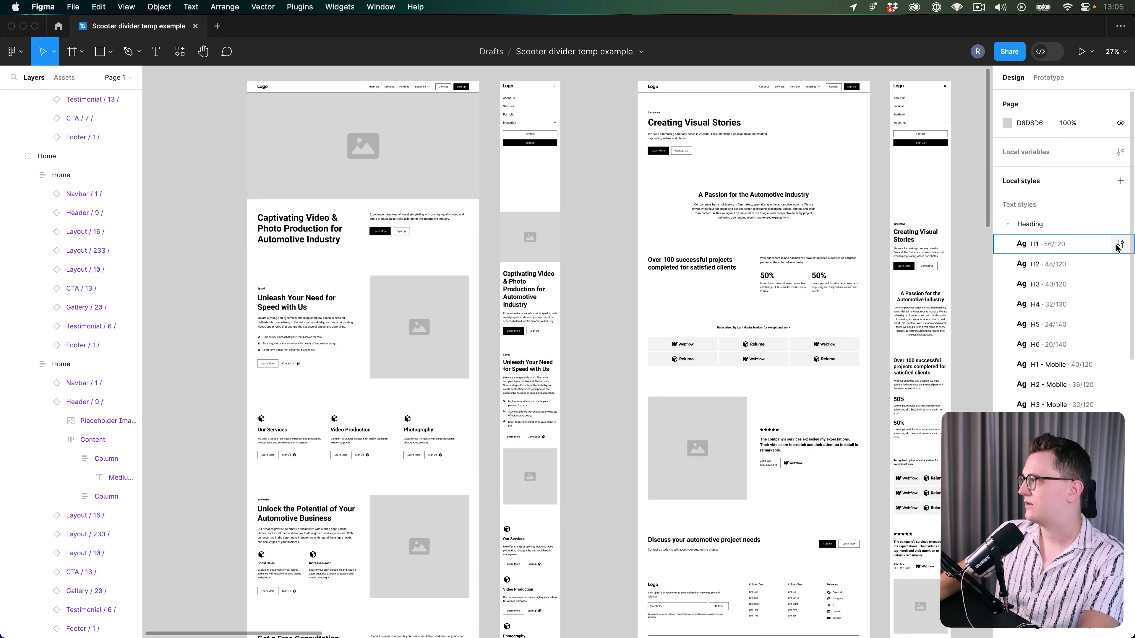
click(1120, 244)
click(844, 428)
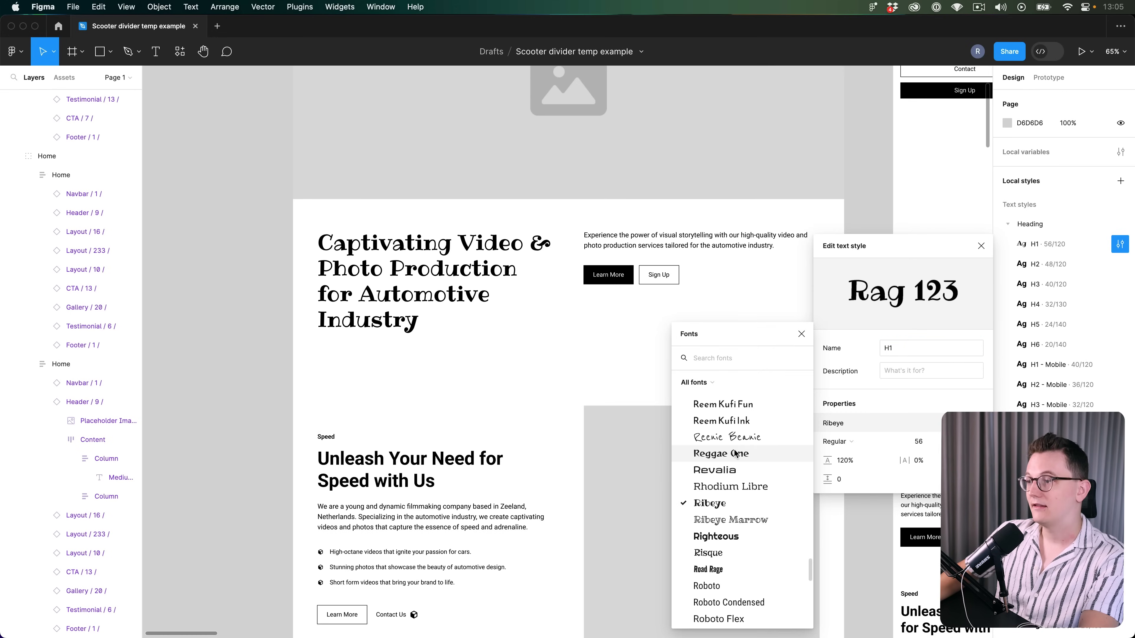
click(708, 569)
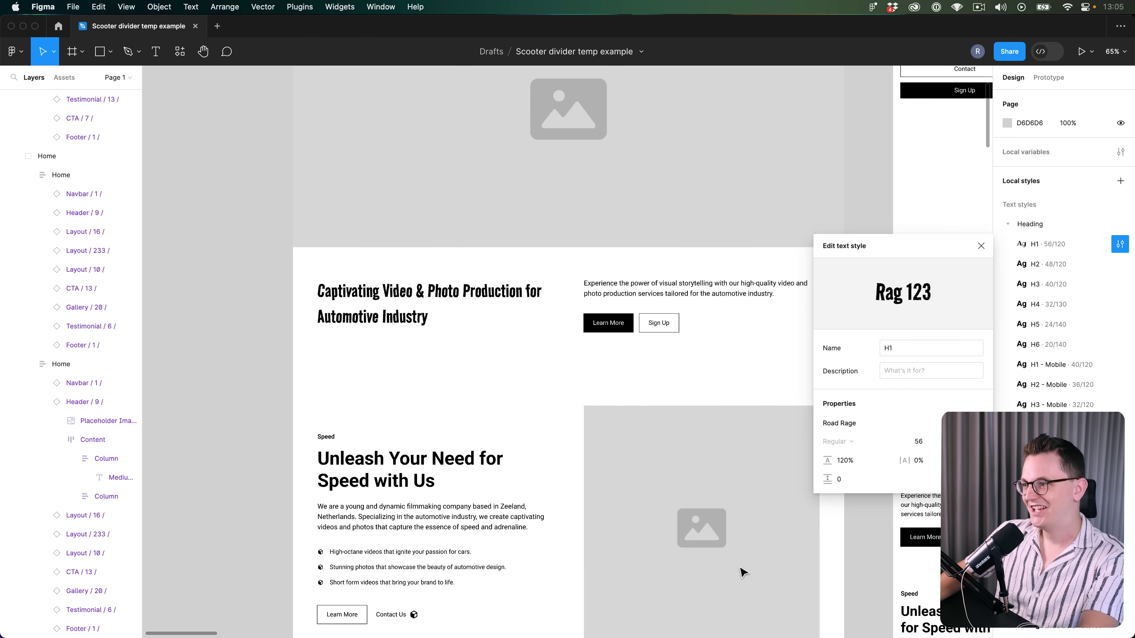
key(Escape)
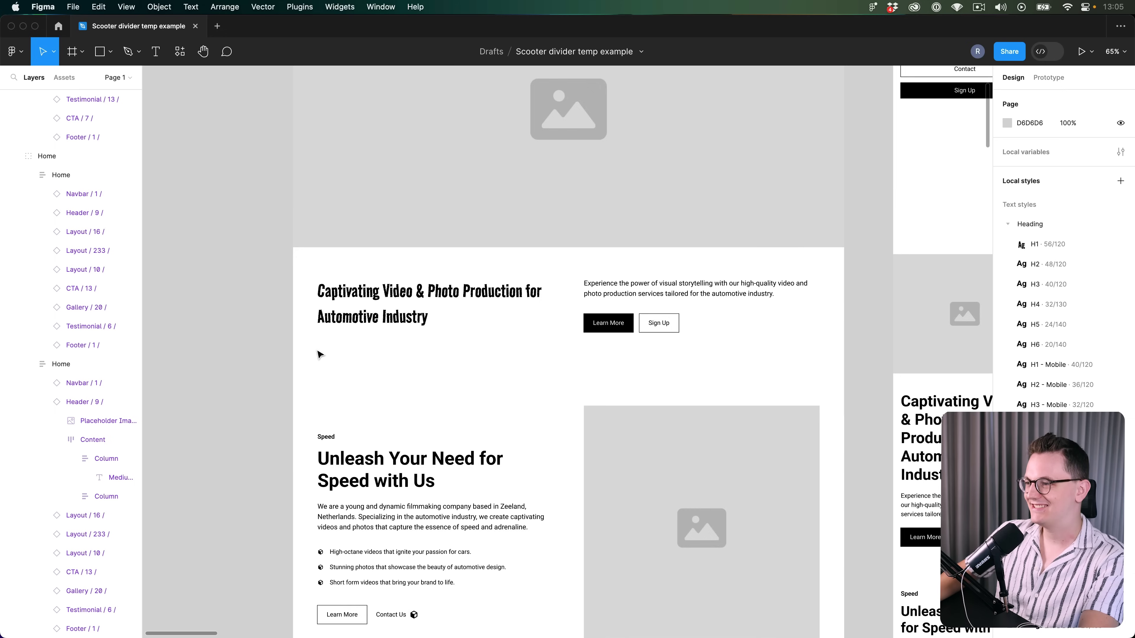
Fill the "Unleash Your Need for Speed with Us" section of the desktop Home page with the beige colour F1EEE5
scroll(319, 352, down, 10)
scroll(541, 355, right, 1)
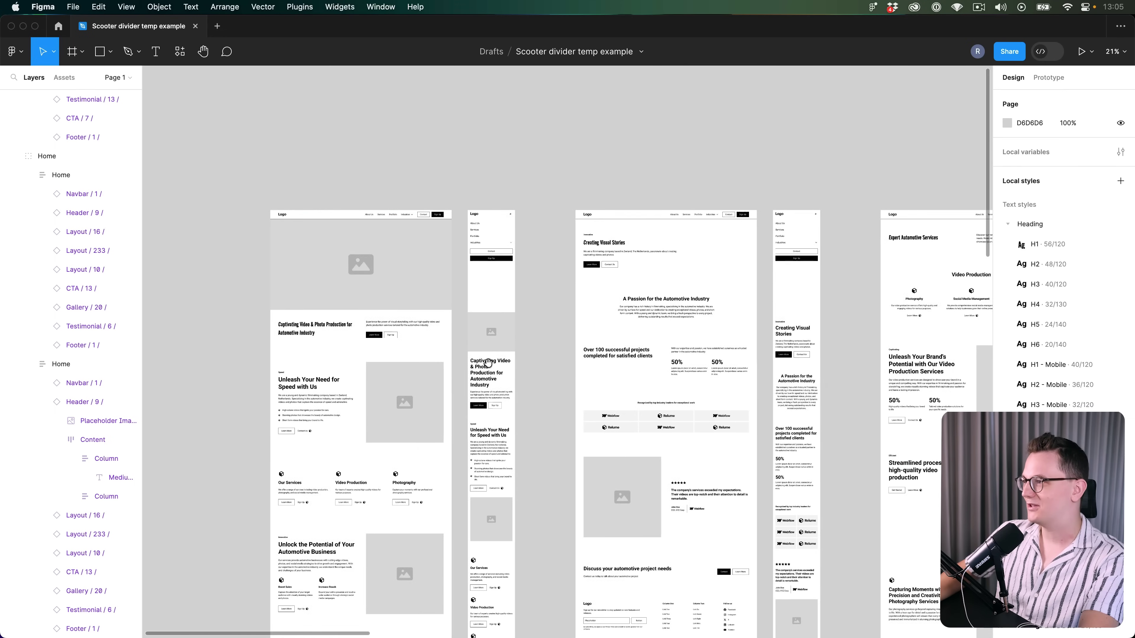
scroll(514, 327, left, 2)
scroll(489, 297, up, 5)
scroll(489, 296, down, 1)
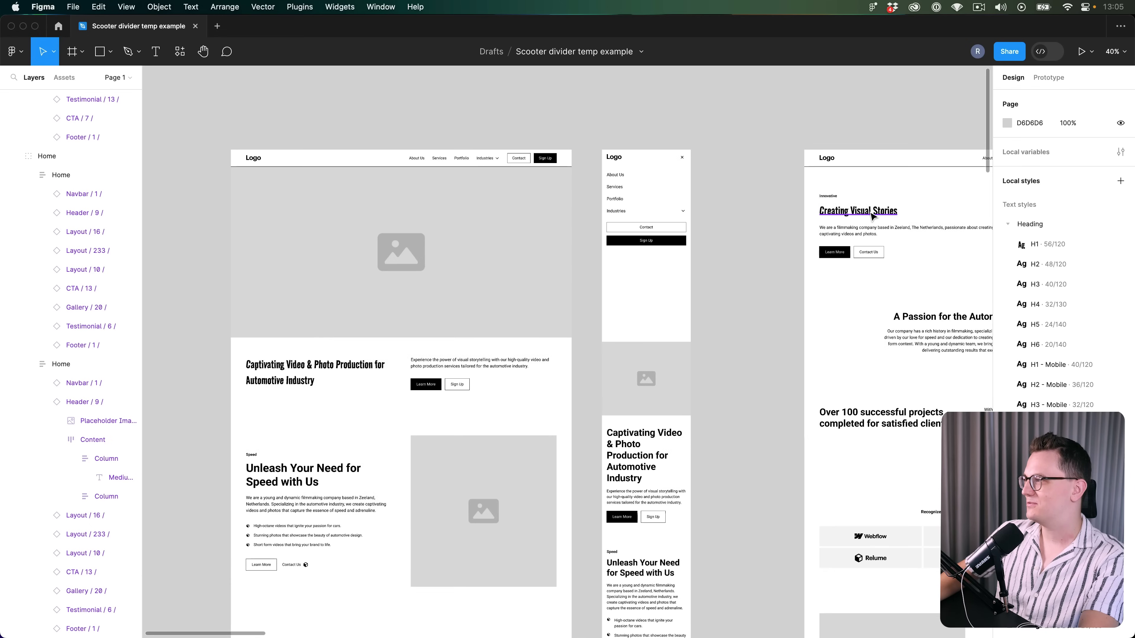
click(239, 441)
scroll(239, 441, down, 2)
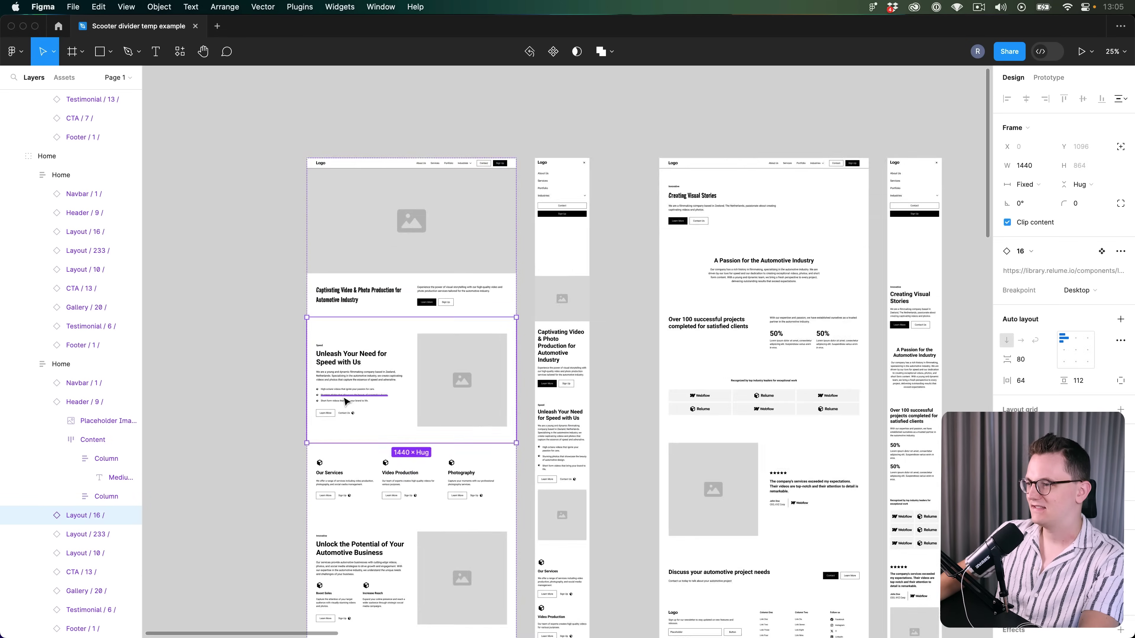
scroll(357, 403, up, 4)
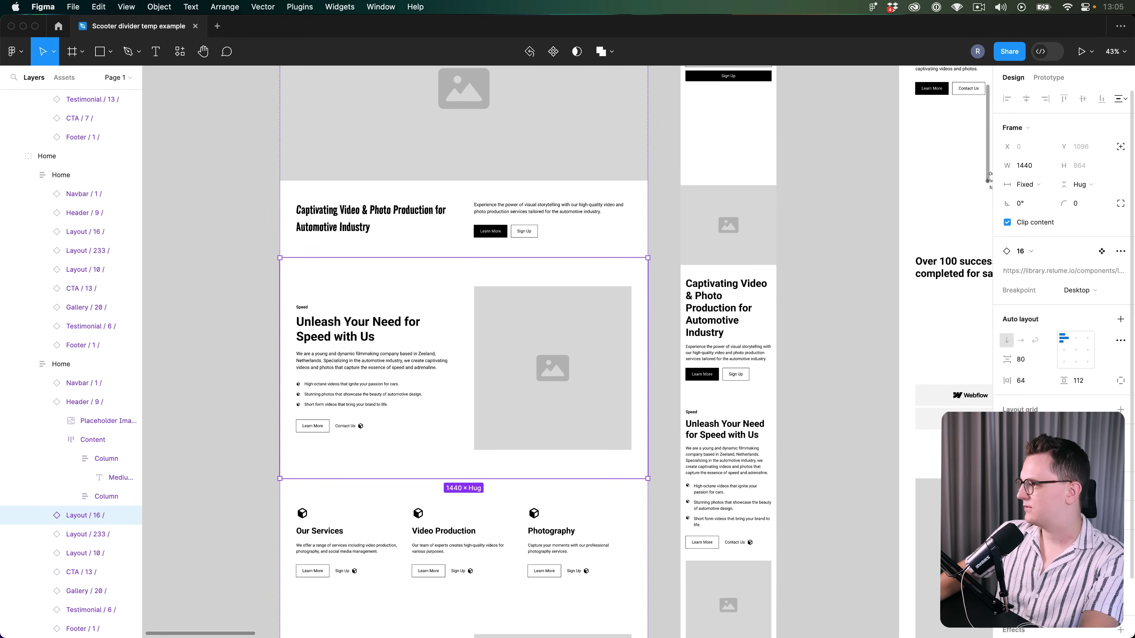
click(1102, 483)
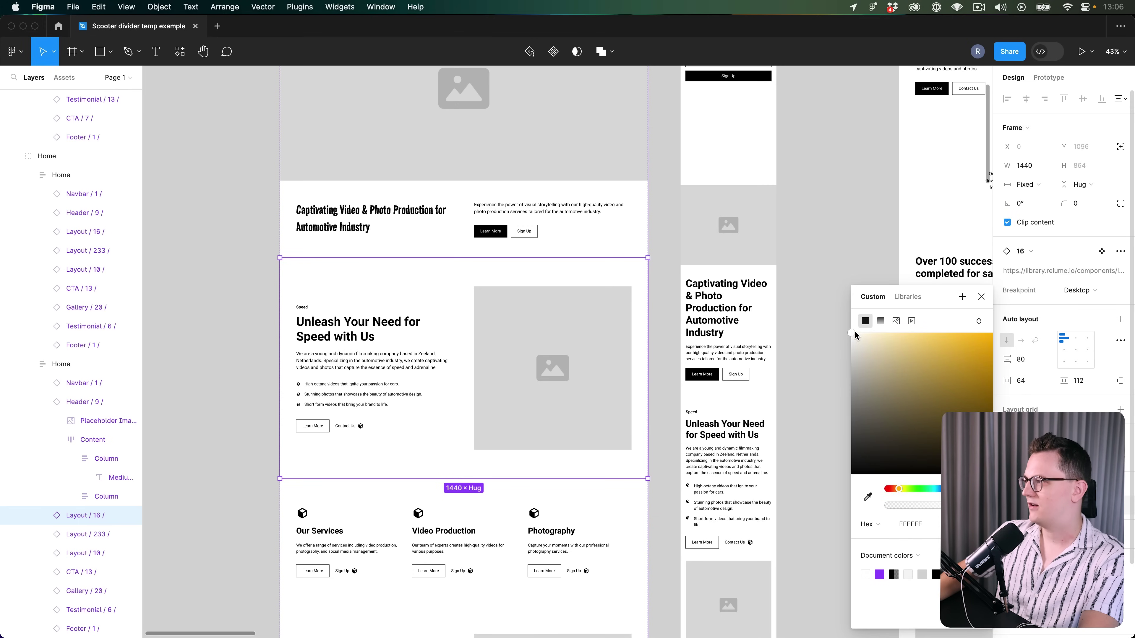
click(853, 334)
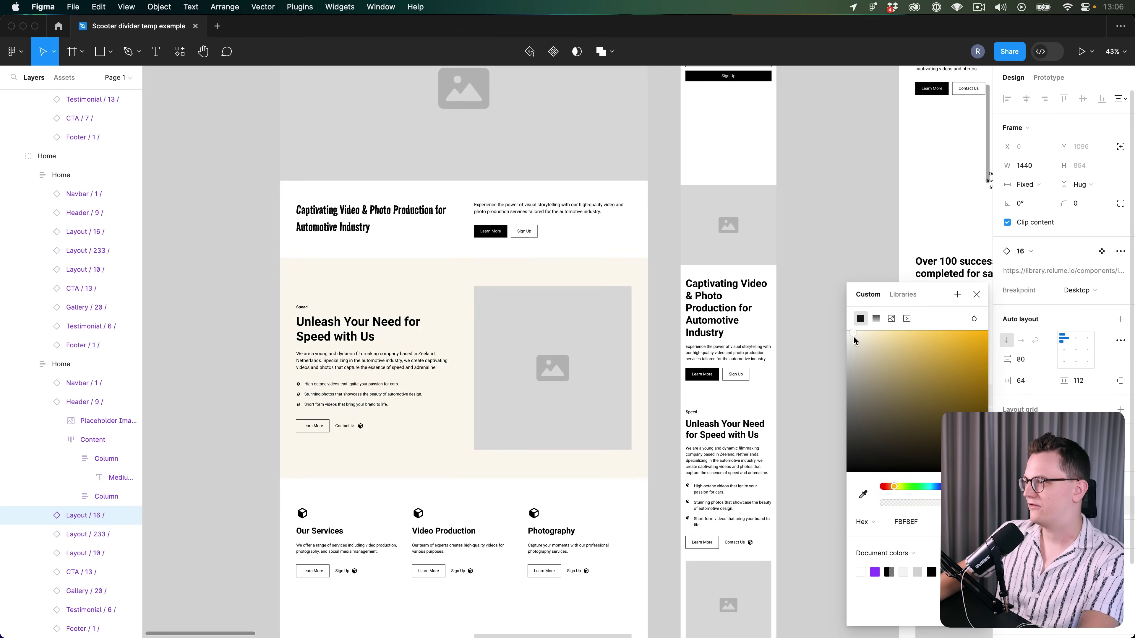
click(854, 337)
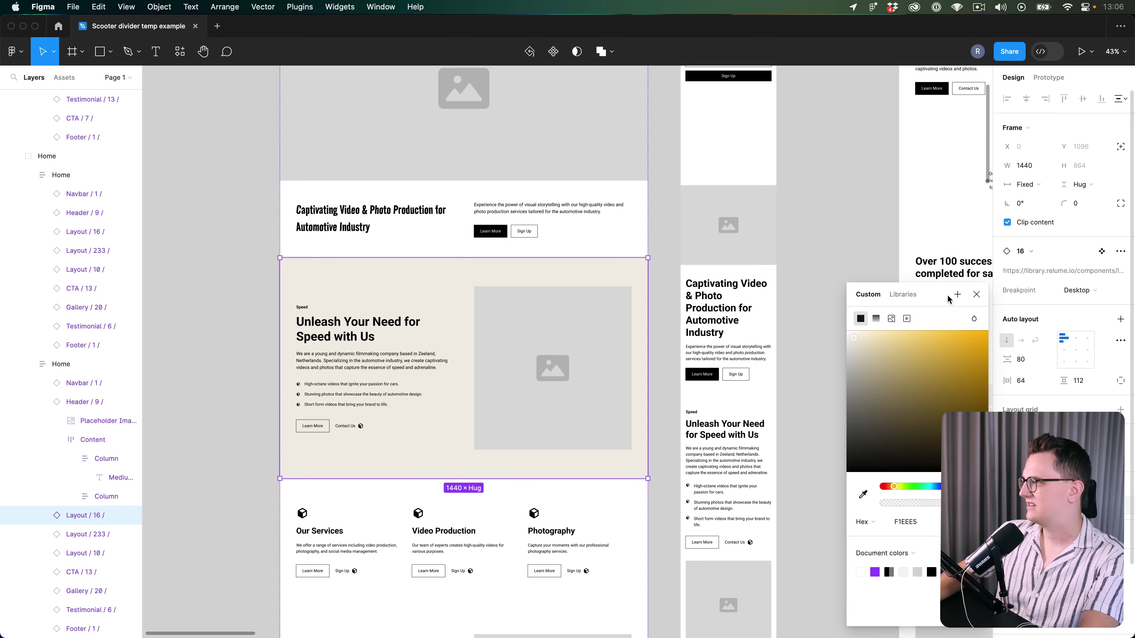
Save the beige fill as a colour variable named Sand and apply it to the testimonial section of the desktop "Creating Visual Stories" page
click(957, 295)
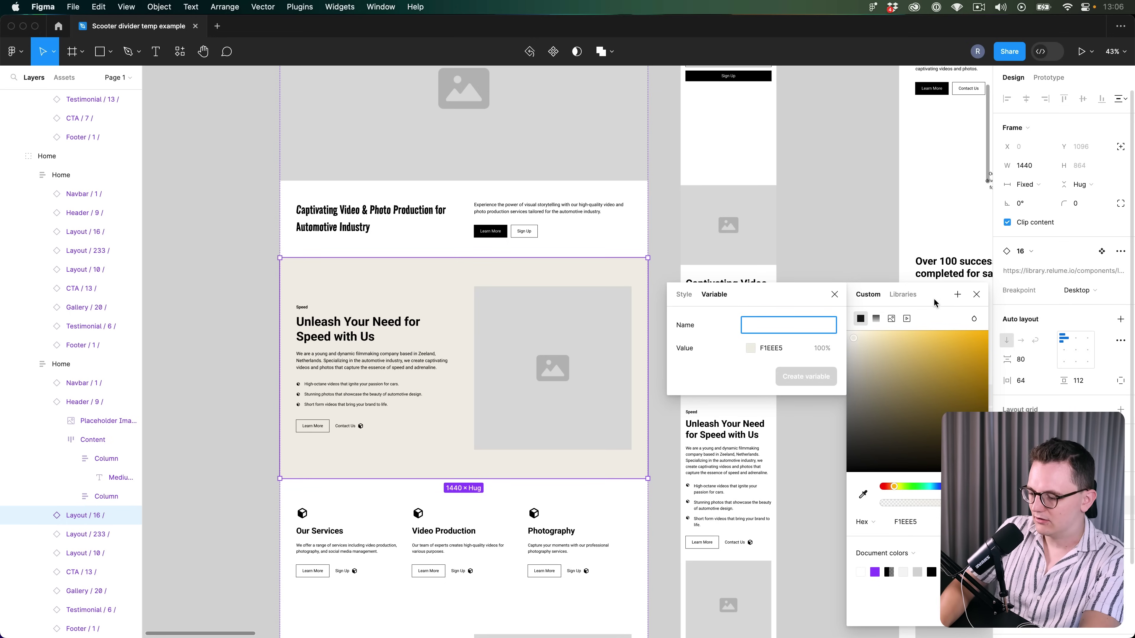
text(Sand)
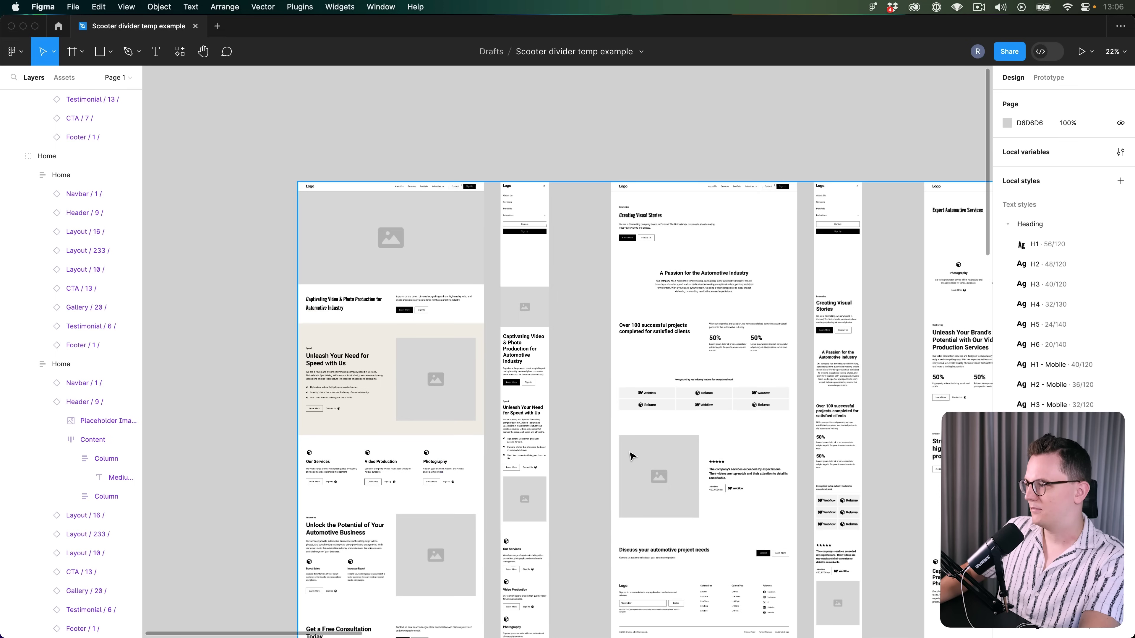
click(752, 441)
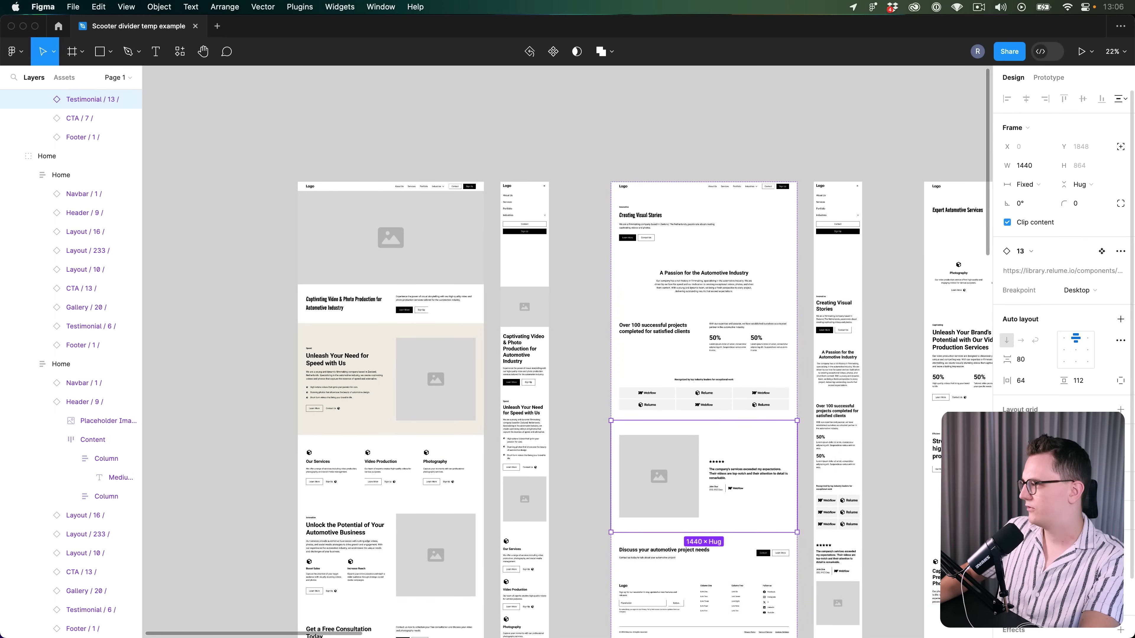
click(571, 412)
scroll(564, 380, down, 2)
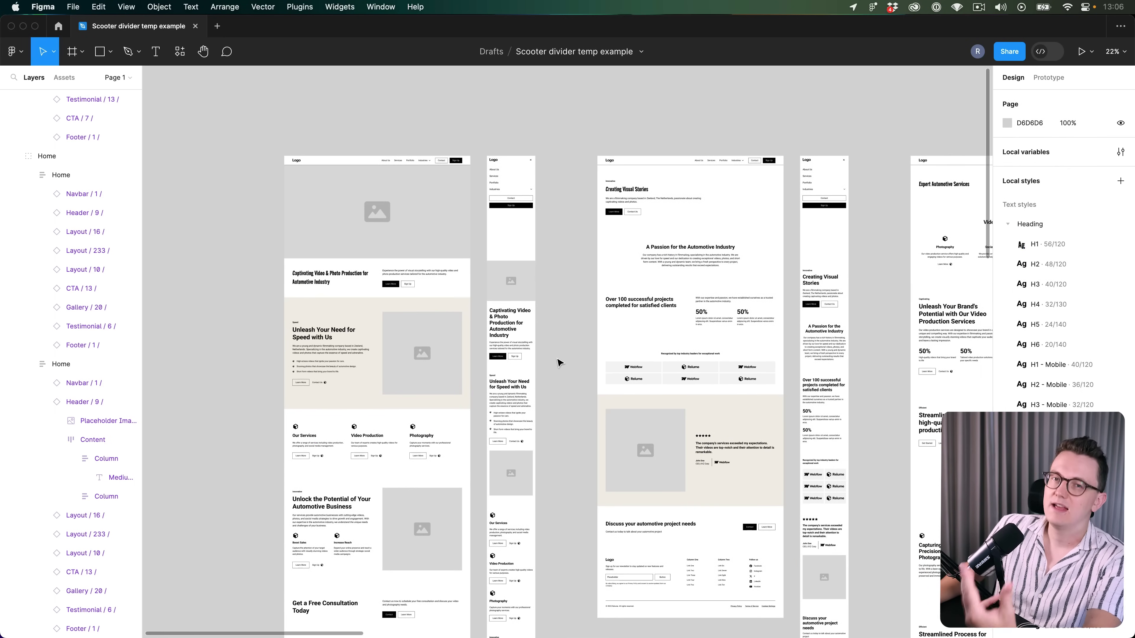
scroll(554, 369, down, 3)
scroll(554, 370, up, 5)
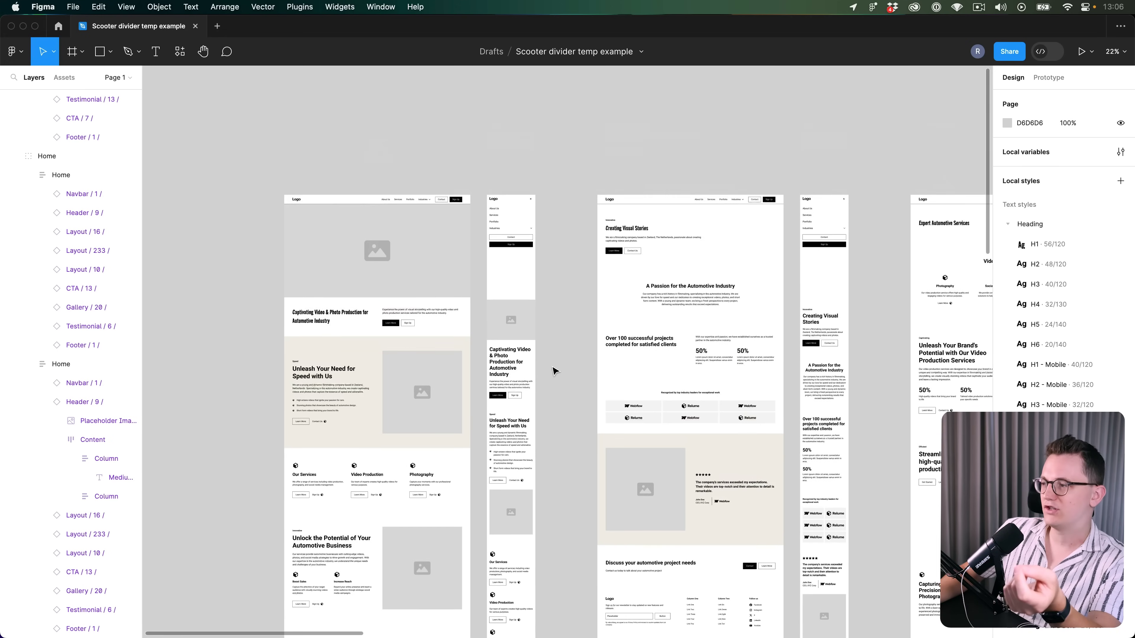
scroll(554, 371, down, 3)
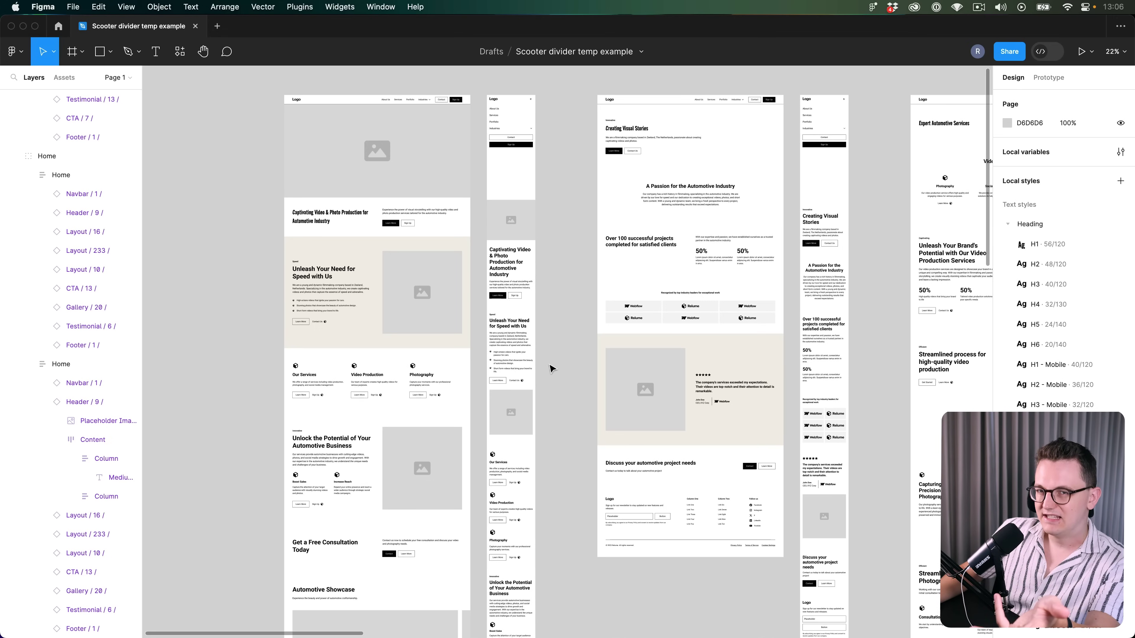
scroll(553, 369, up, 3)
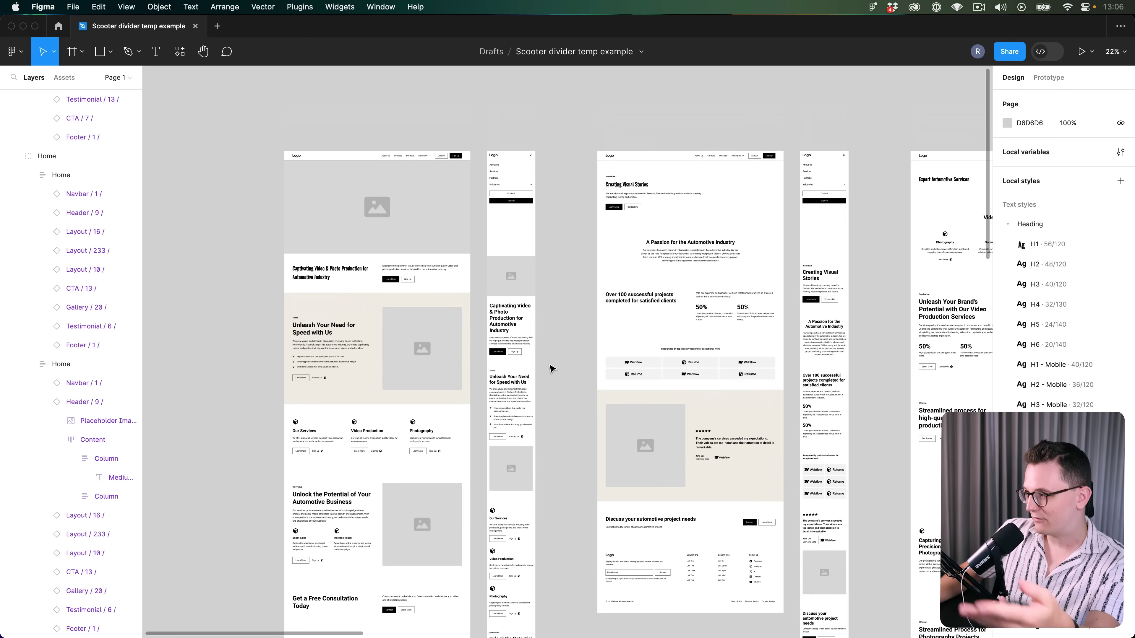